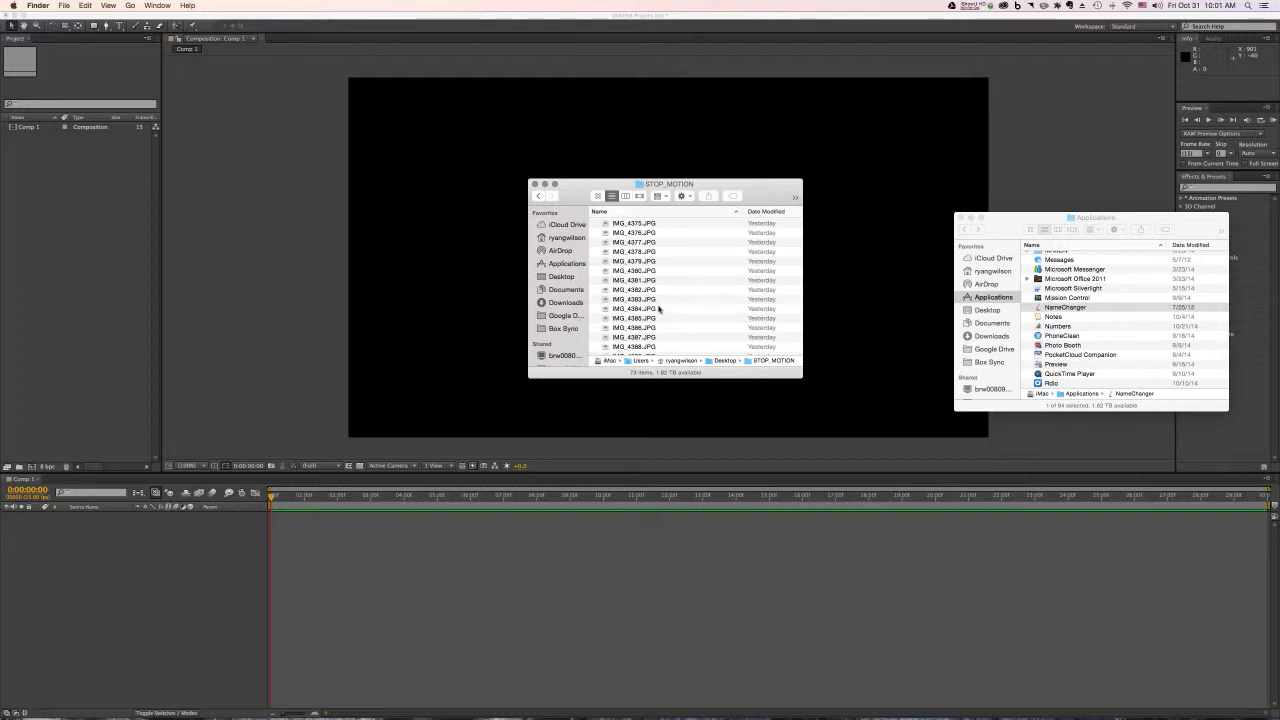
Open the images IMG_4375.JPG through IMG_4382.JPG from the STOP_MOTION folder in Preview
left_click(641, 226)
left_click(641, 224)
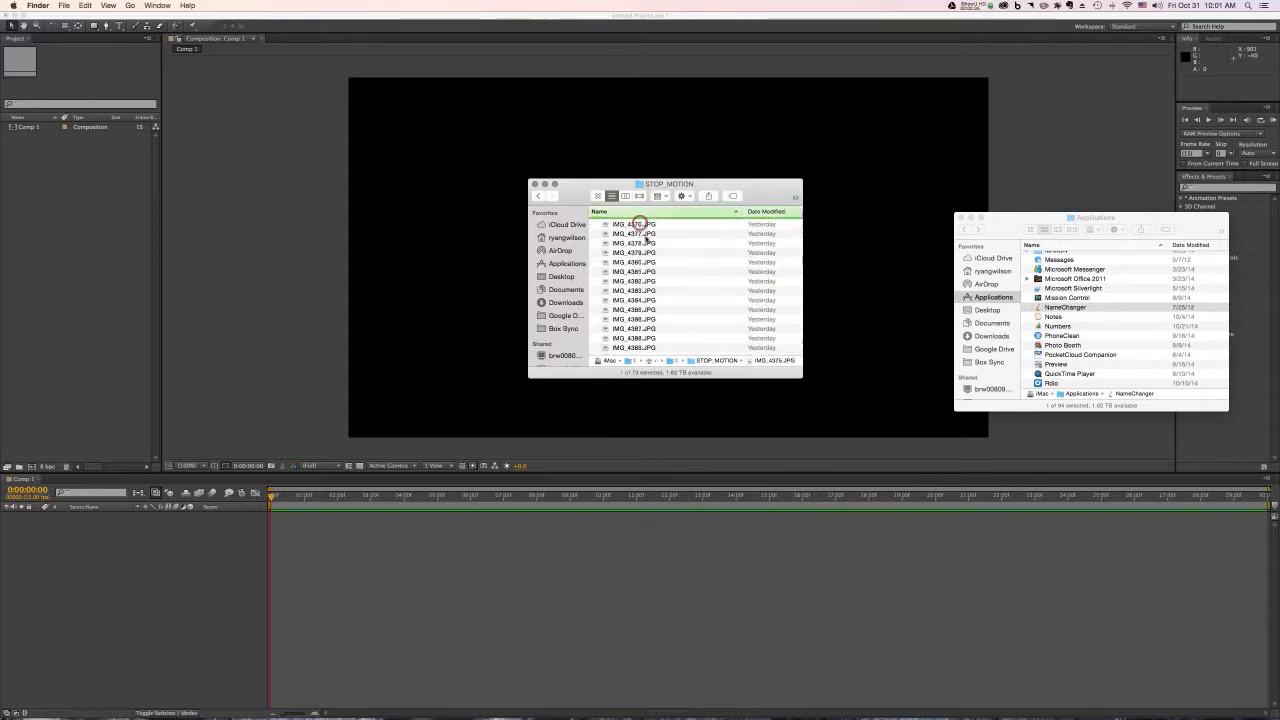
left_click(638, 289, "shift")
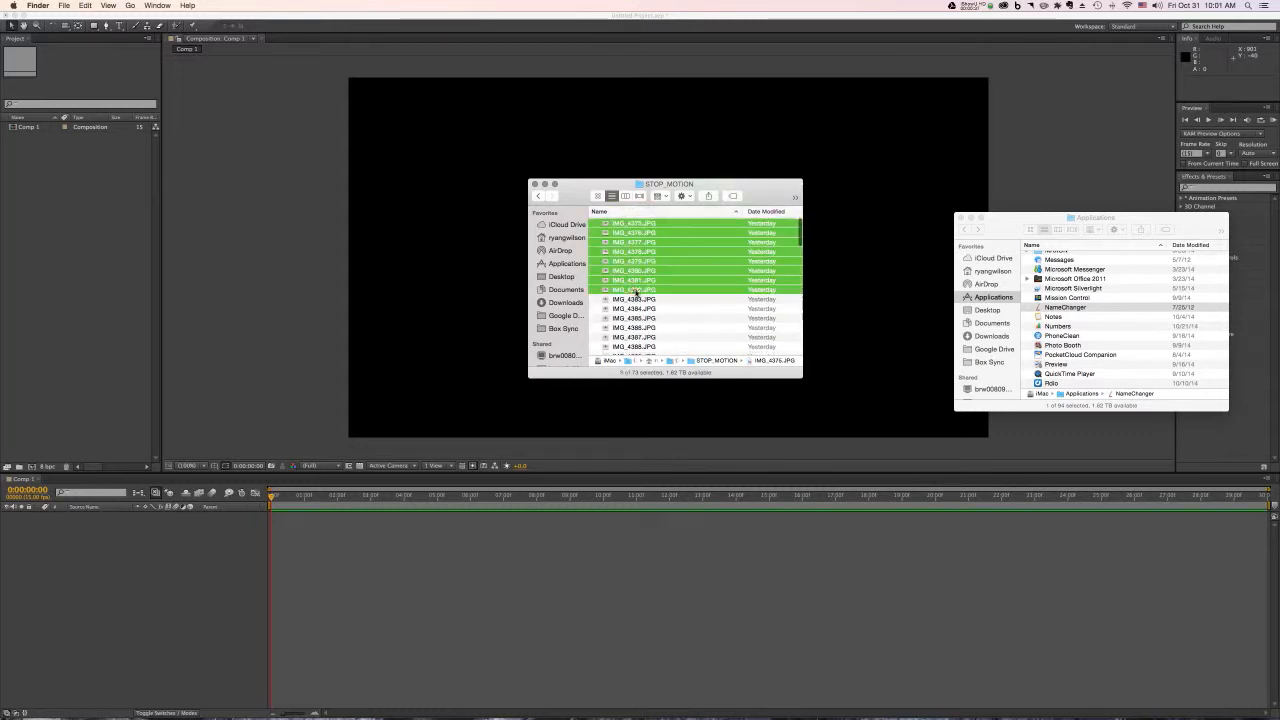
double_click(636, 292)
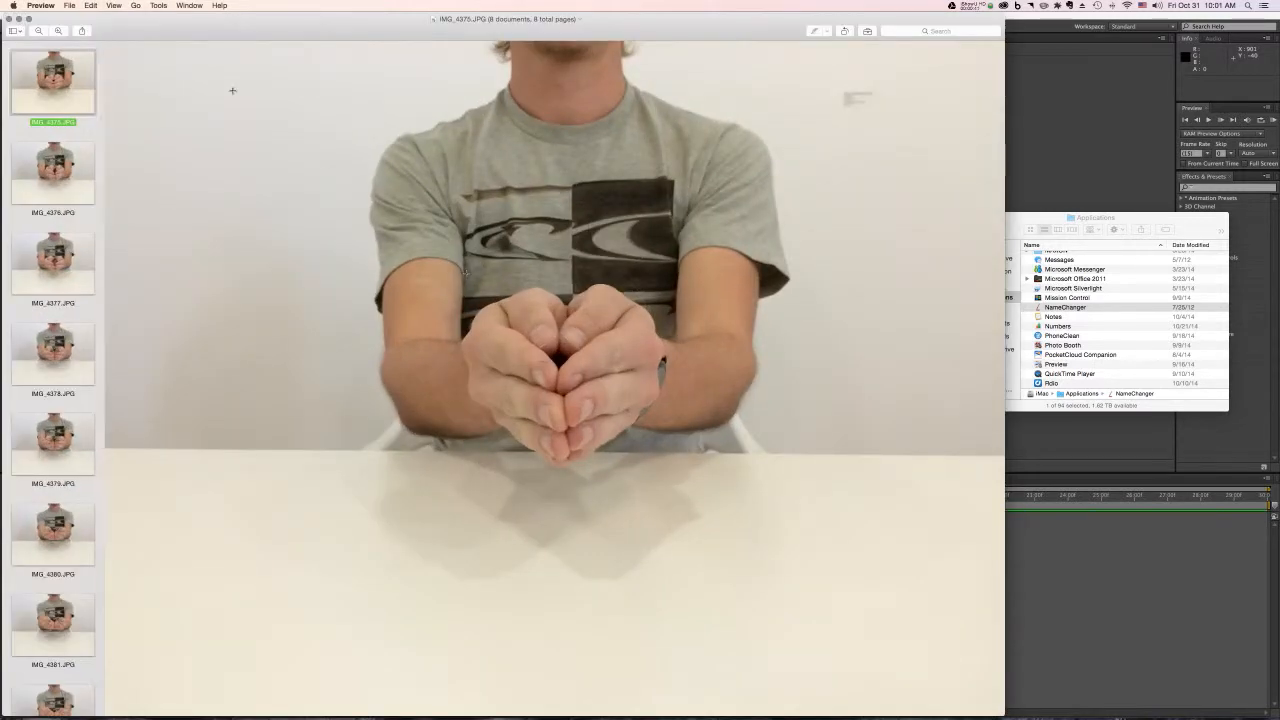
View the opened stop-motion photos one after another up to the last, and quit Preview
key("Down")
key("Down")
key("Down")
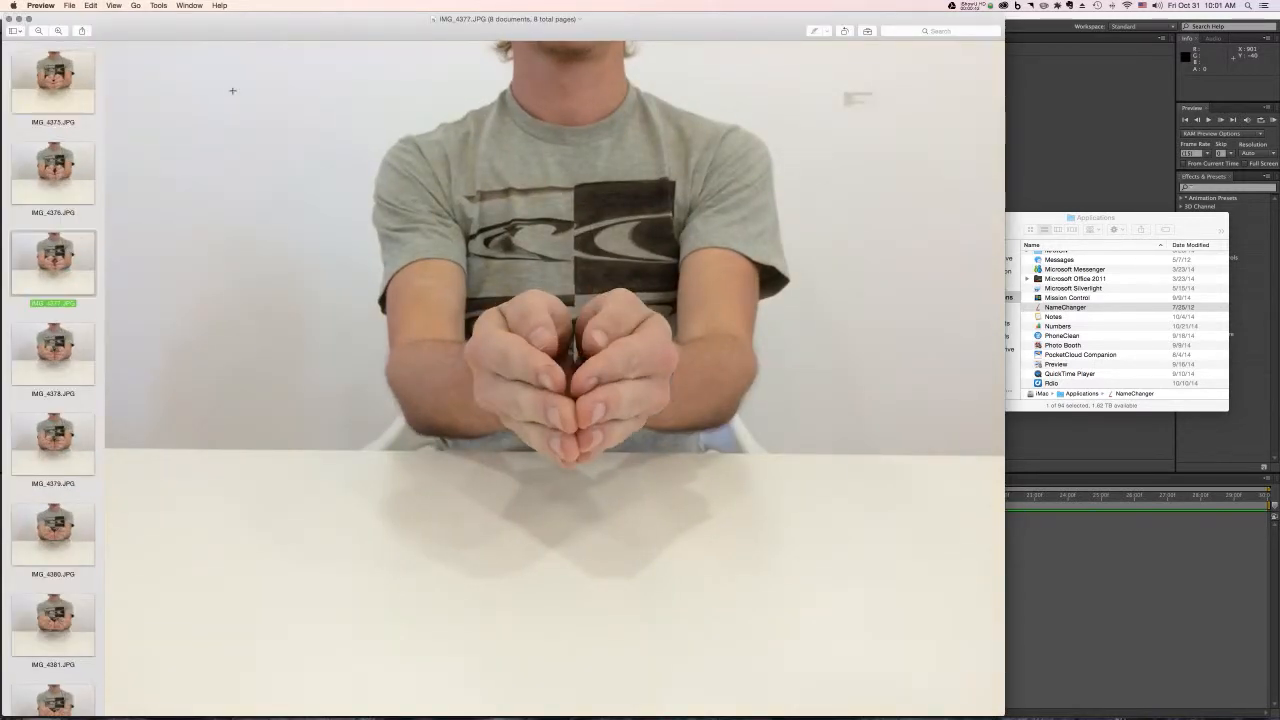
key("Down")
key("Down")
key("Down")
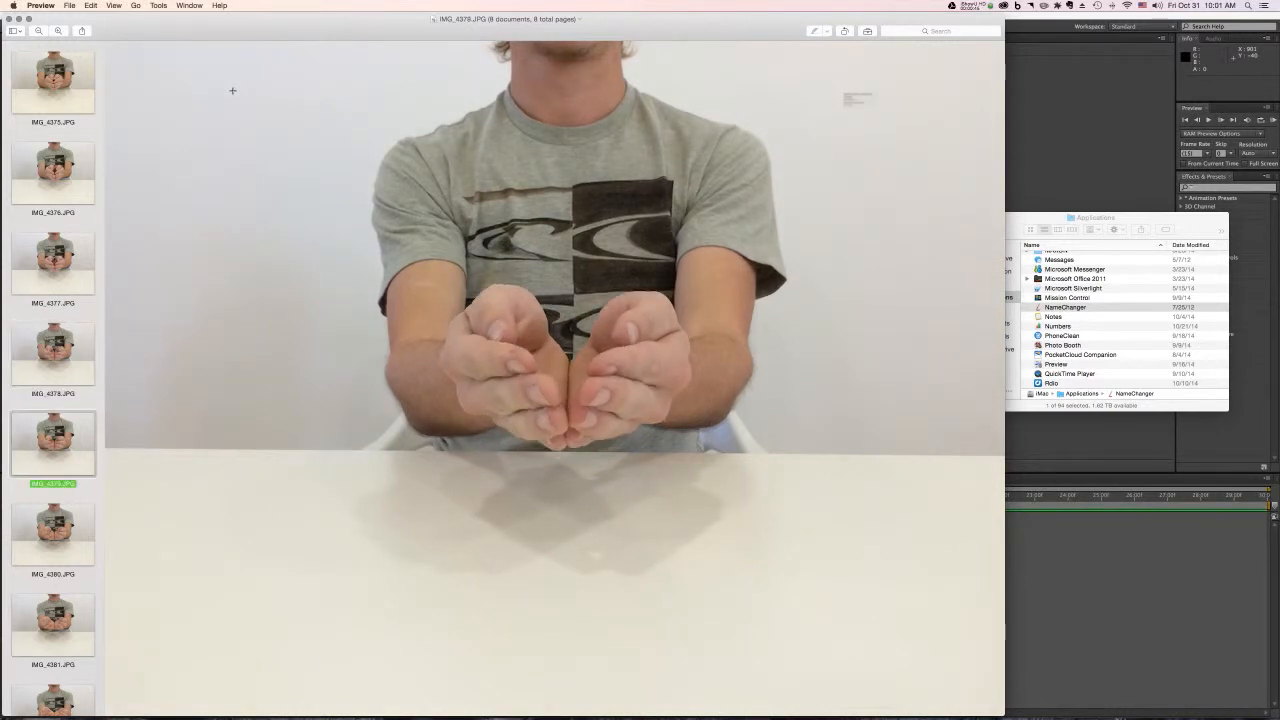
key("Down")
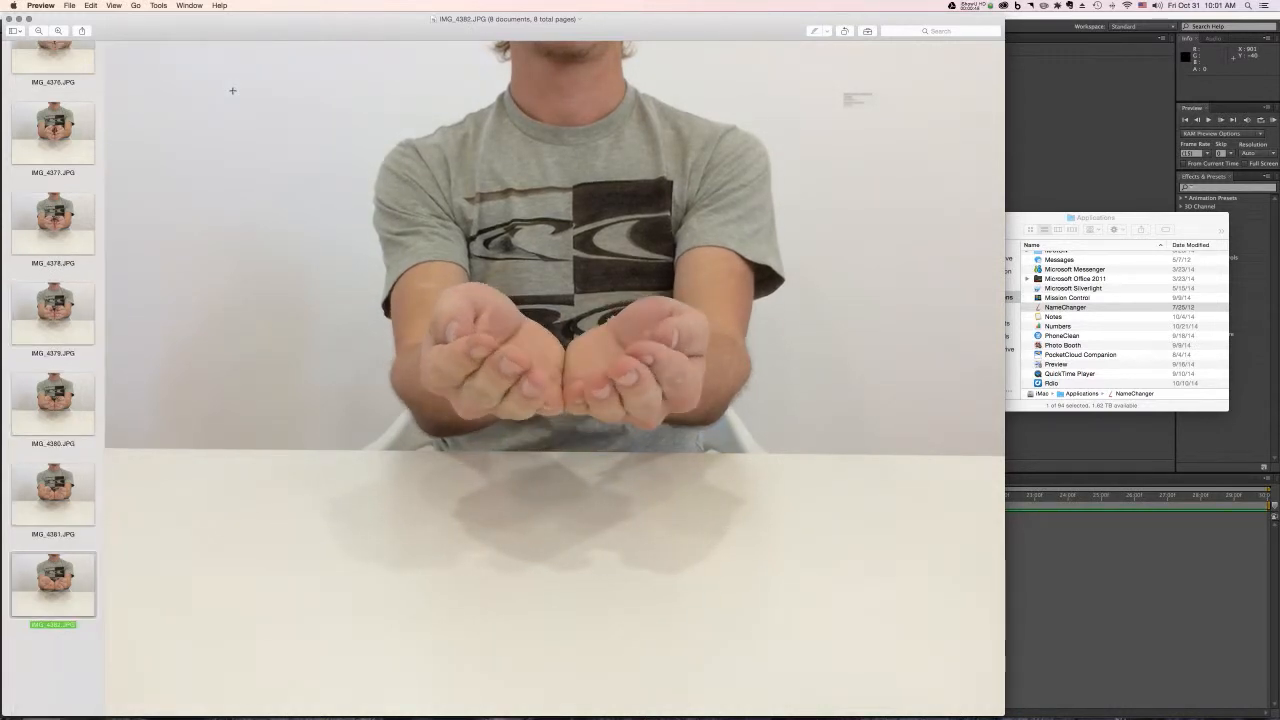
key("super+q")
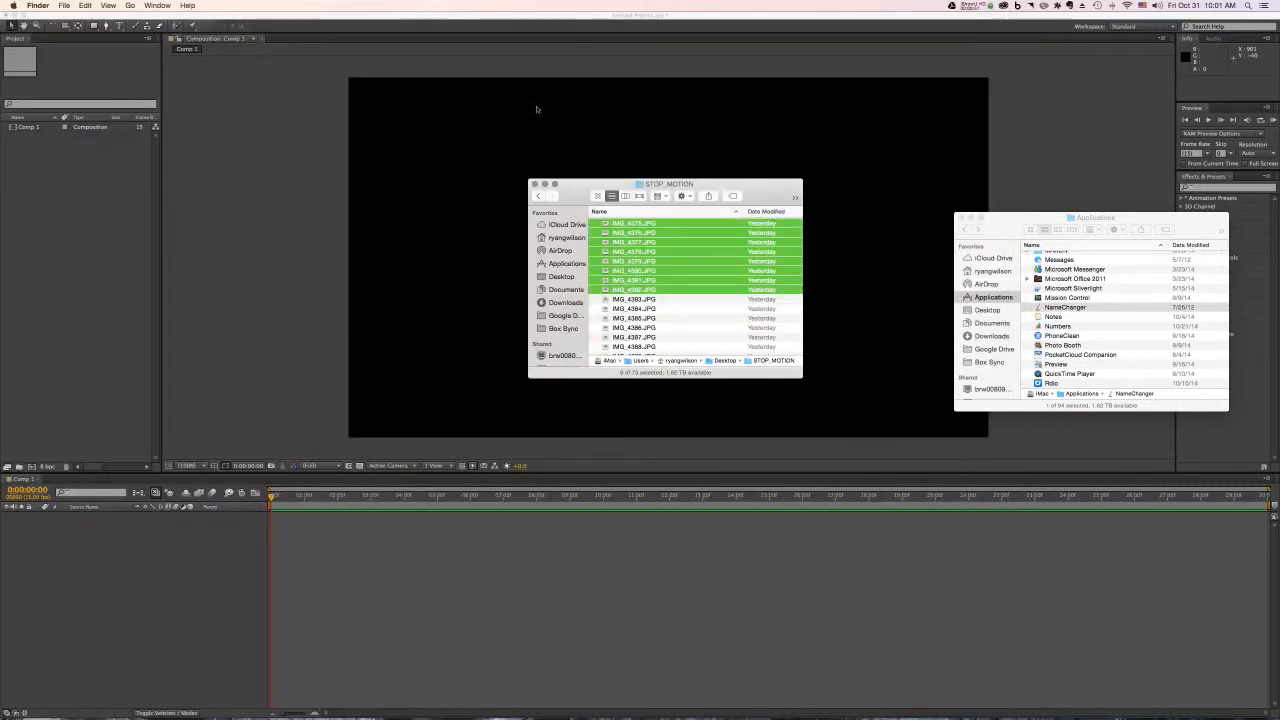
Examine the sequentially numbered image file names in the STOP_MOTION folder from first to last
left_click(696, 338)
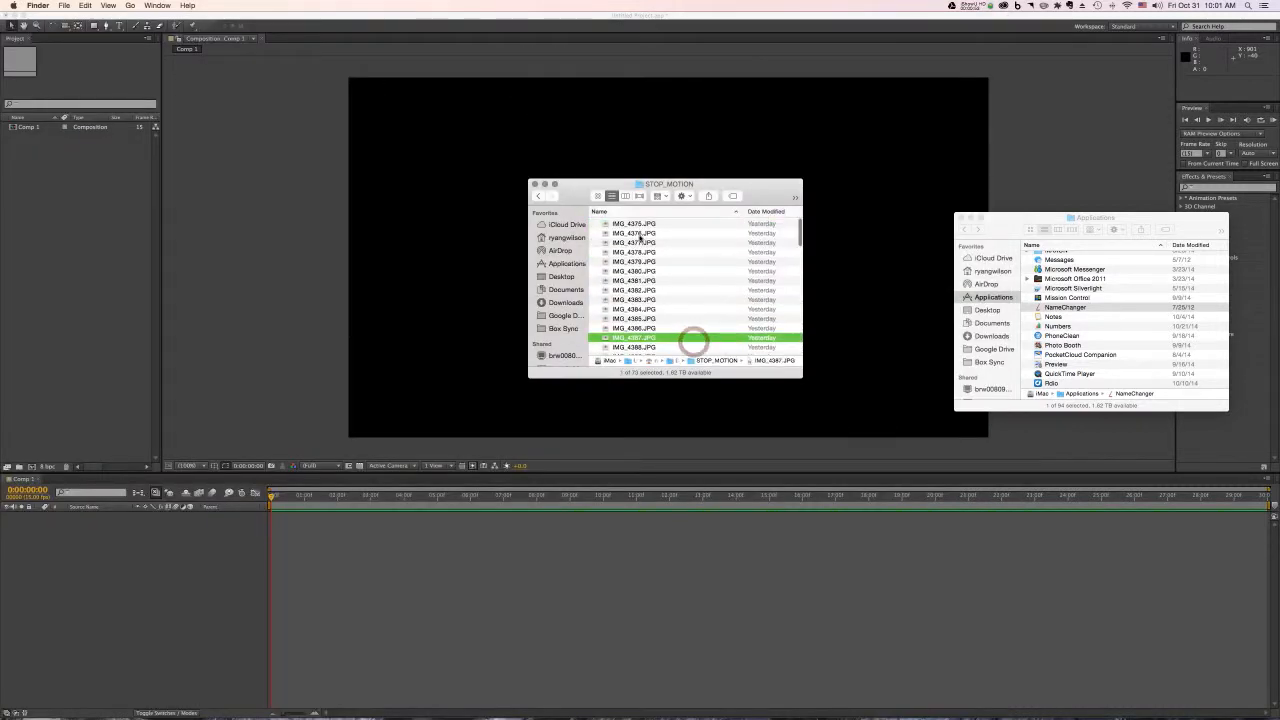
left_click(623, 223)
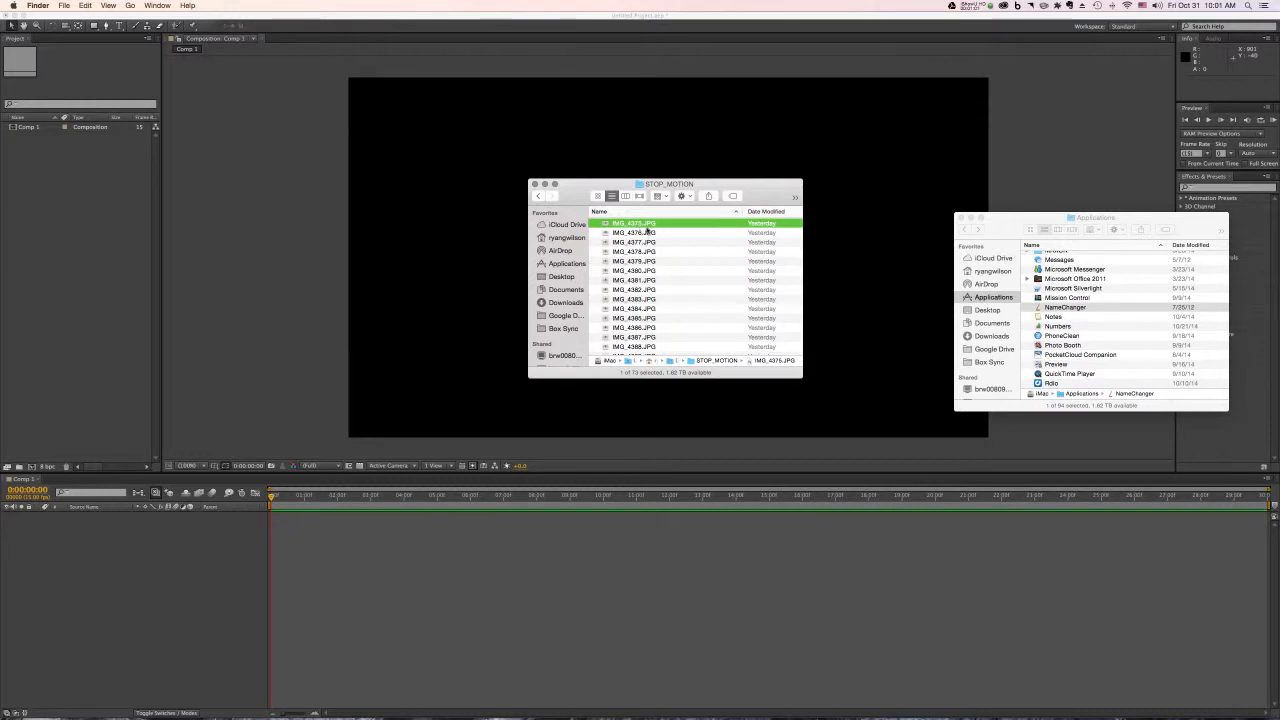
scroll(651, 260, "down", 15)
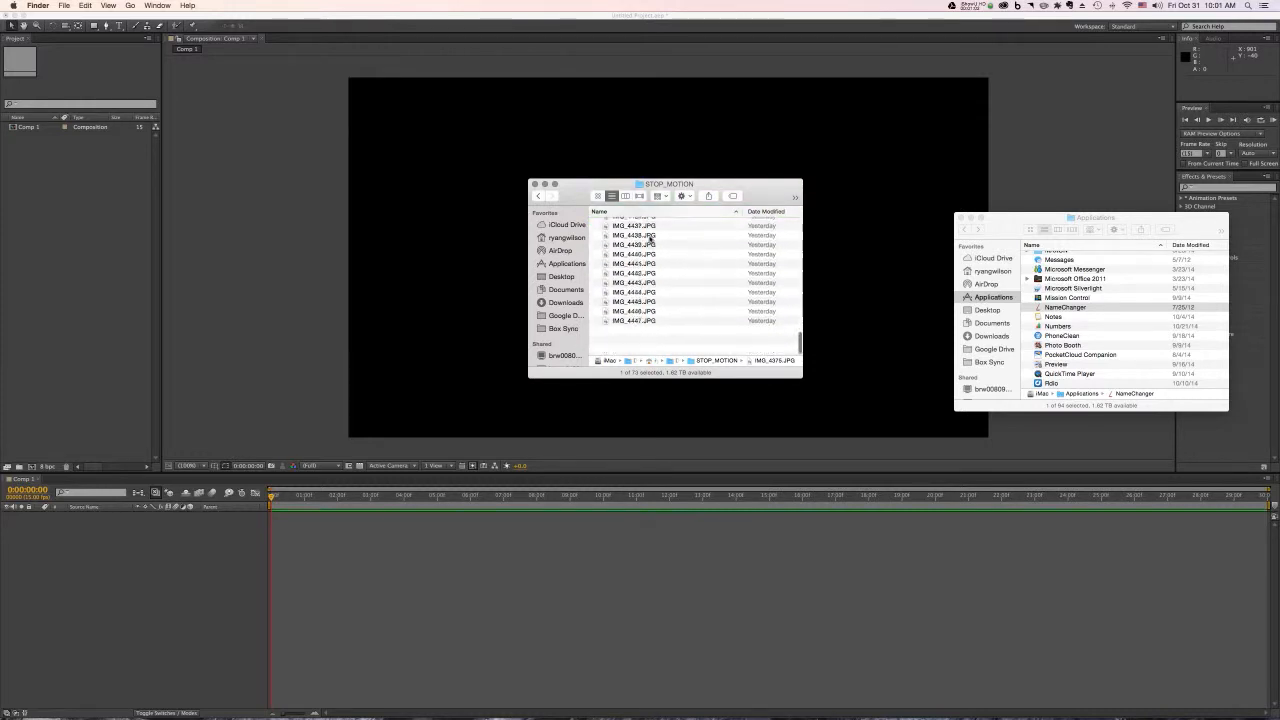
scroll(651, 323, "up", 15)
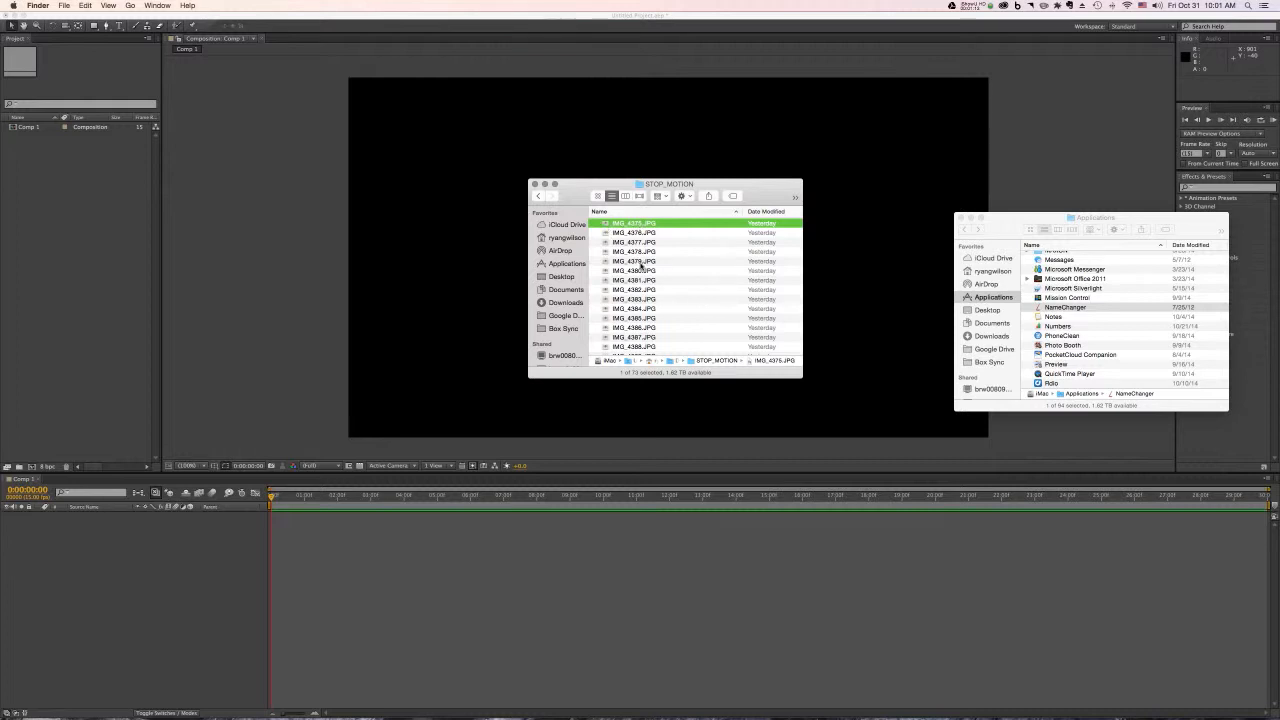
Delete IMG_4393.JPG from the STOP_MOTION folder
scroll(641, 264, "down", 8)
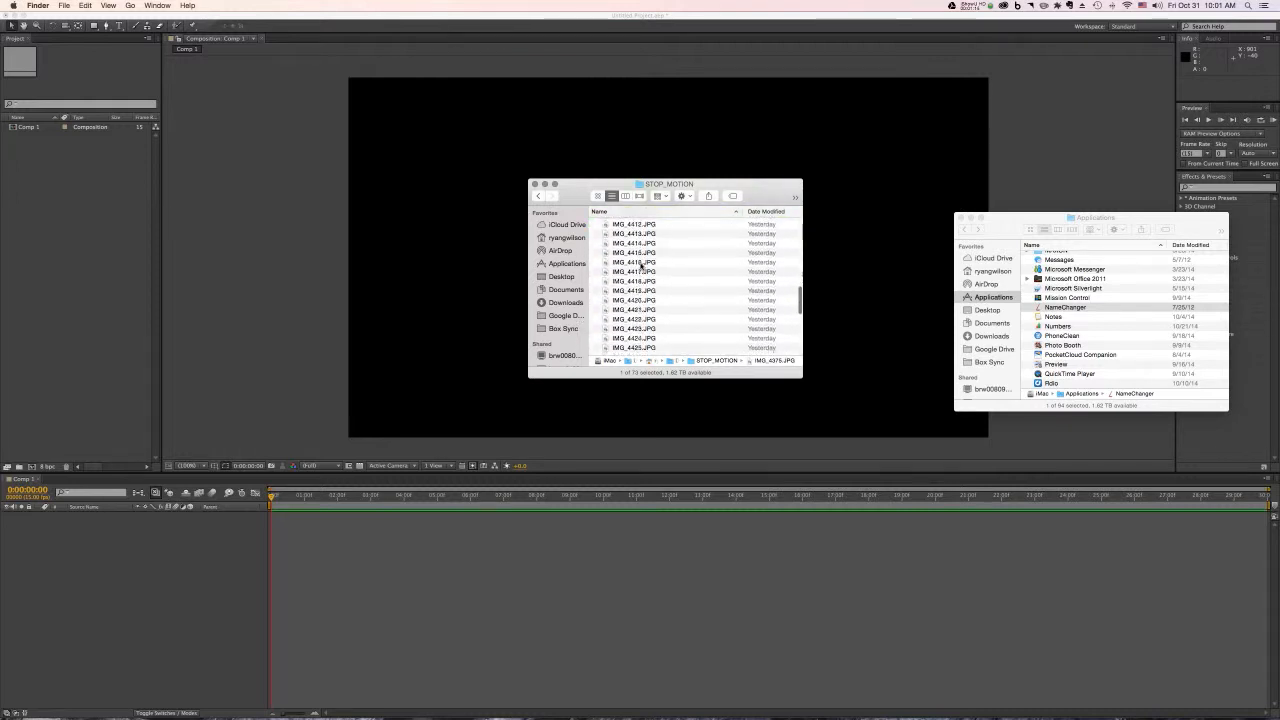
scroll(641, 265, "up", 5)
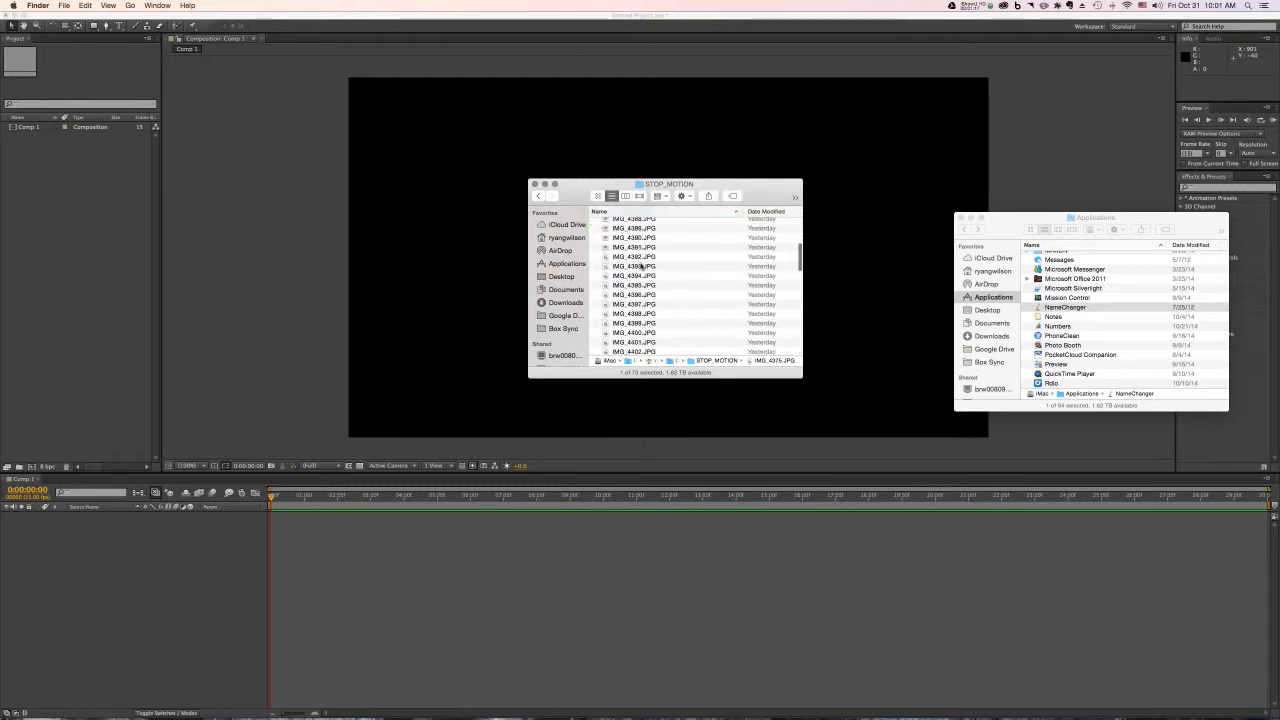
left_click(606, 266)
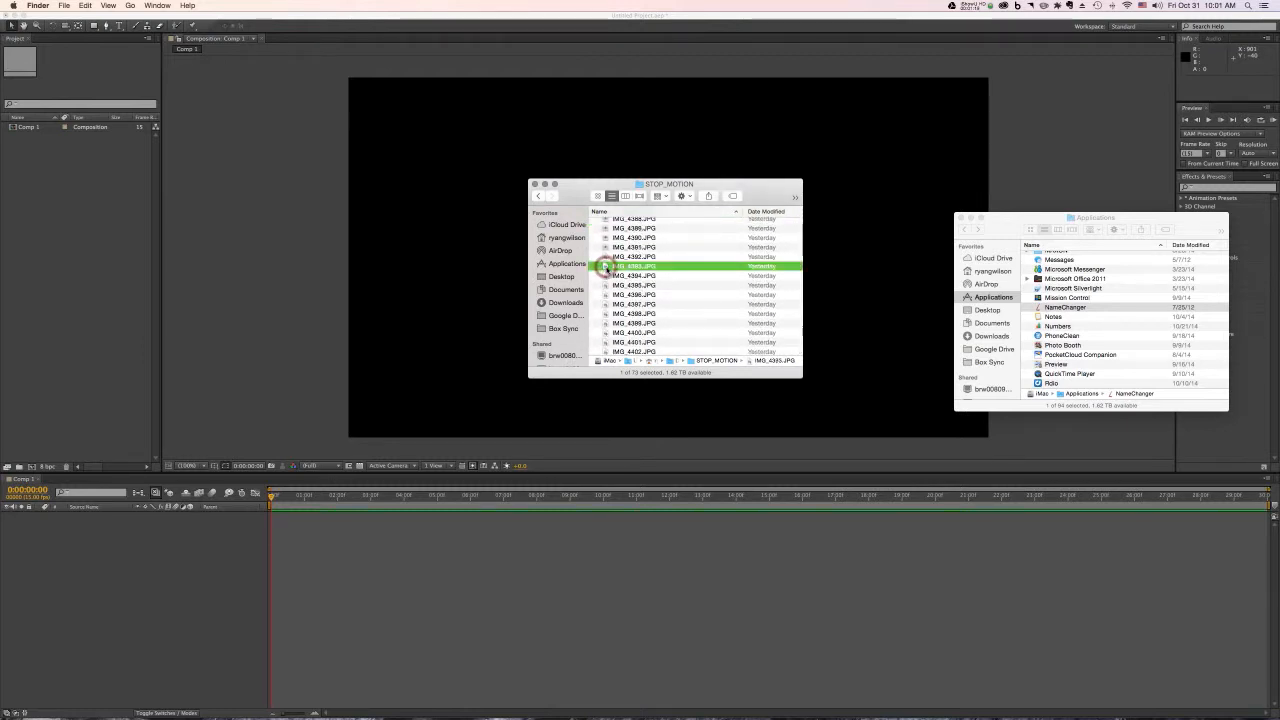
key("super+BackSpace")
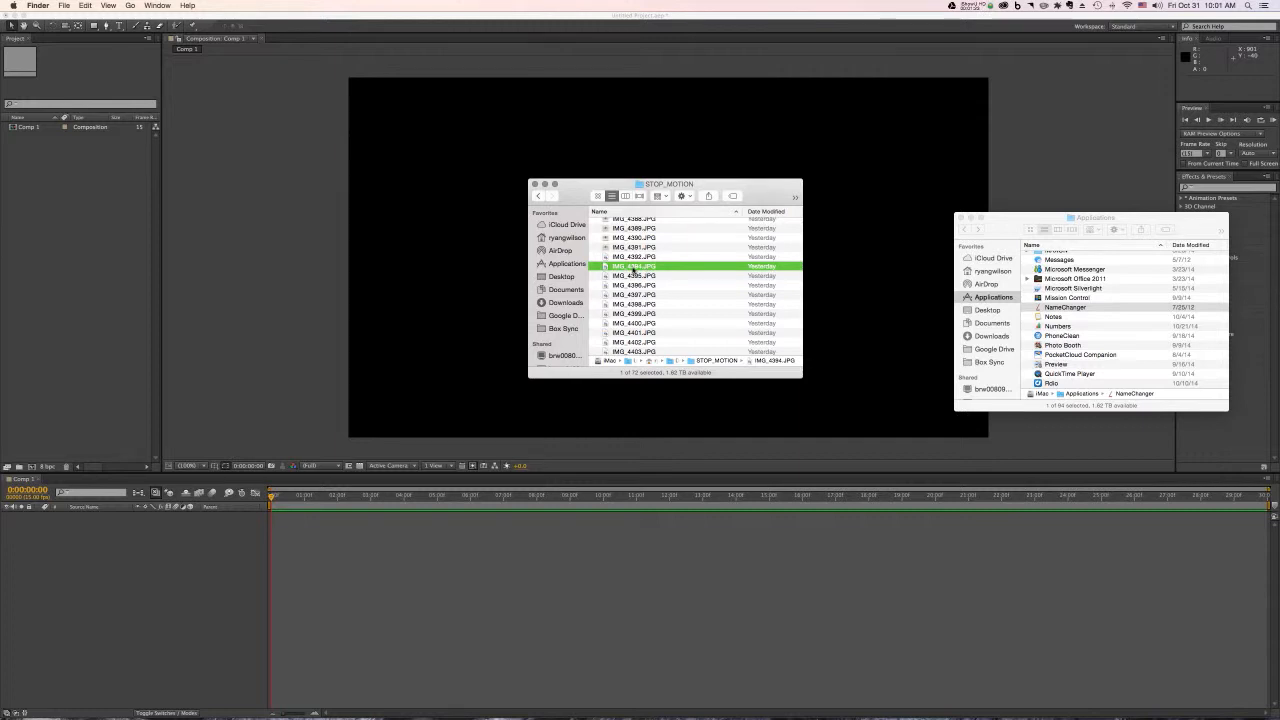
Select IMG_4375.JPG through IMG_4392.JPG, the frames before the gap in numbering, and look over the remaining files
scroll(637, 258, "up", 3)
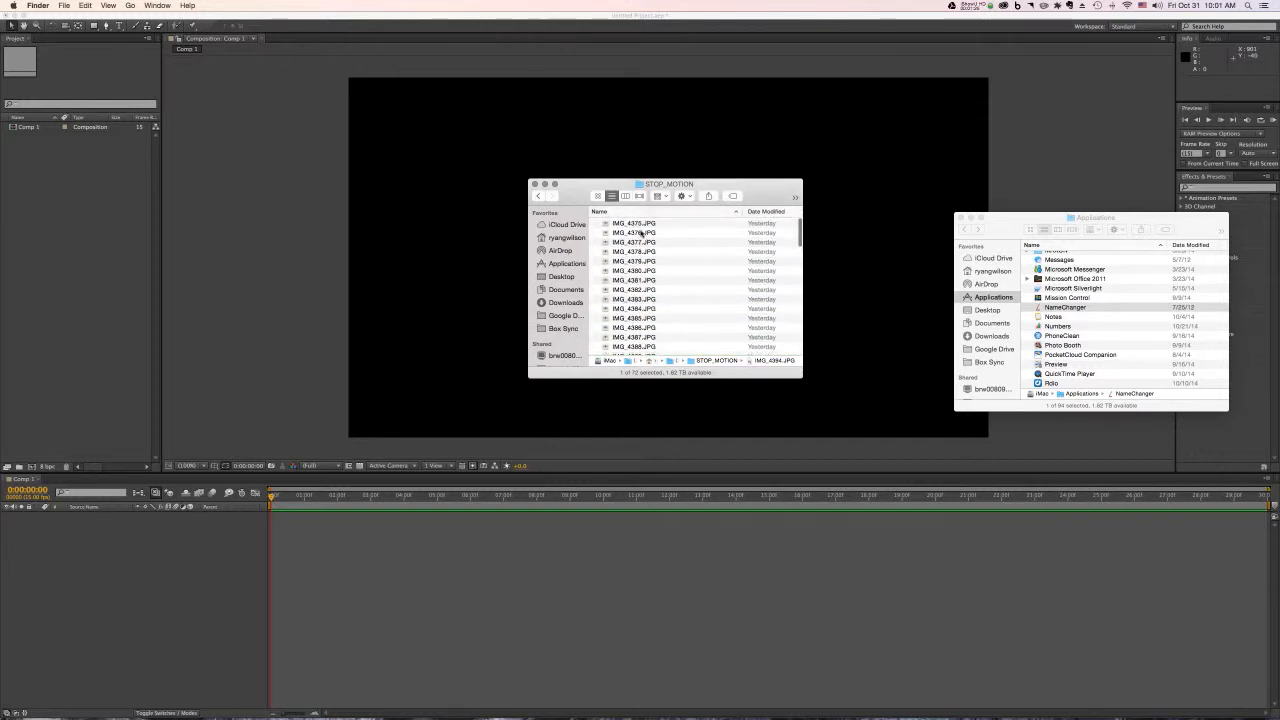
left_click(638, 224)
scroll(634, 216, "down", 3)
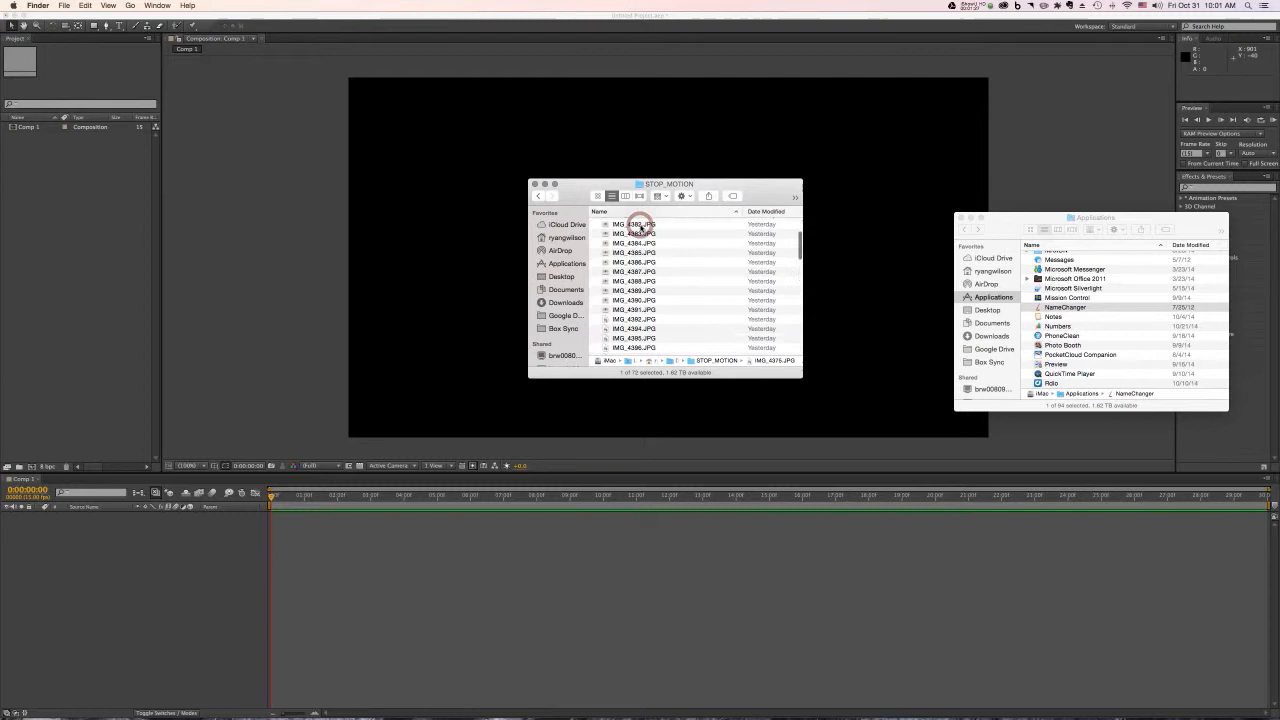
left_click(636, 316, "shift")
scroll(636, 316, "down", 6)
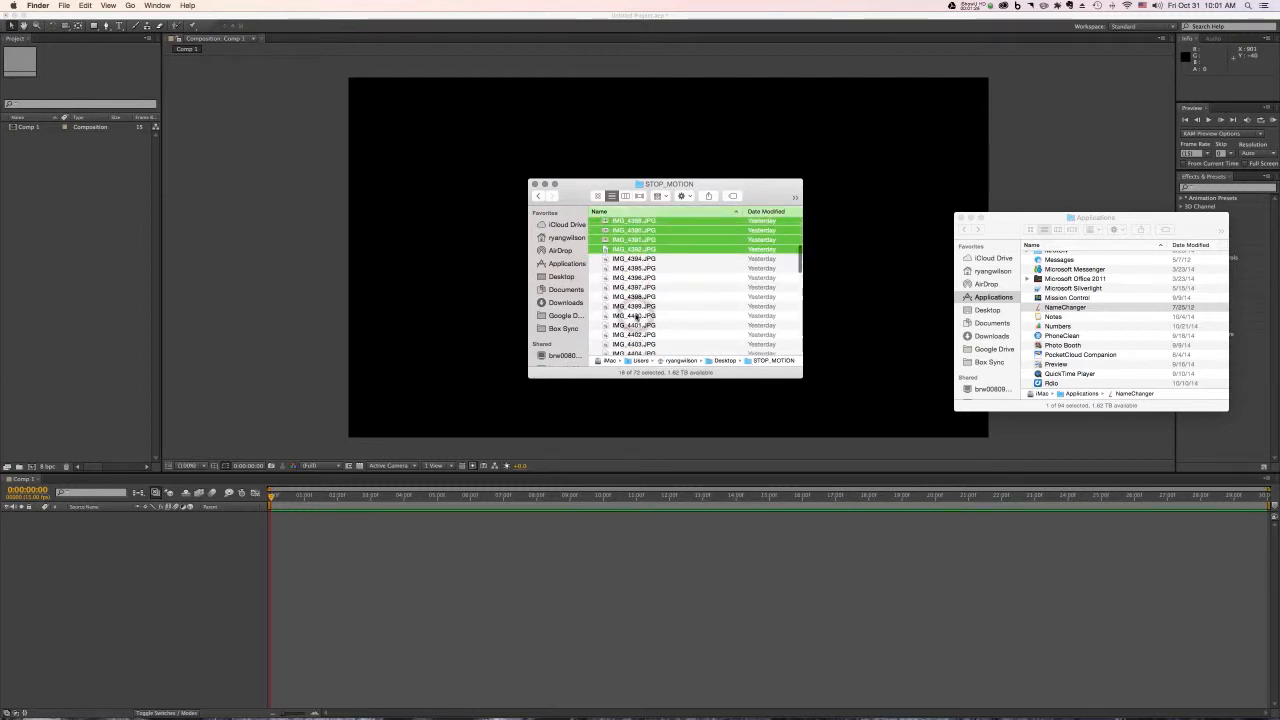
scroll(636, 316, "down", 10)
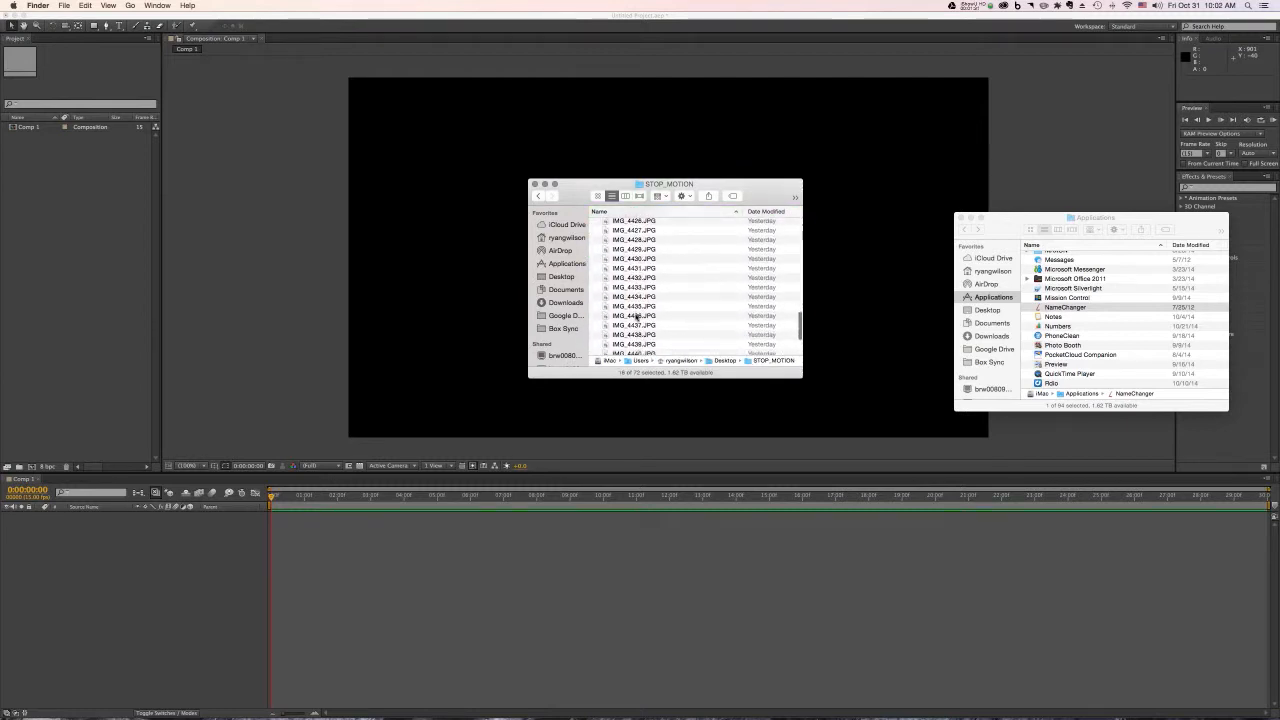
scroll(636, 316, "up", 18)
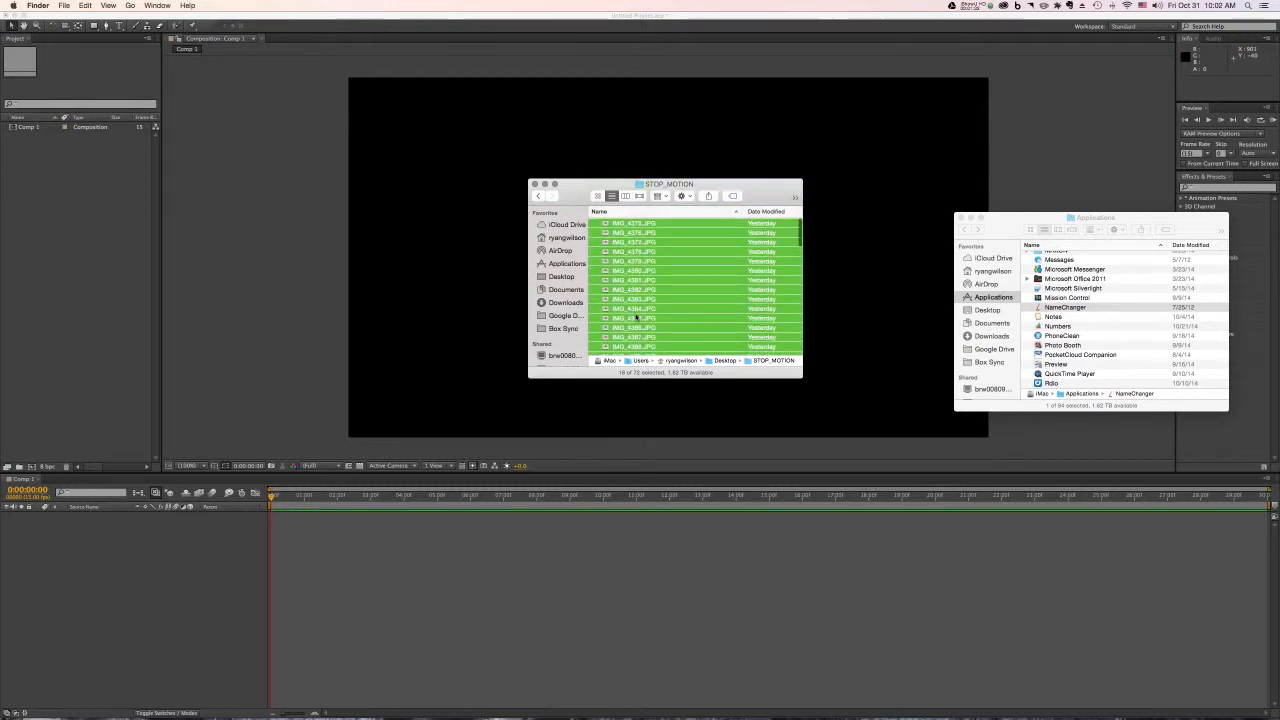
Undo the deletion of IMG_4393.JPG
key("super+z")
scroll(636, 313, "down", 2)
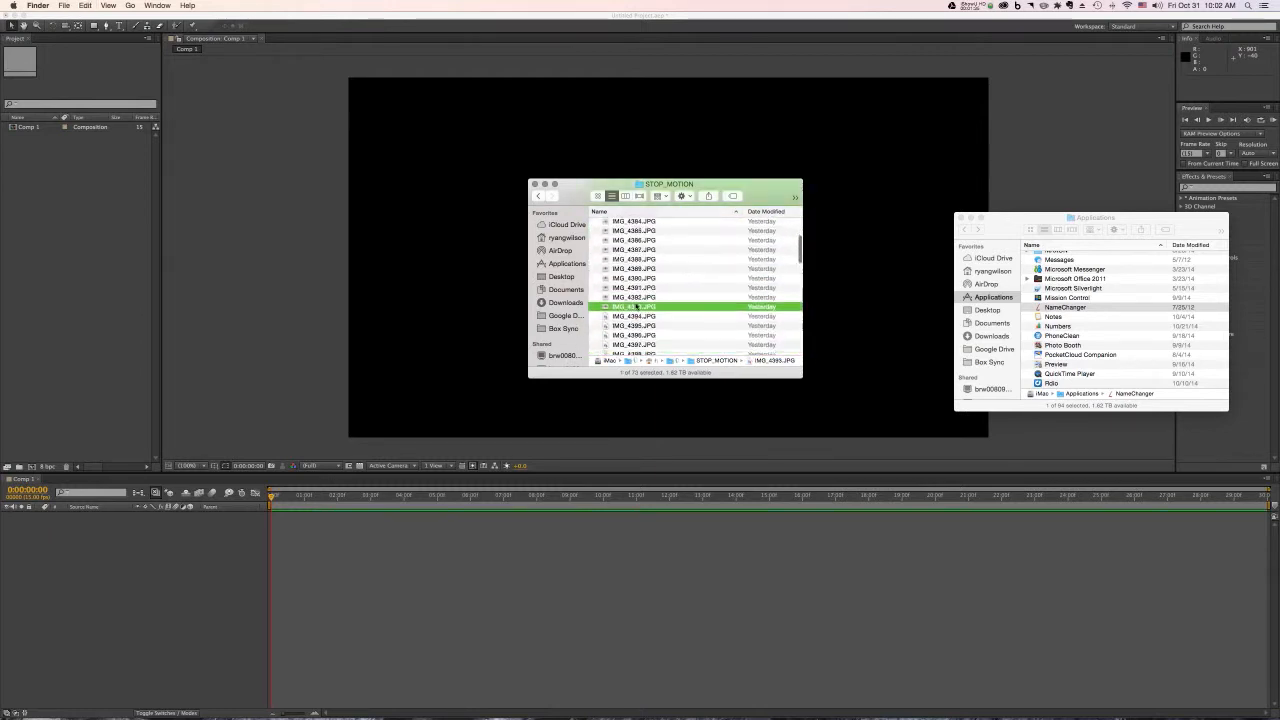
scroll(637, 303, "up", 3)
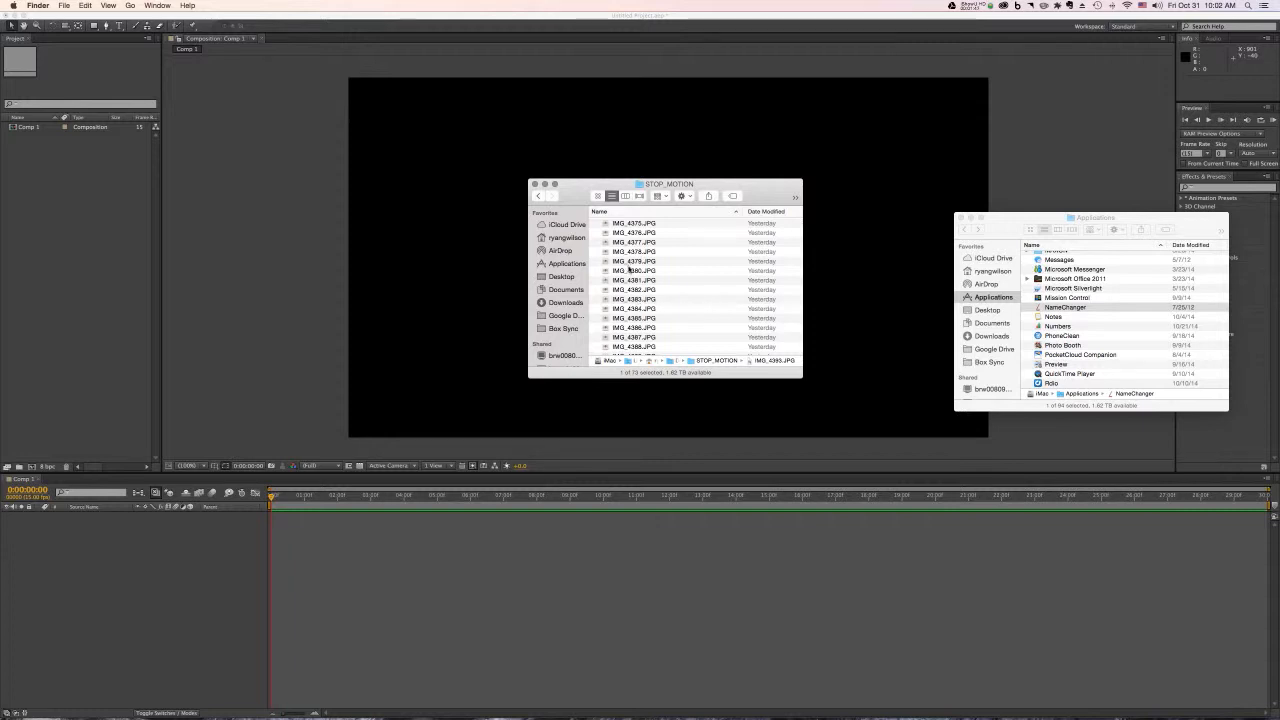
scroll(636, 270, "down", 5)
scroll(637, 256, "down", 4)
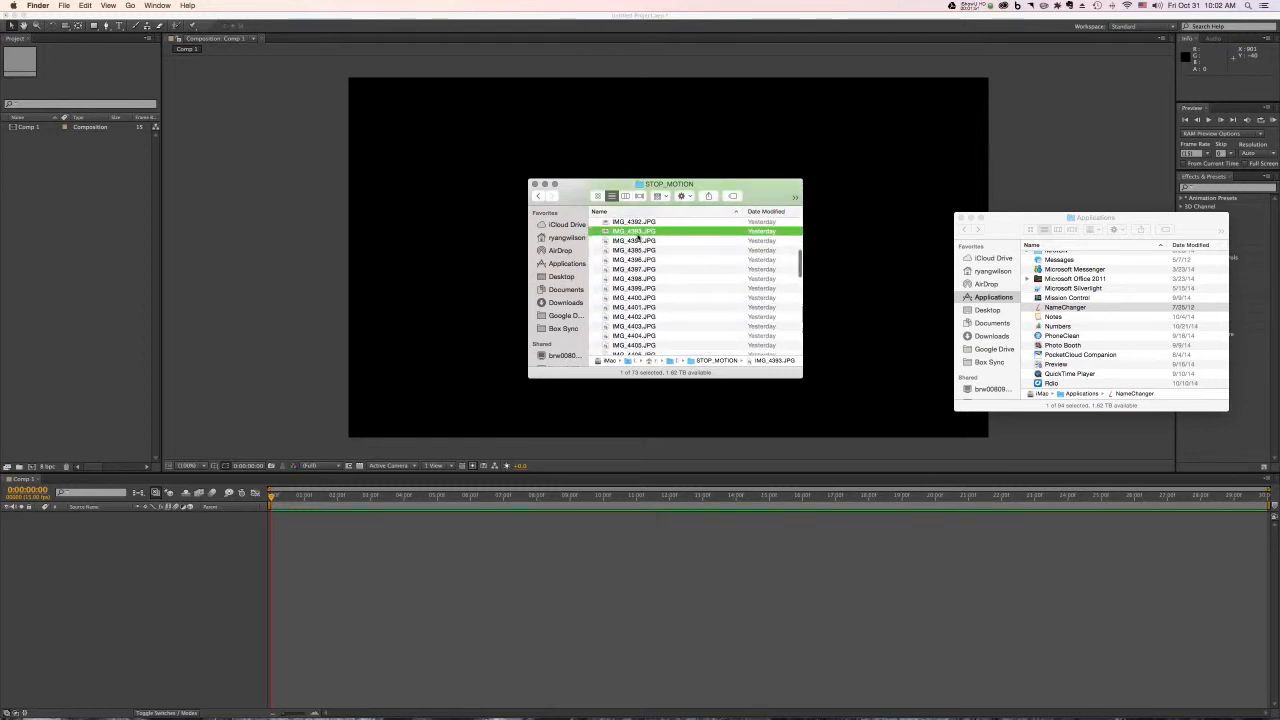
scroll(628, 272, "up", 8)
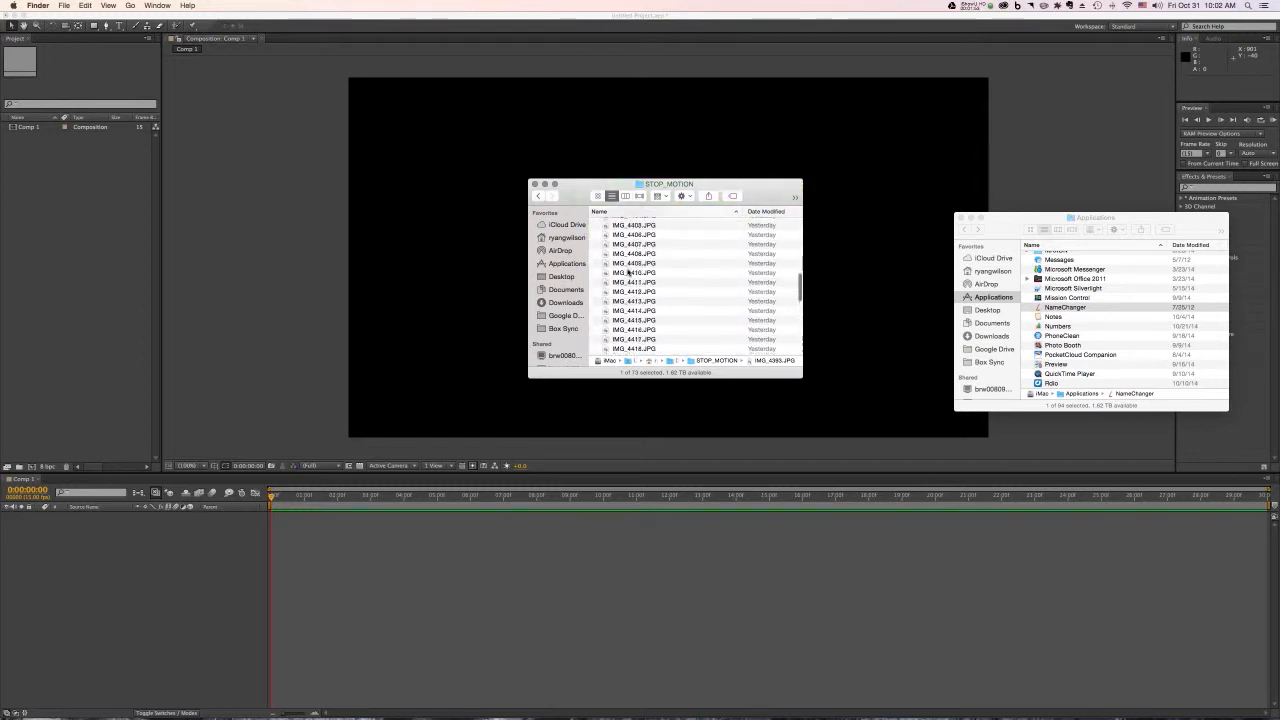
scroll(628, 272, "down", 8)
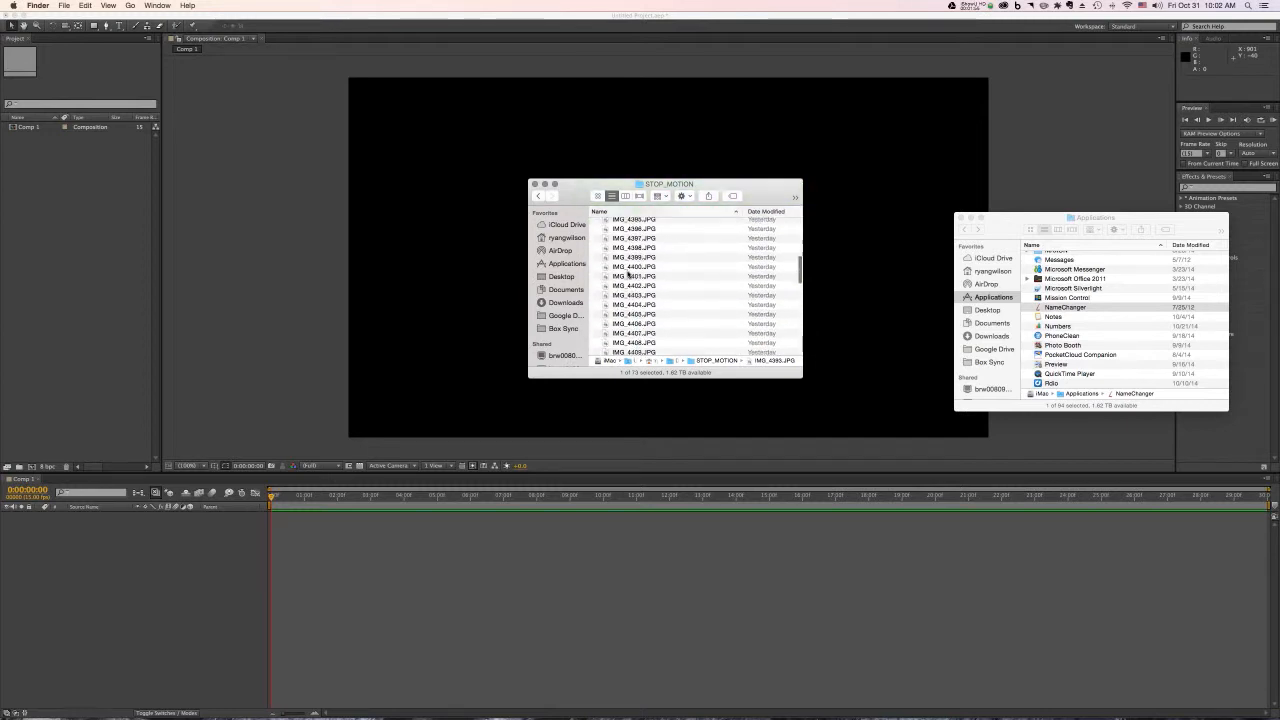
scroll(629, 274, "up", 8)
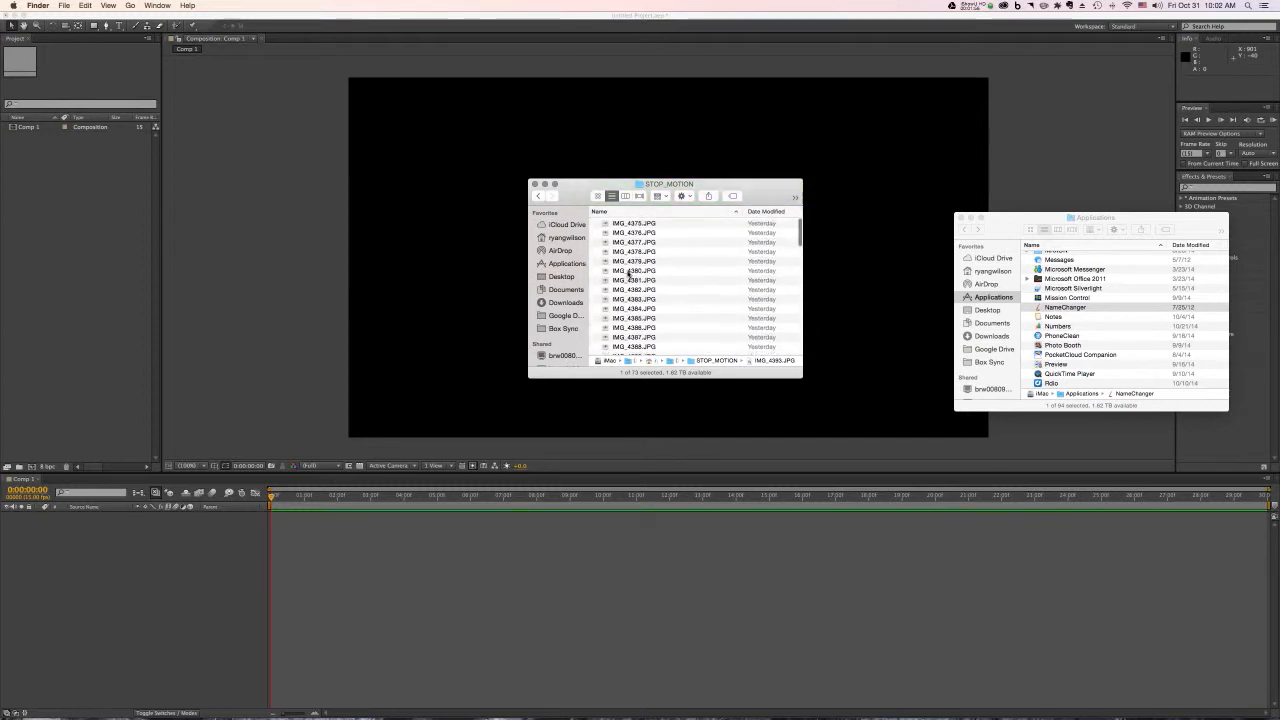
Try to change the number in the file name of IMG_4375.JPG by hand
left_click(632, 224)
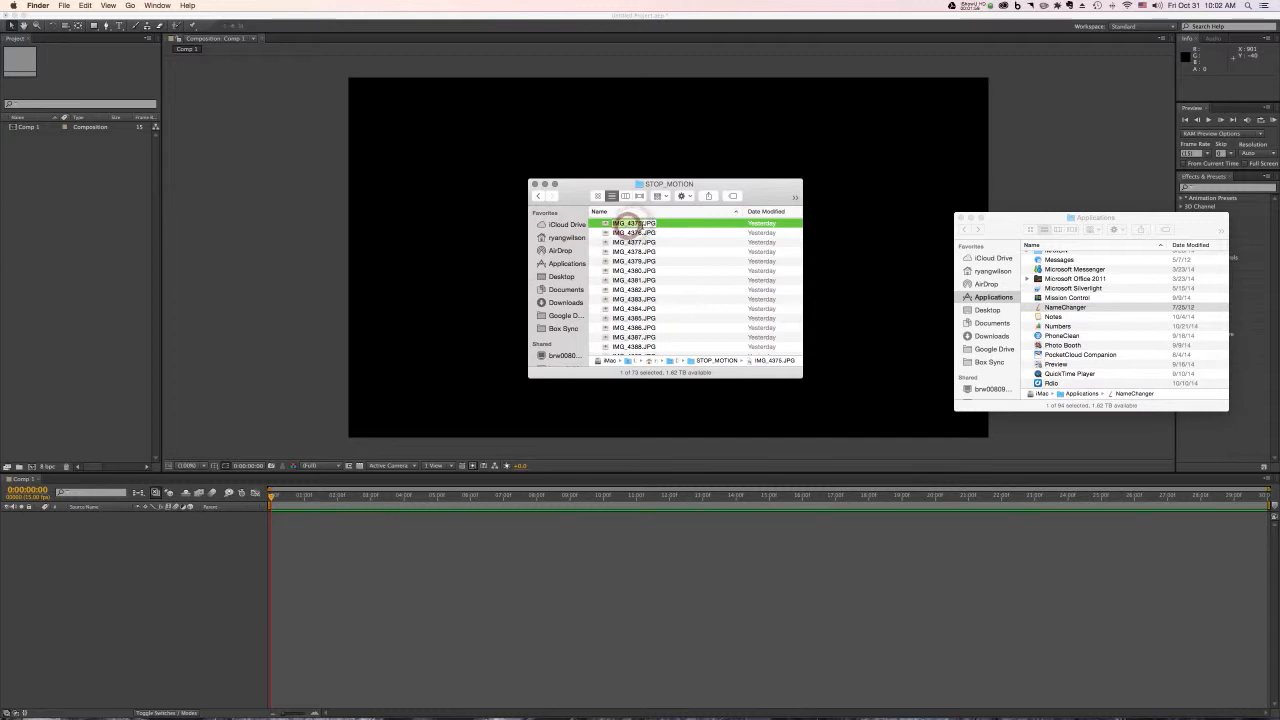
key("BackSpace")
type("2")
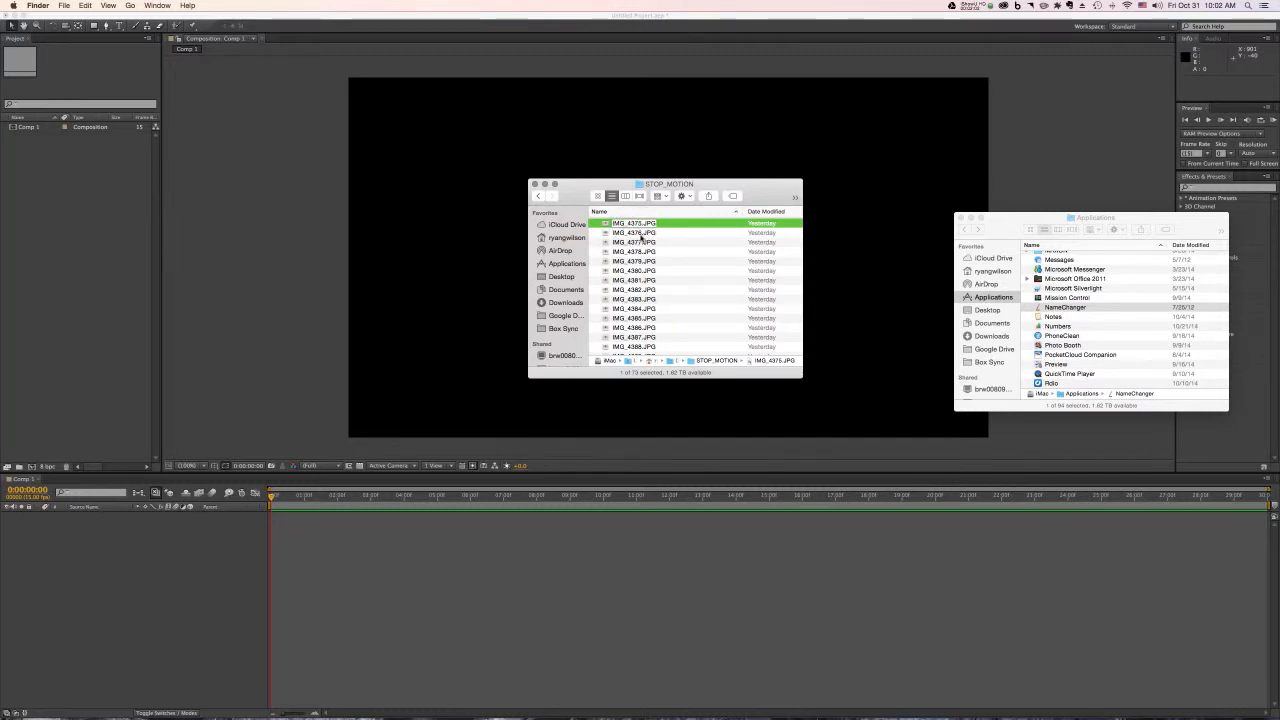
left_click(638, 232)
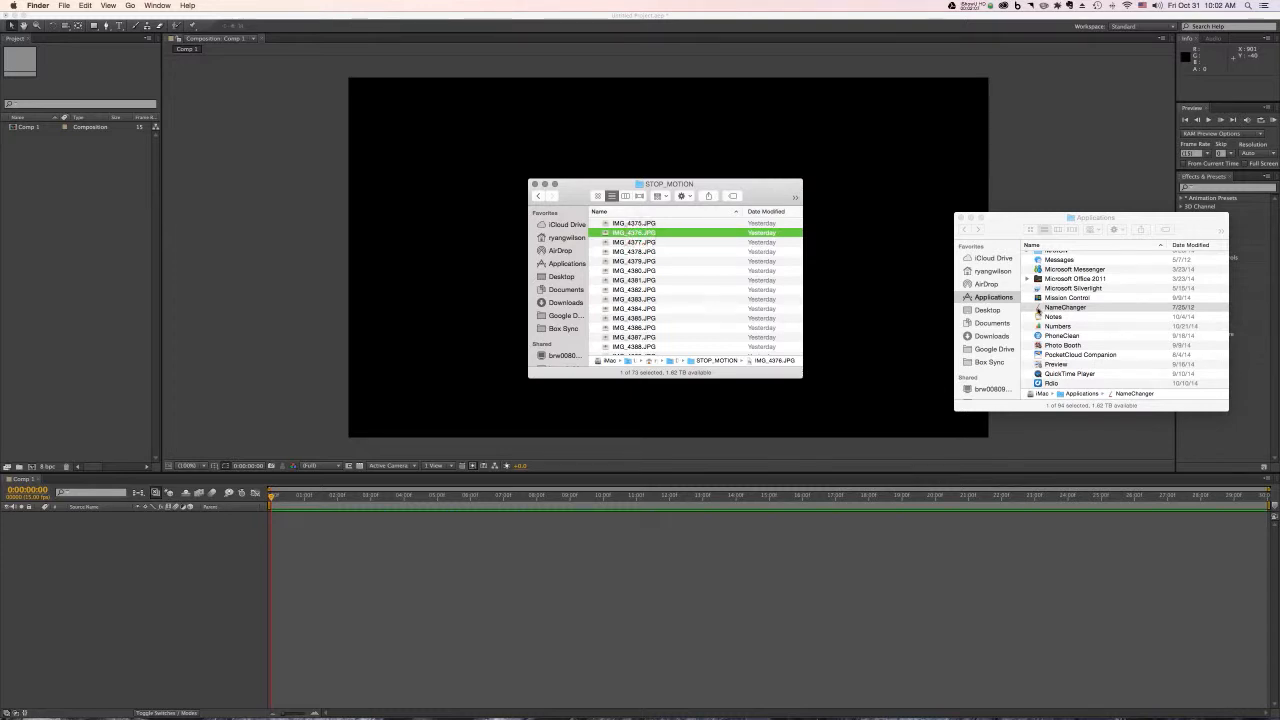
Launch NameChanger with automatic update checks allowed and place its window beside the STOP_MOTION folder
double_click(1040, 308)
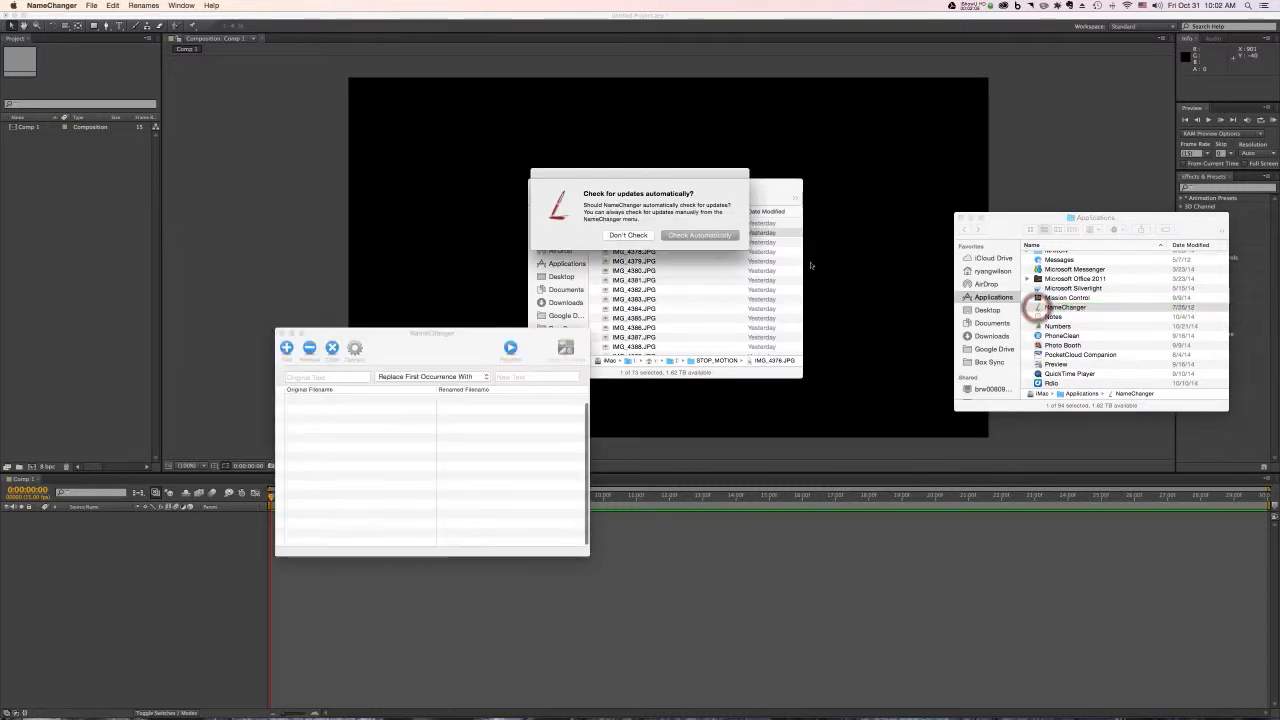
left_click(731, 236)
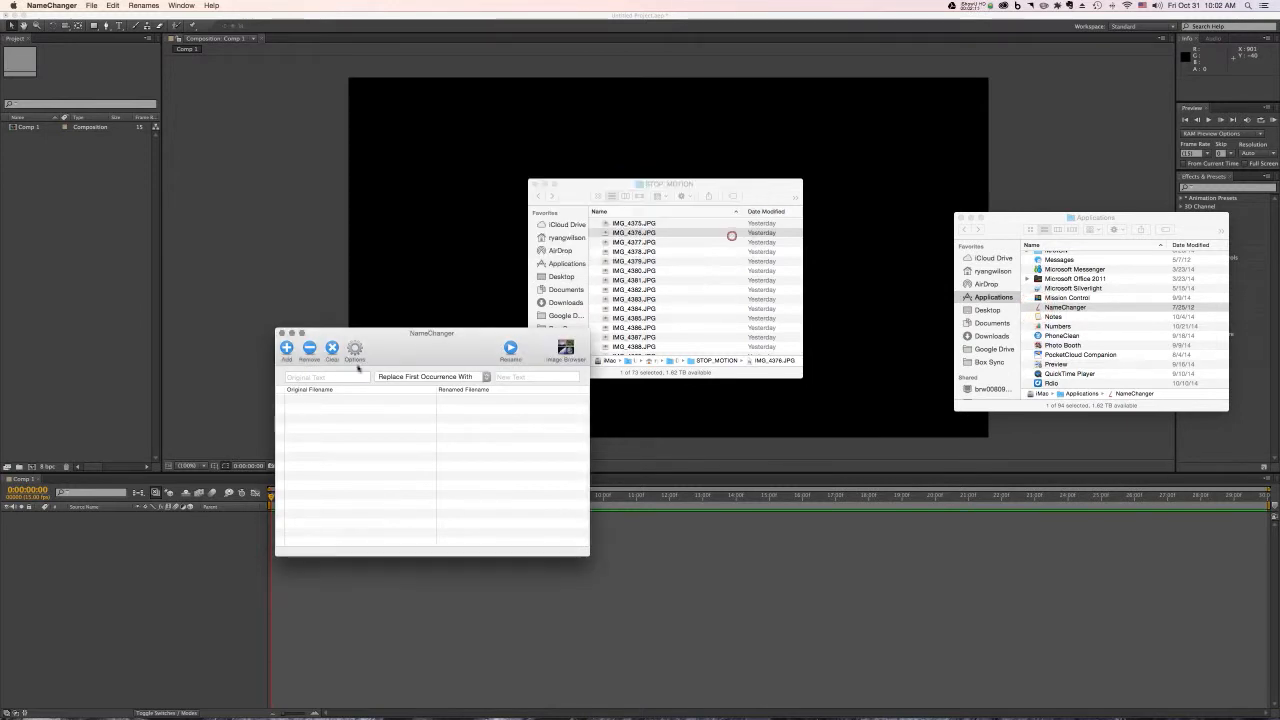
left_click_drag(460, 358, 413, 190)
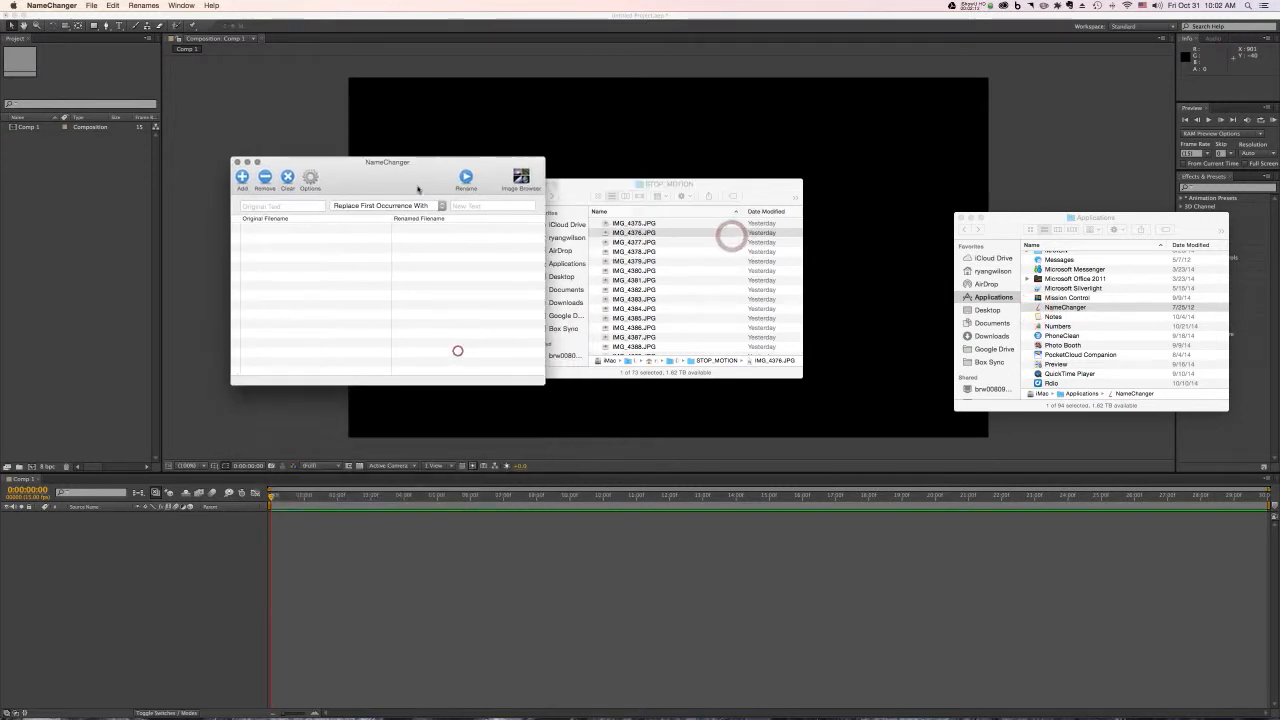
Add all the image files from the STOP_MOTION folder to NameChanger's file list
left_click(615, 253)
key("super+a")
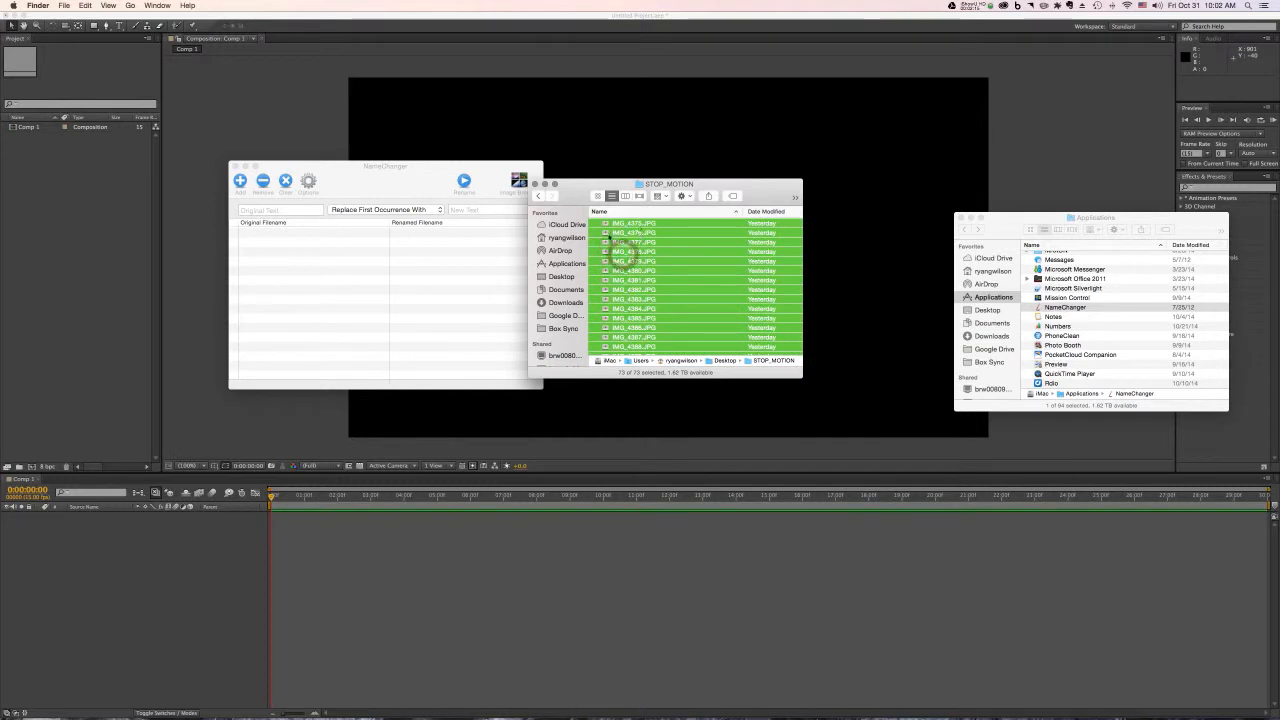
left_click_drag(620, 252, 312, 274)
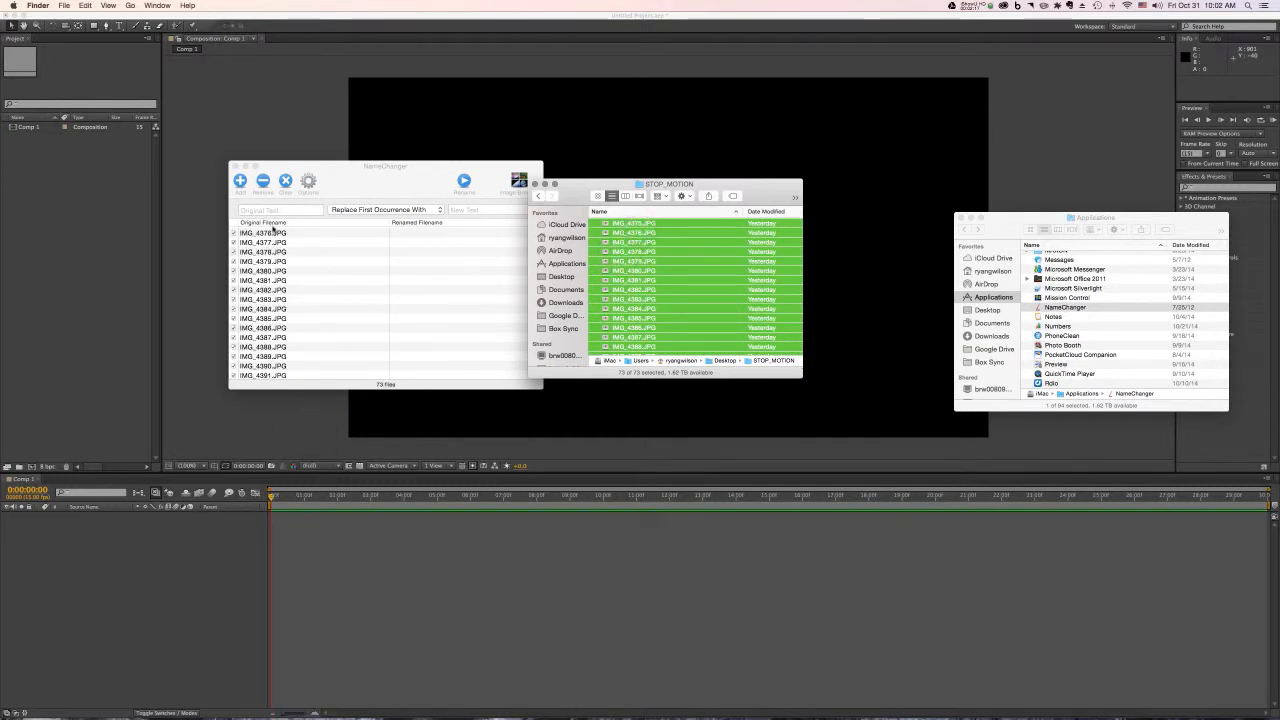
left_click(327, 251)
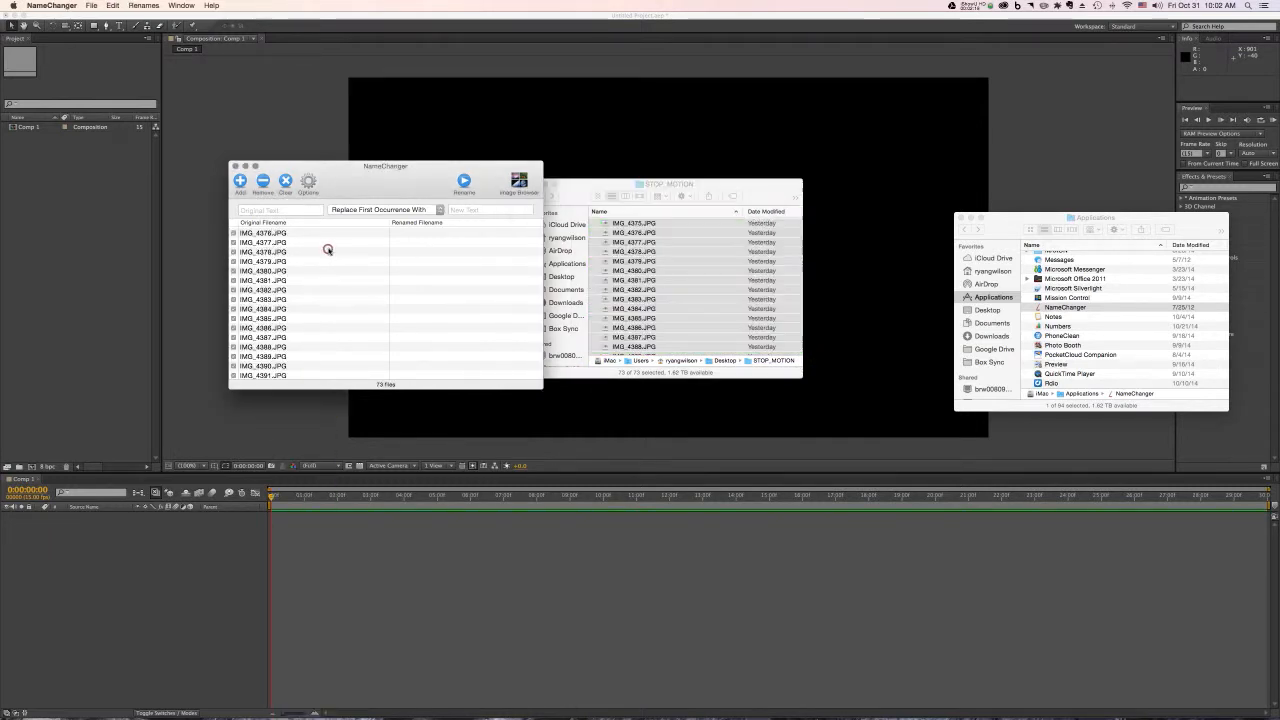
Set the renaming mode to Sequence with the name "stop_motion-", three digits after it, replacing the entire filename
left_click(383, 209)
left_click(372, 273)
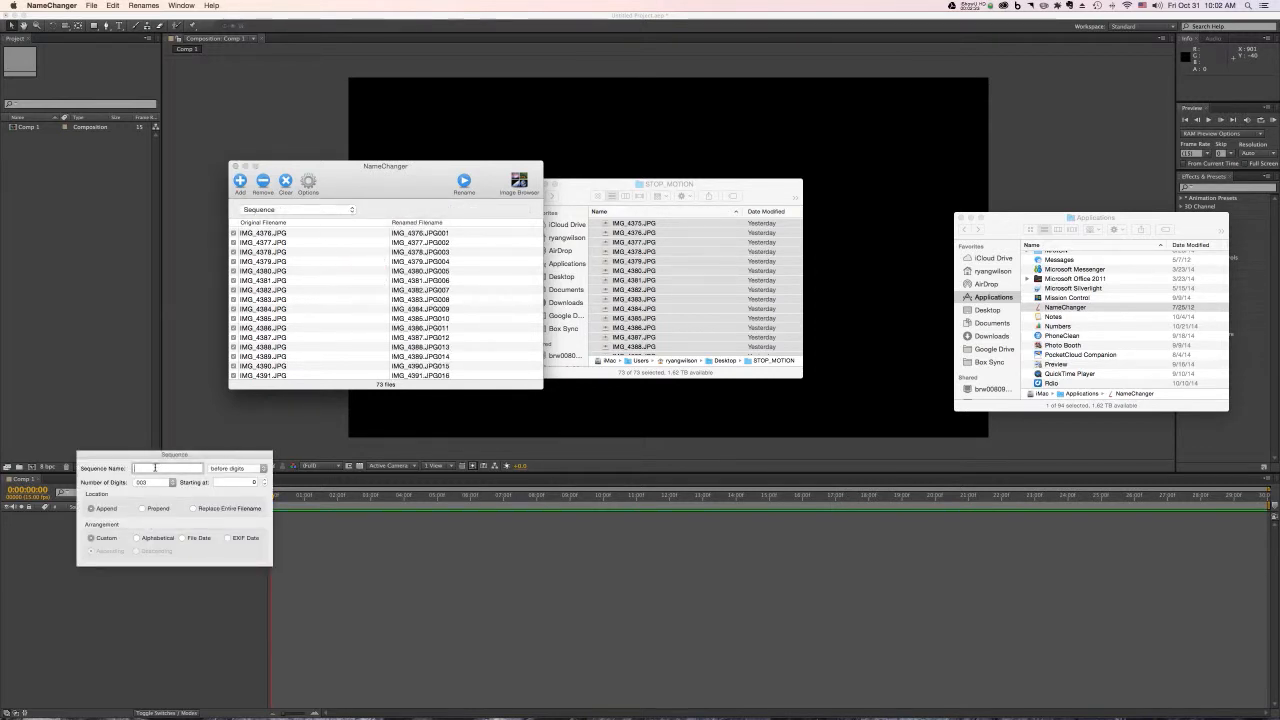
type("s")
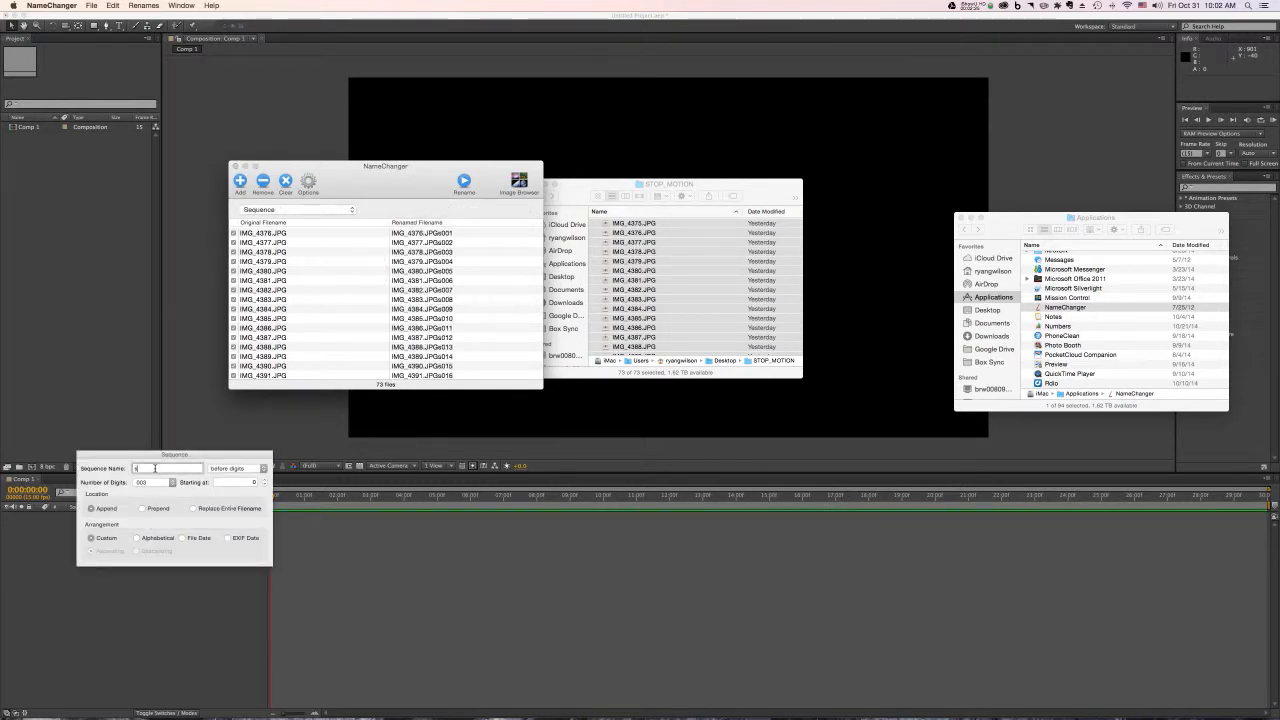
type("top_motion")
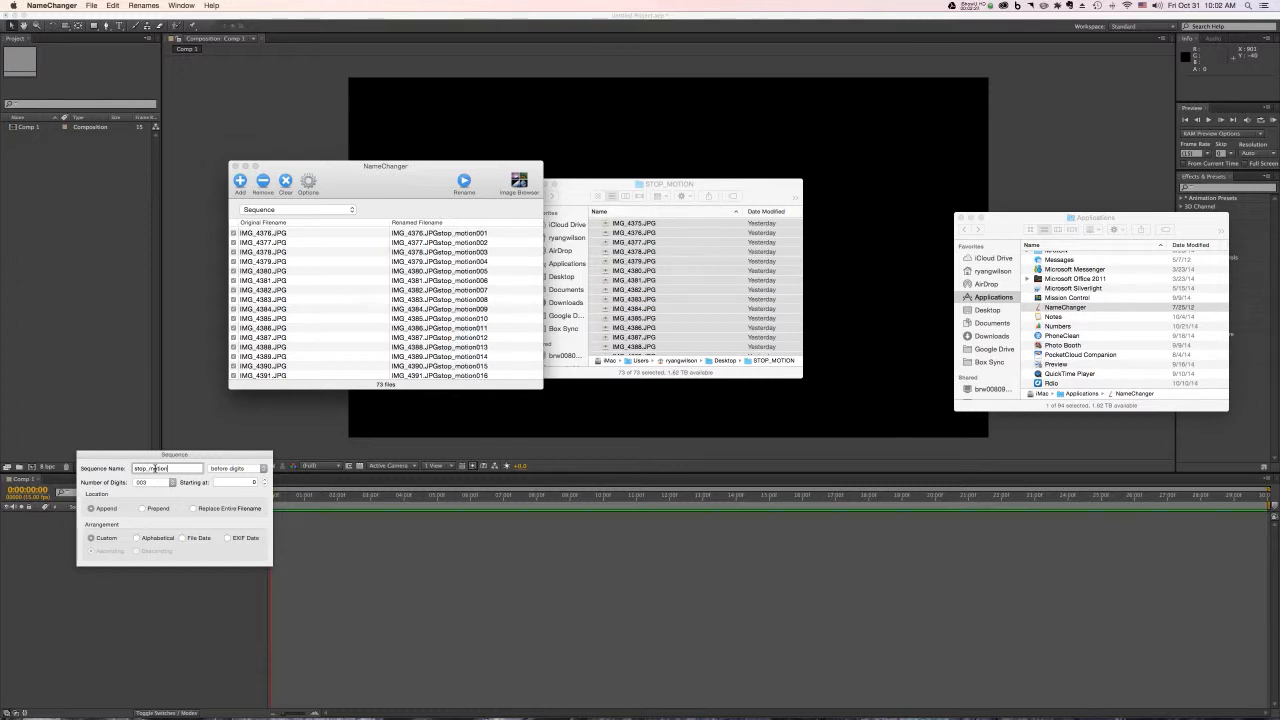
type("-")
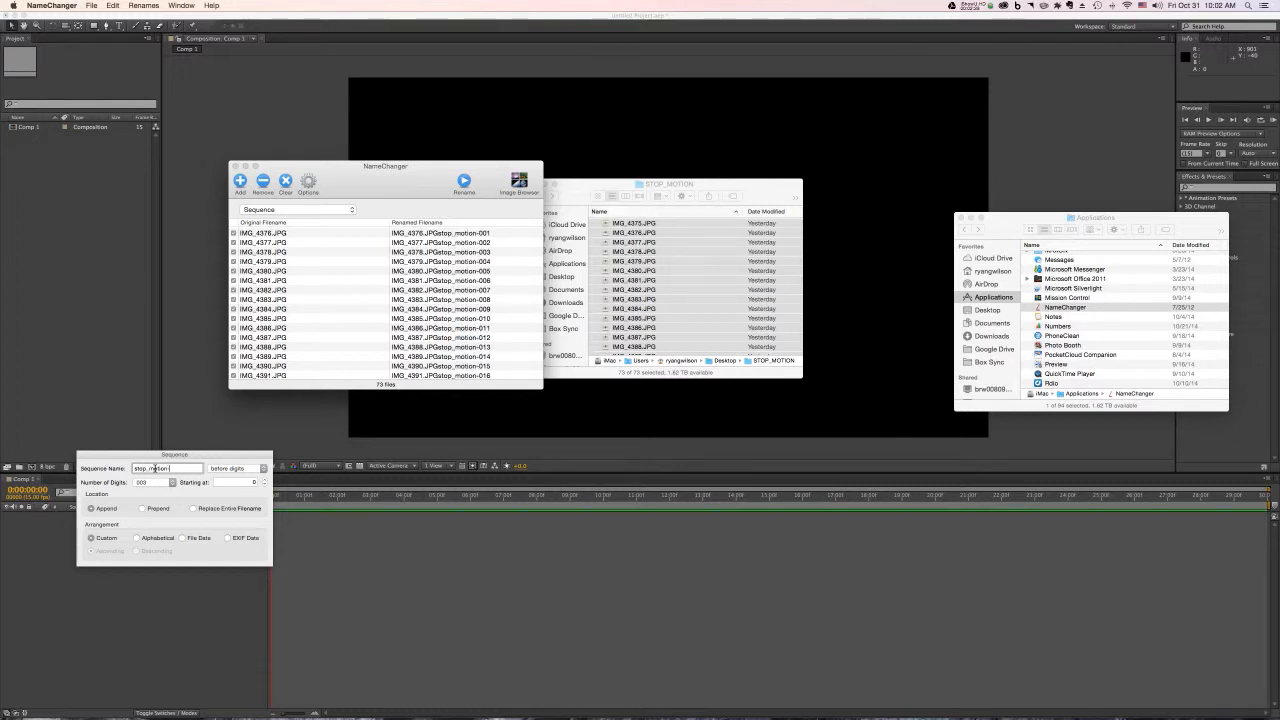
left_click(171, 483)
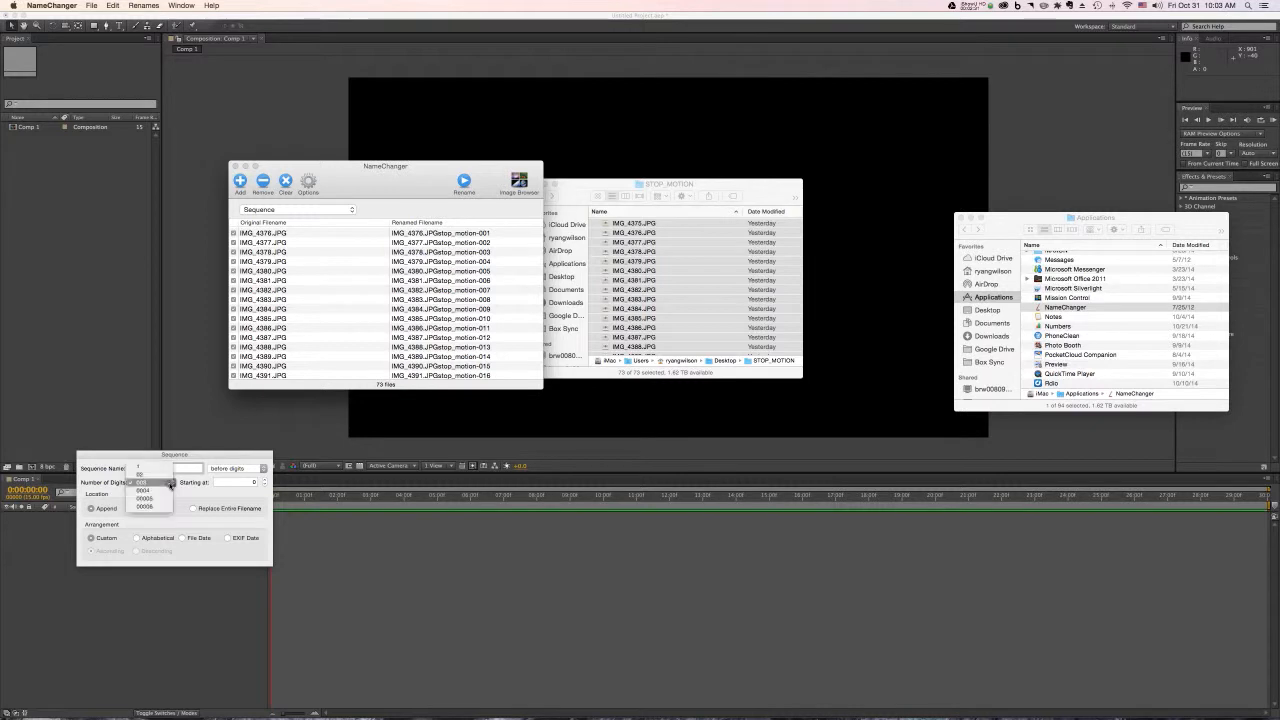
left_click(170, 484)
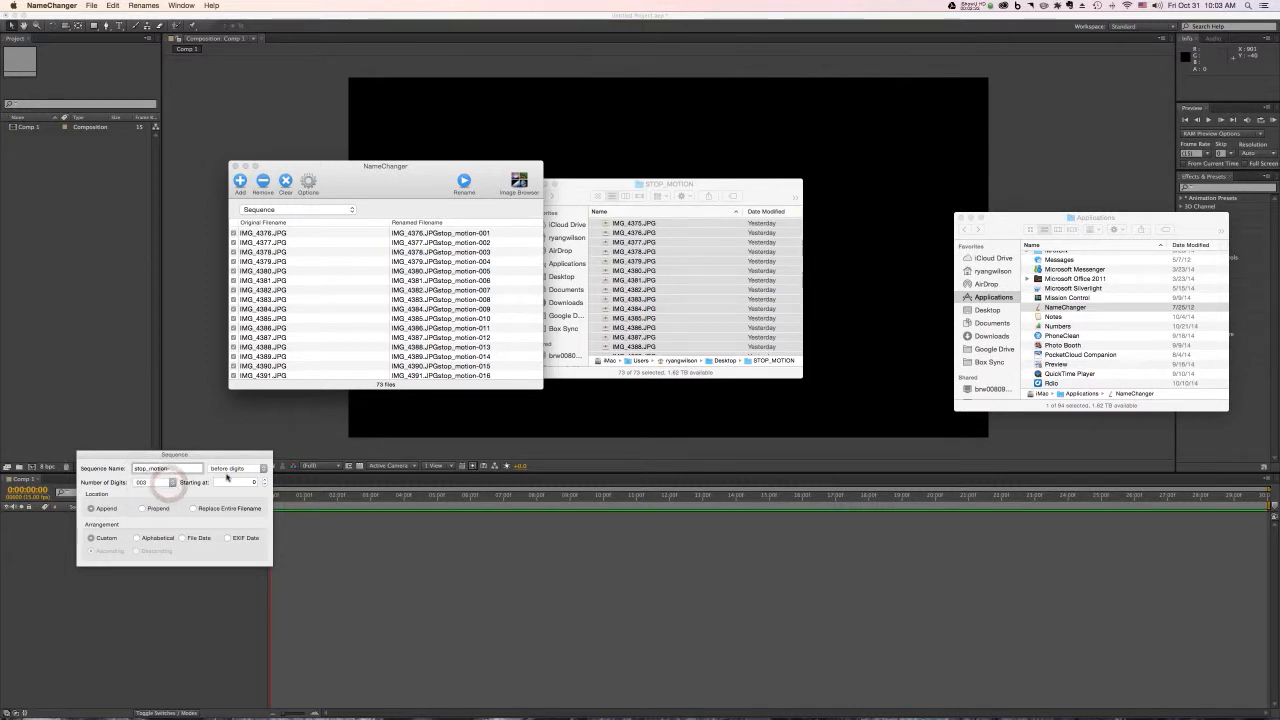
left_click(204, 510)
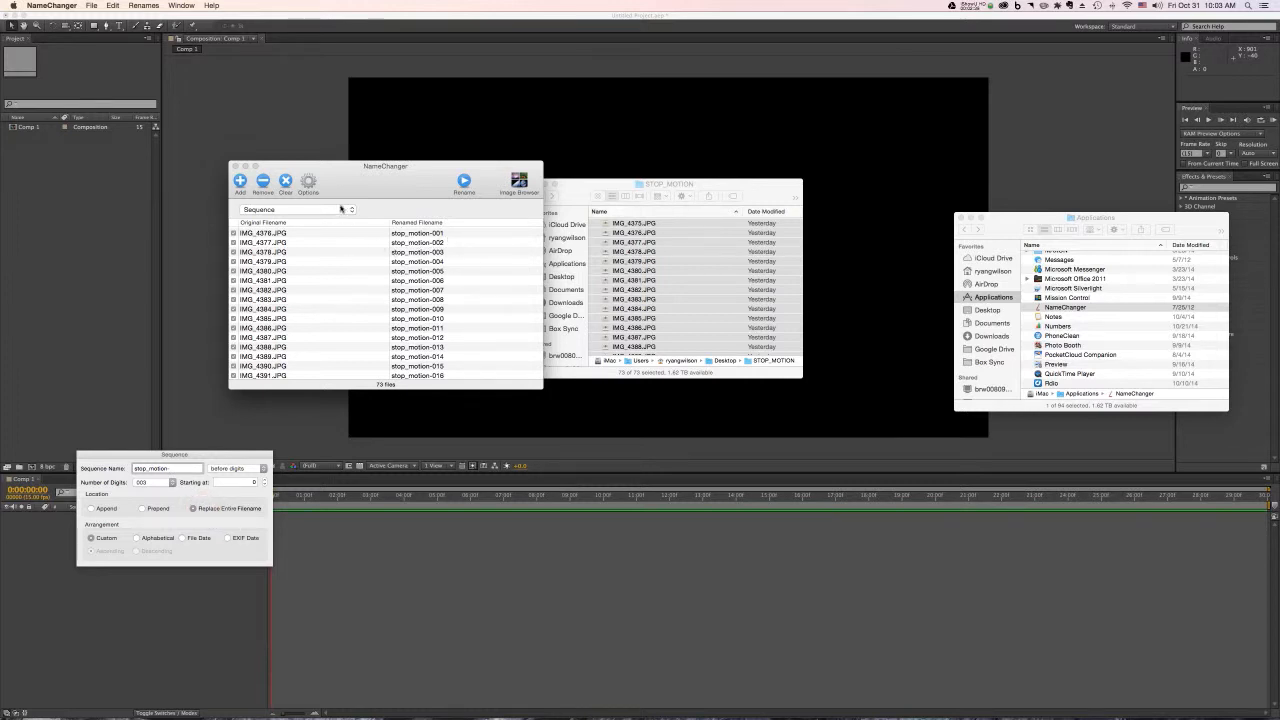
Hide the file extensions in the renaming options and rename all the listed files
left_click(309, 182)
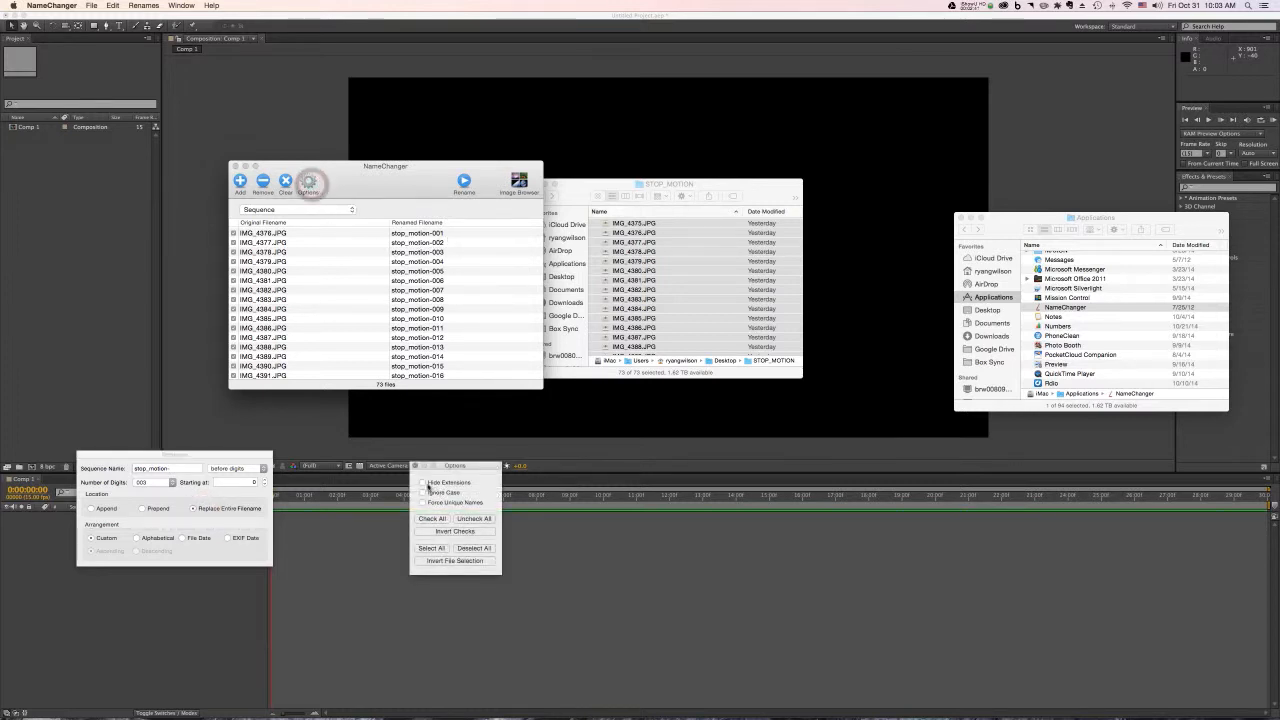
left_click(424, 484)
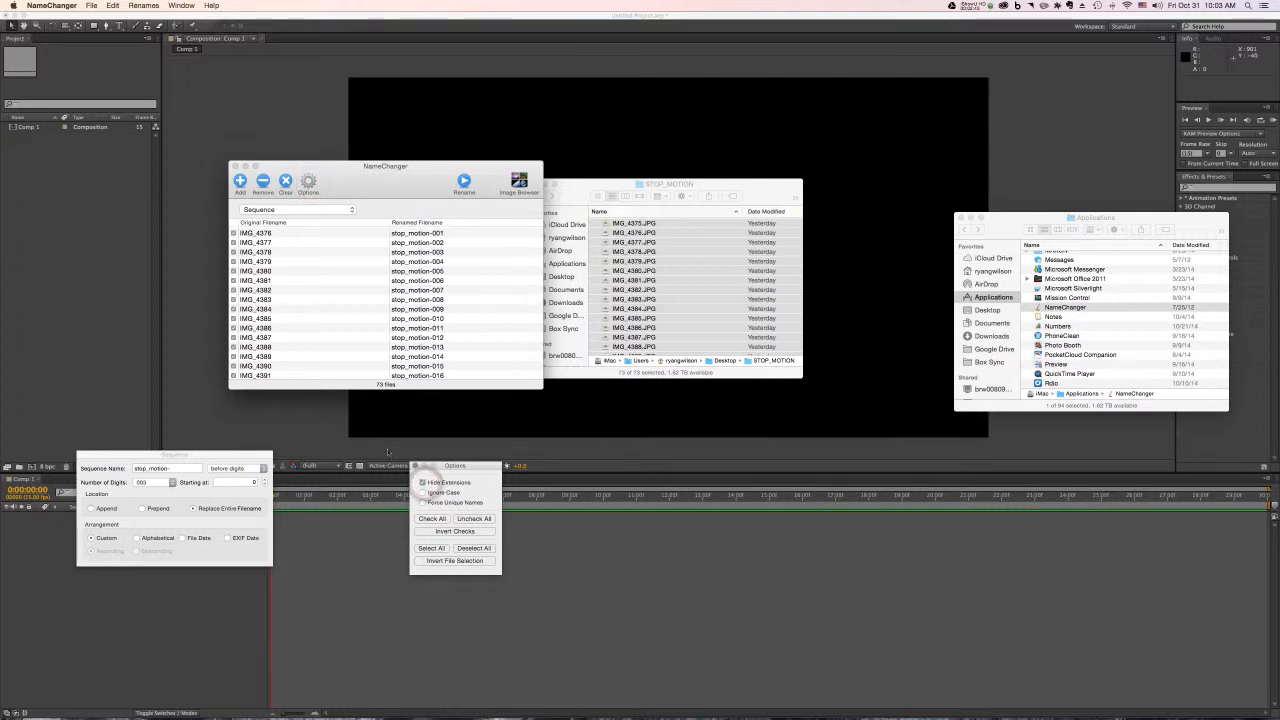
left_click(414, 466)
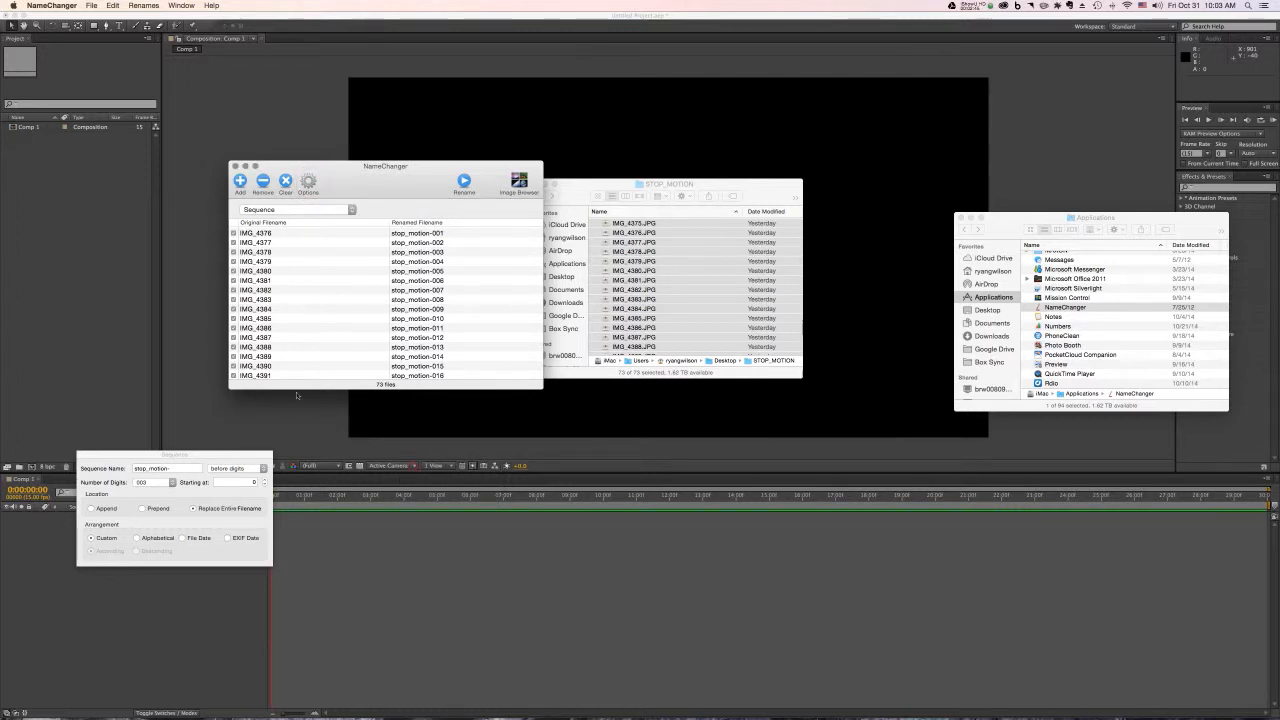
left_click(463, 180)
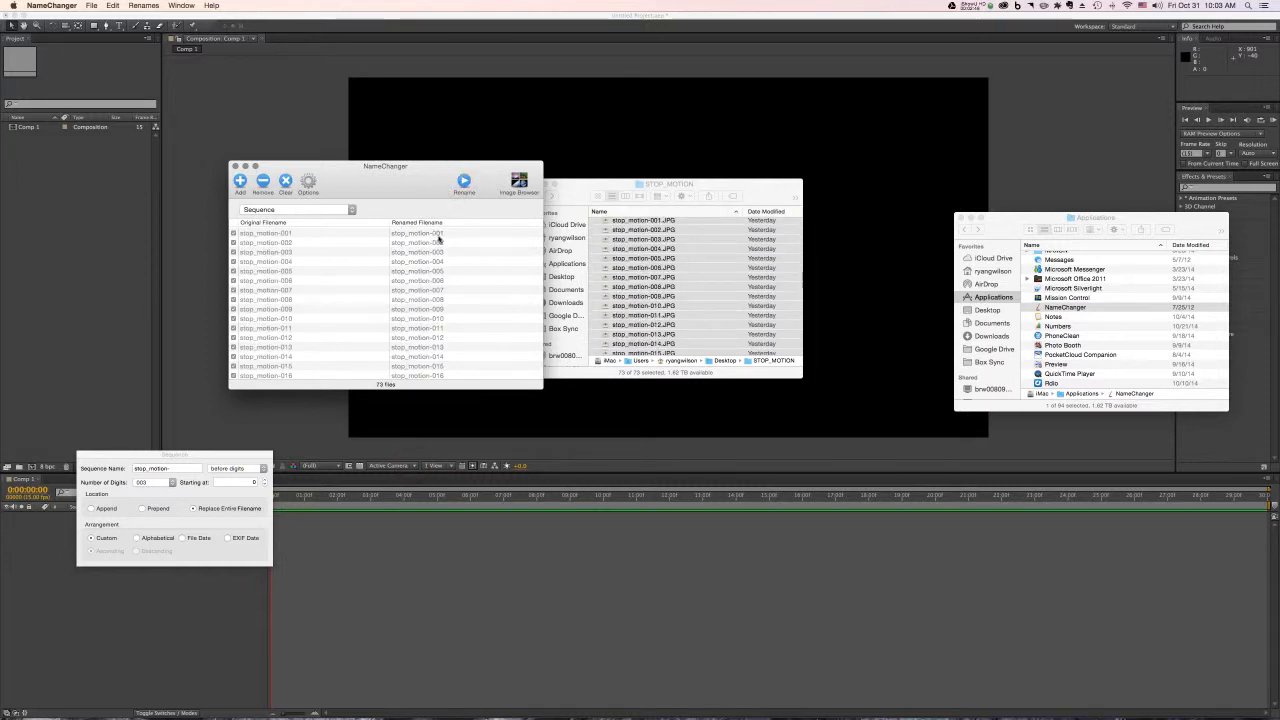
Check the sequential numbering of the renamed photos in NameChanger's list and in the STOP_MOTION folder
scroll(436, 260, "down", 15)
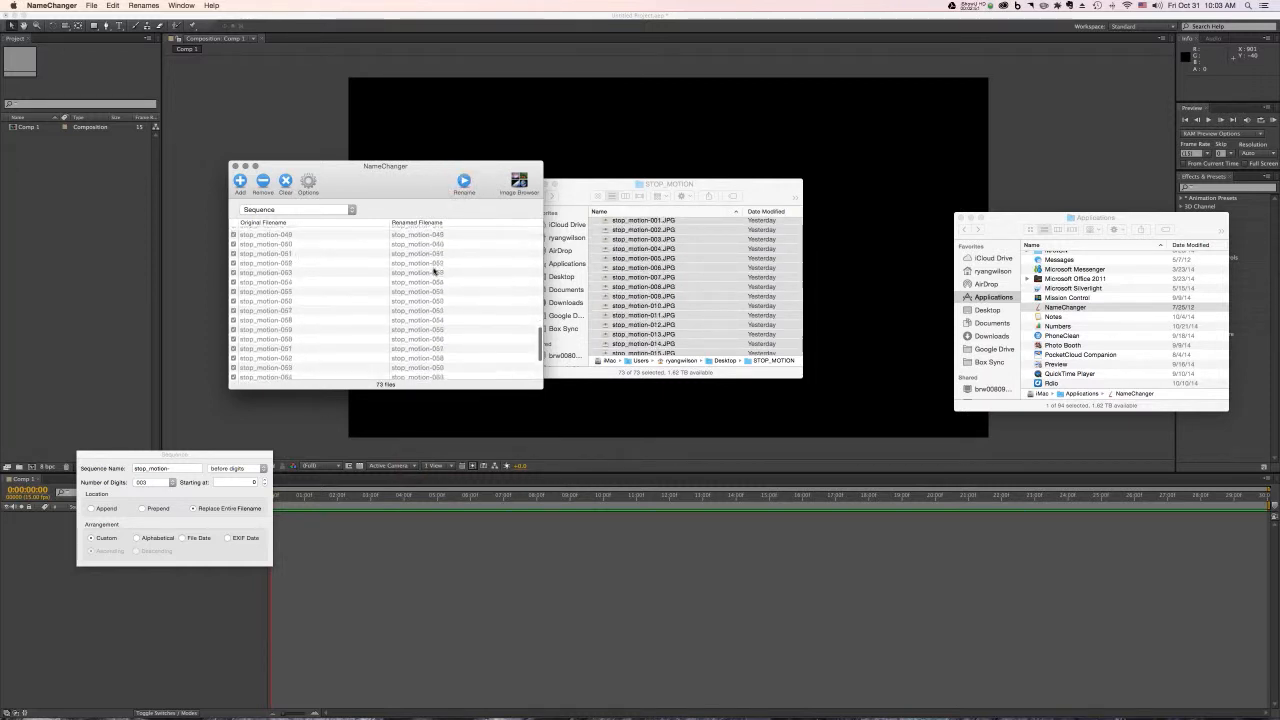
scroll(434, 268, "up", 15)
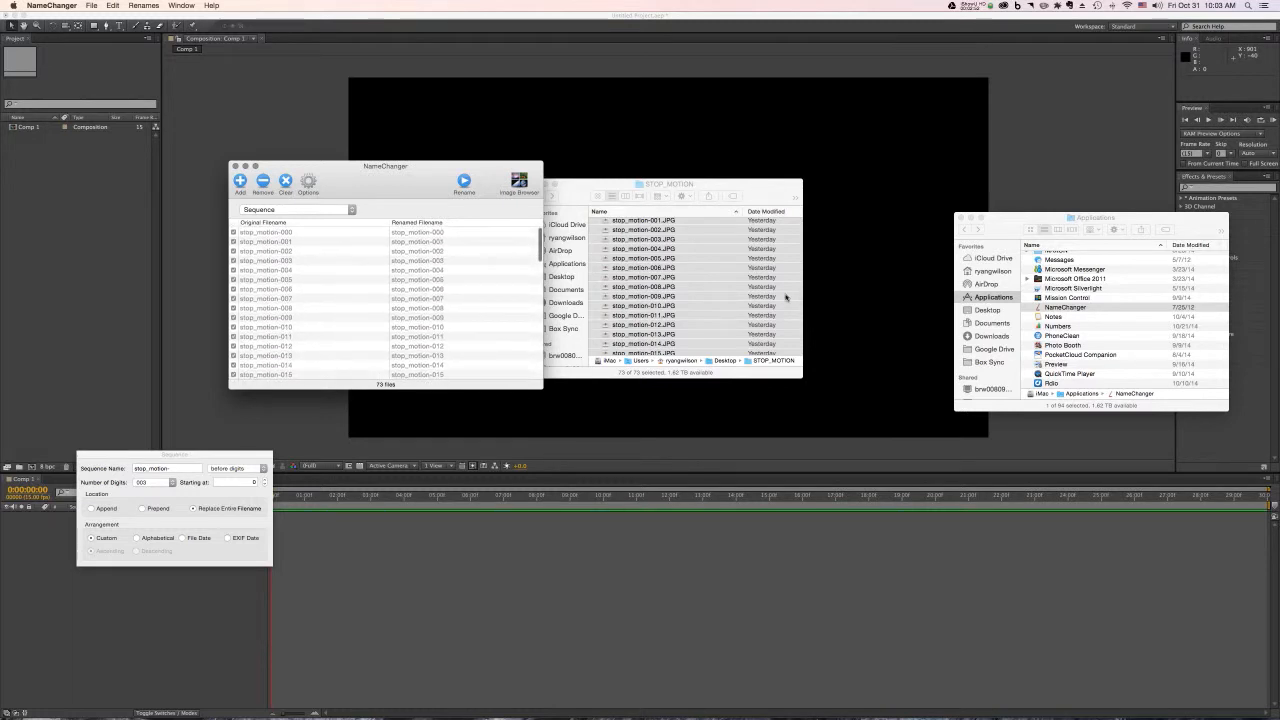
scroll(659, 330, "up", 2)
left_click(664, 252)
scroll(663, 252, "down", 10)
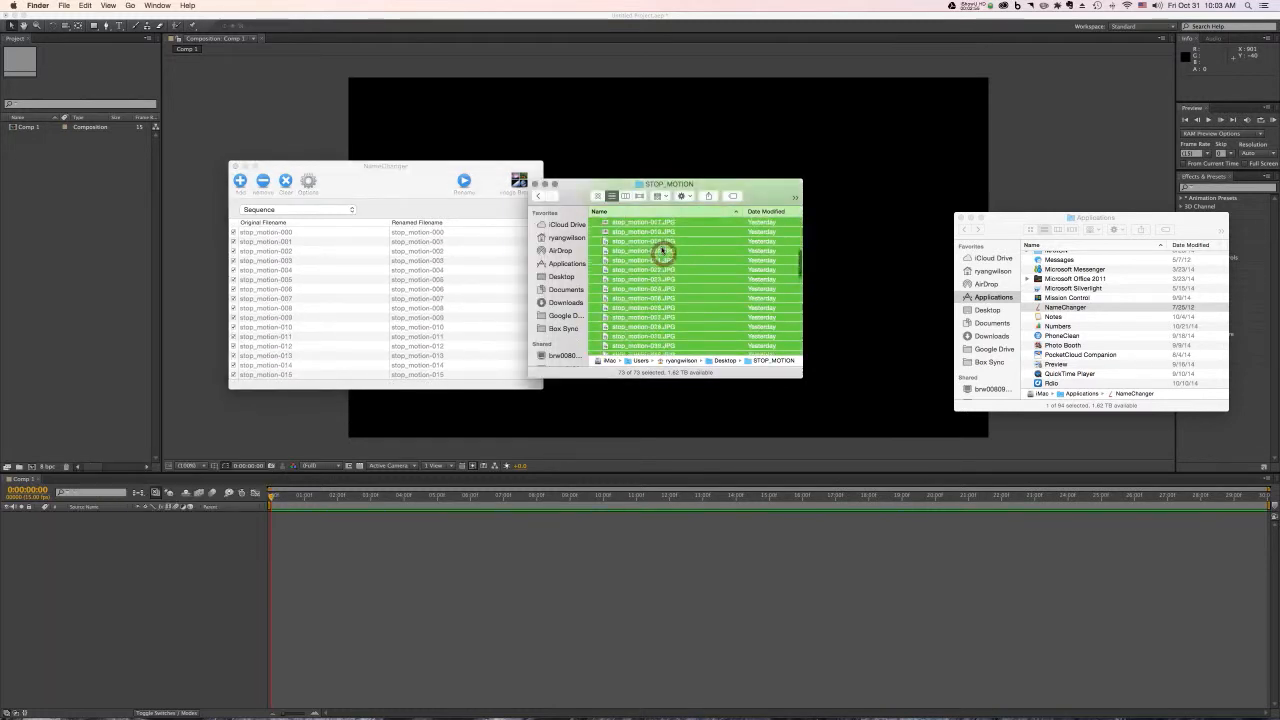
scroll(664, 252, "down", 8)
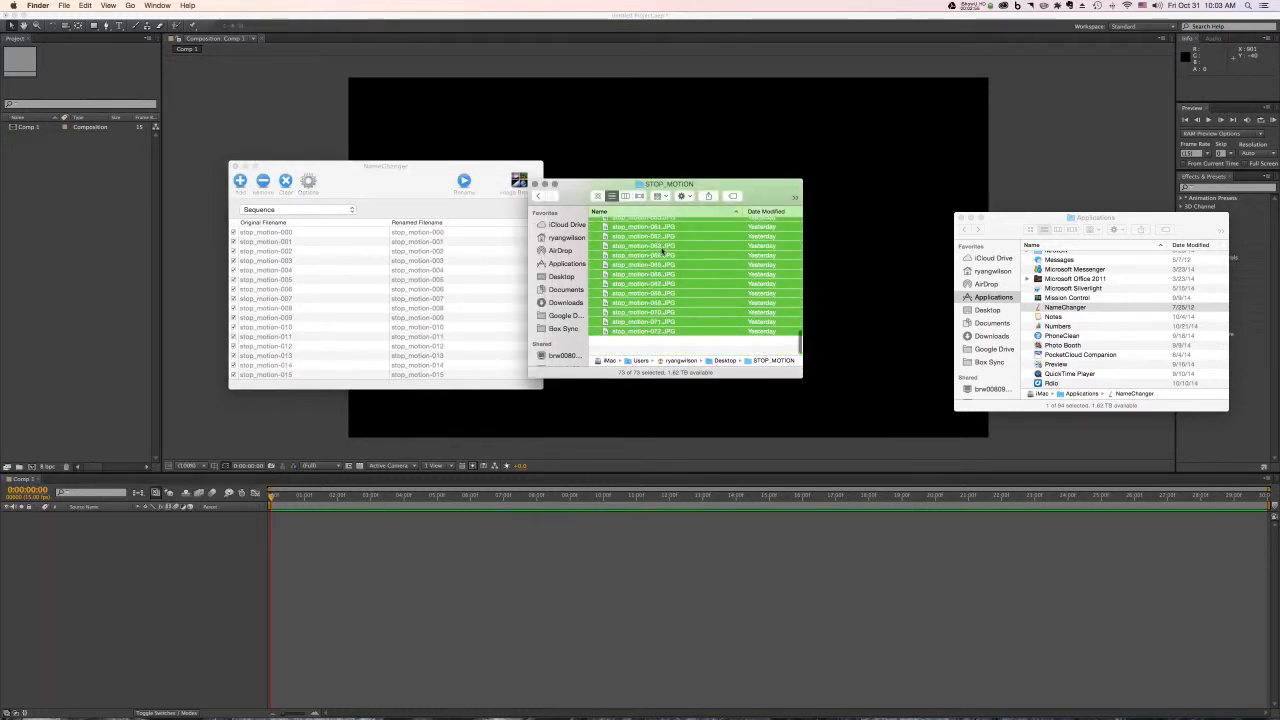
Quit NameChanger and switch to the After Effects project
left_click(386, 181)
left_click(101, 457)
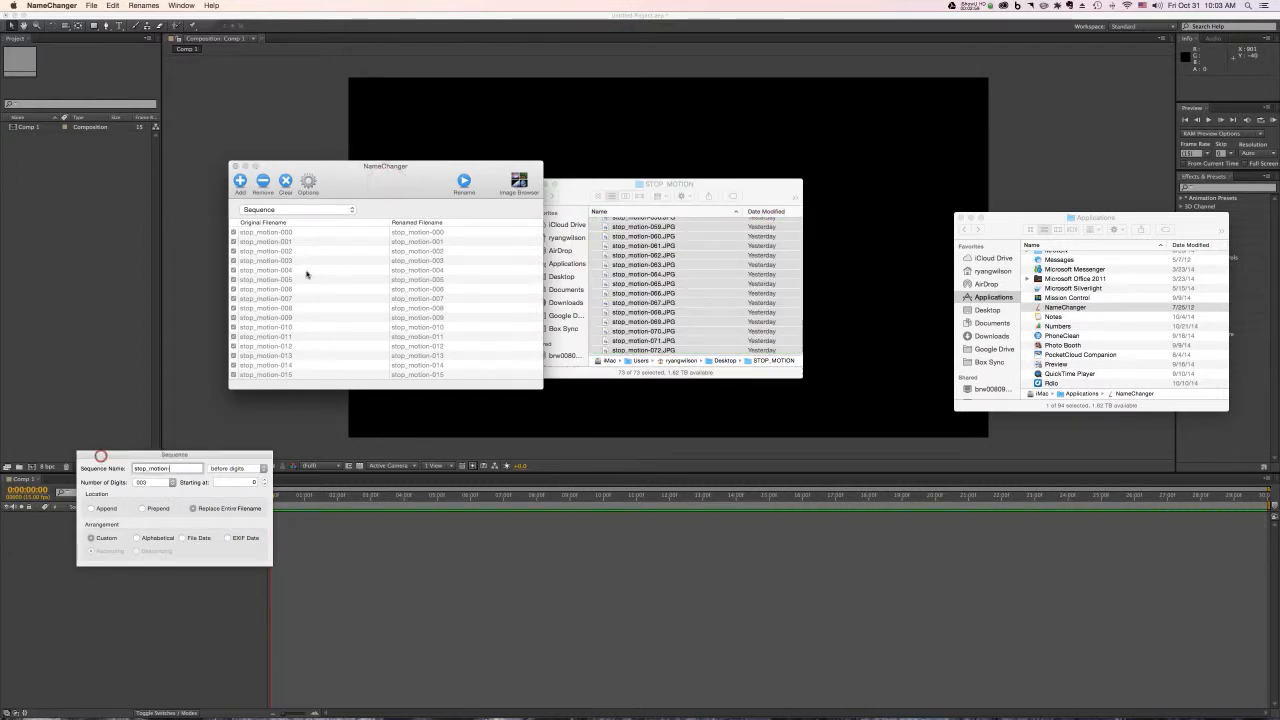
key("super+q")
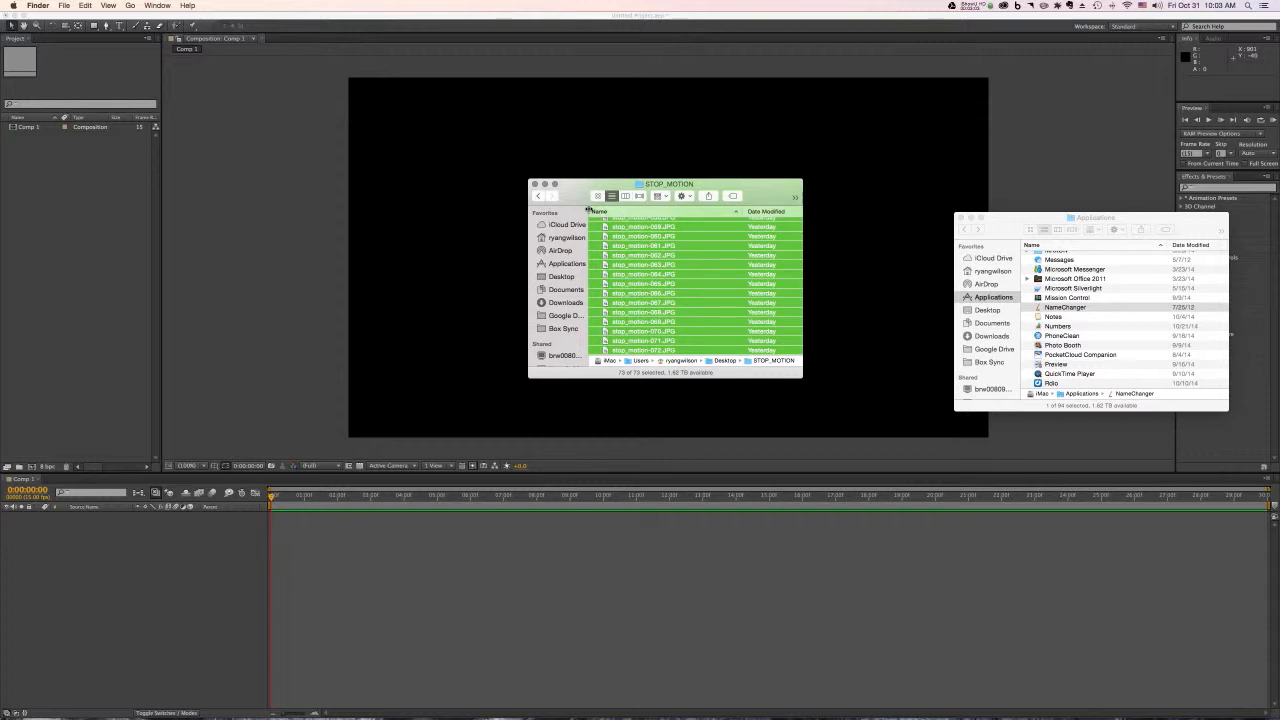
left_click(197, 268)
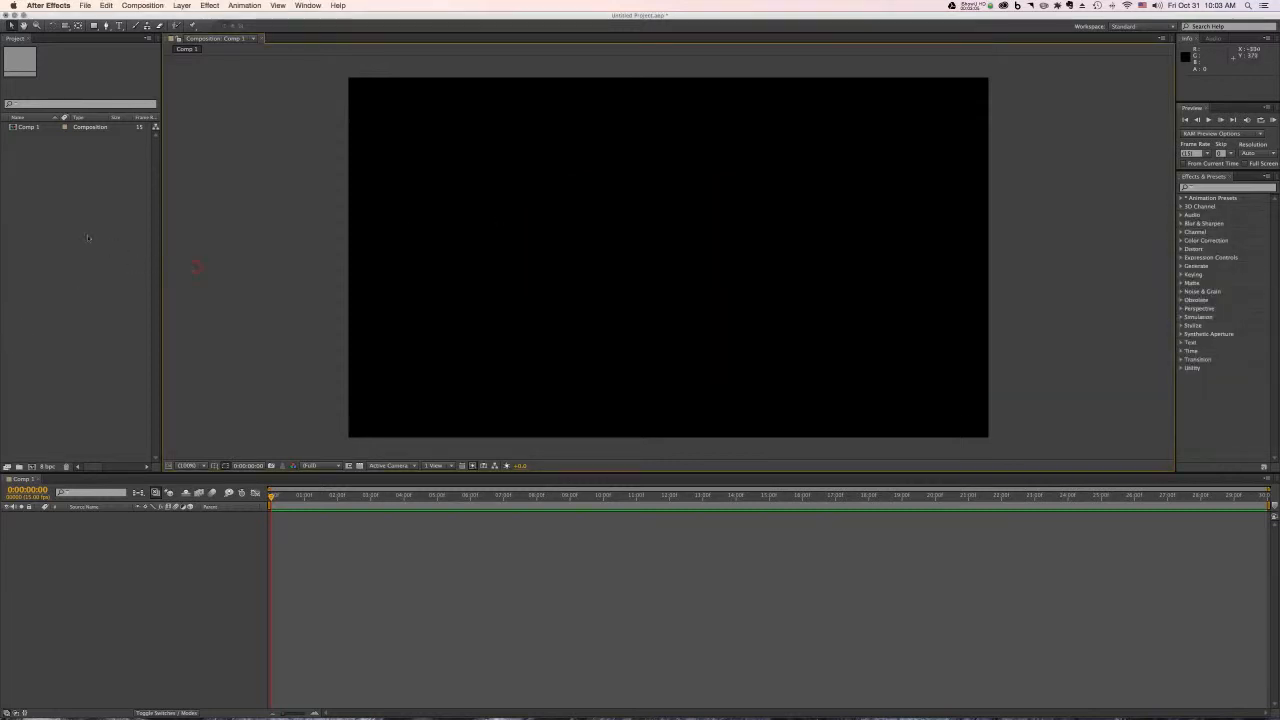
left_click(86, 248)
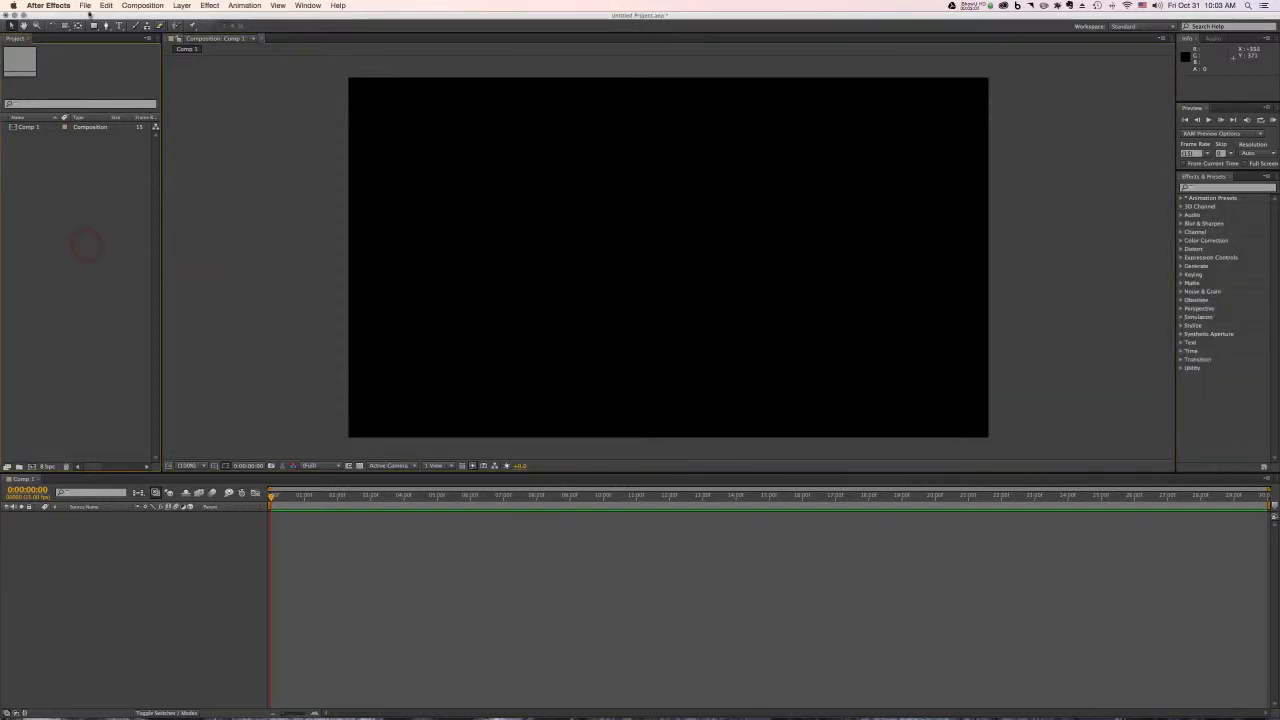
Bring all the renamed photos from the STOP_MOTION folder in Finder into the After Effects project as individual files
key("super+Tab")
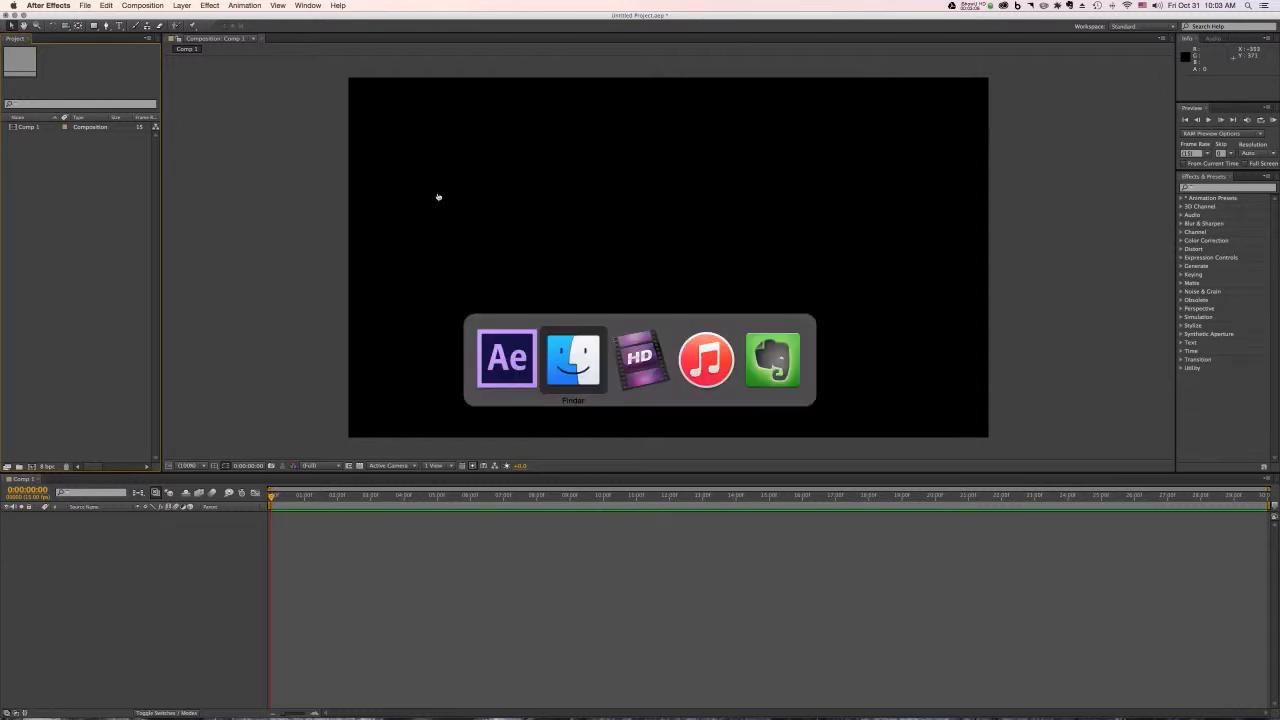
key("super+Tab")
key("super+shift+Tab")
scroll(638, 238, "up", 15)
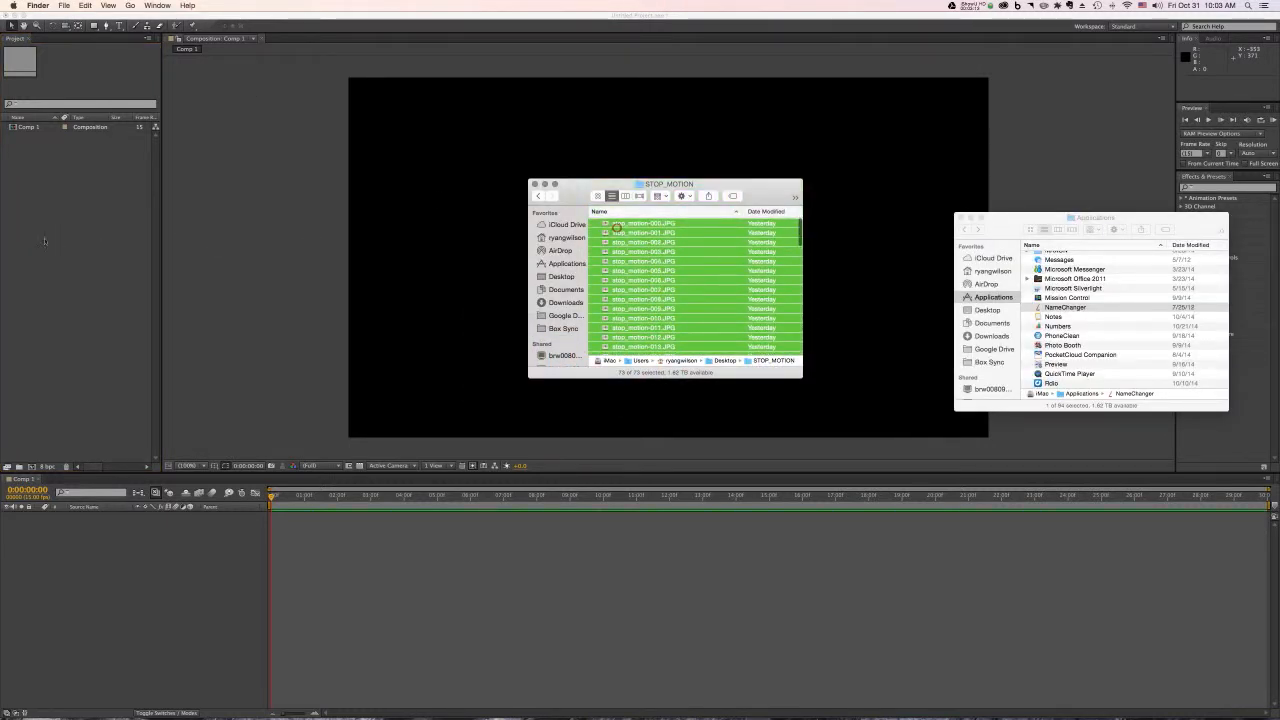
left_click_drag(619, 232, 59, 225)
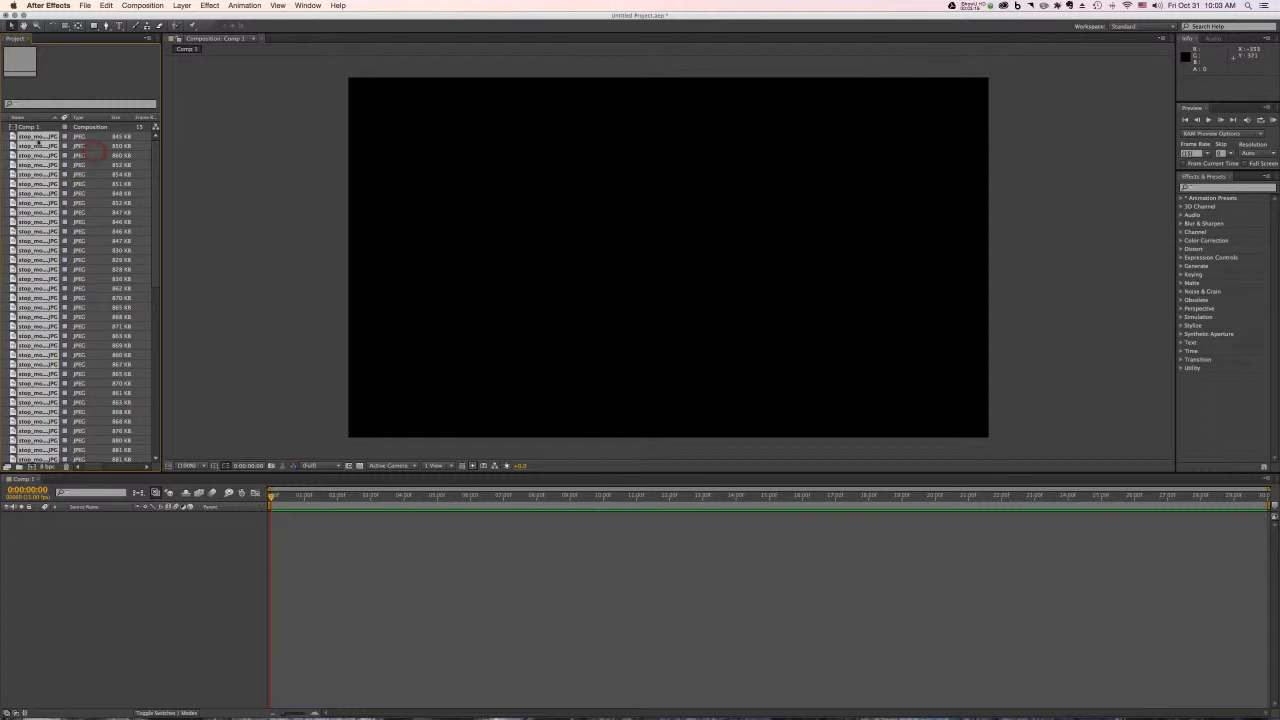
Add stop_motion-000.JPG to Comp 1 trimmed to 5 frames, and place stop_motion-001.JPG directly after it
left_click(18, 138)
left_click_drag(18, 138, 265, 378)
mouse_move(340, 517)
left_mouse_down()
mouse_move(336, 505)
mouse_move(362, 515)
left_mouse_up()
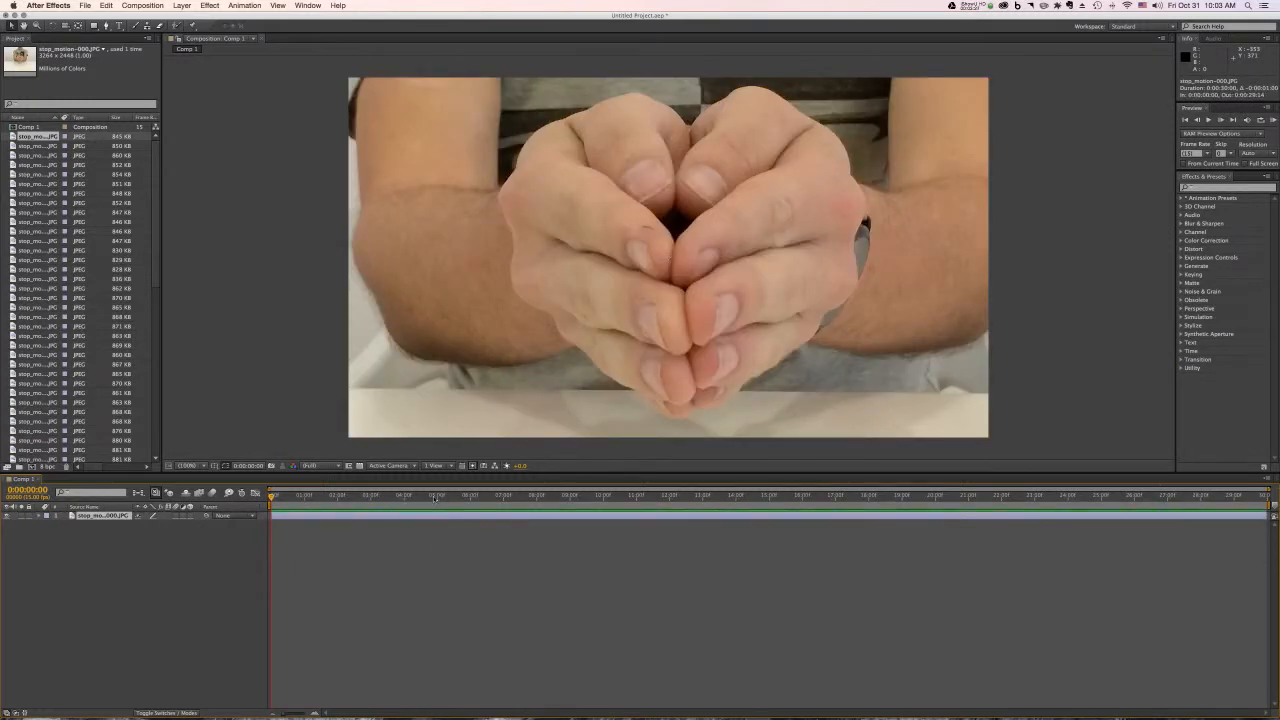
left_click(939, 496)
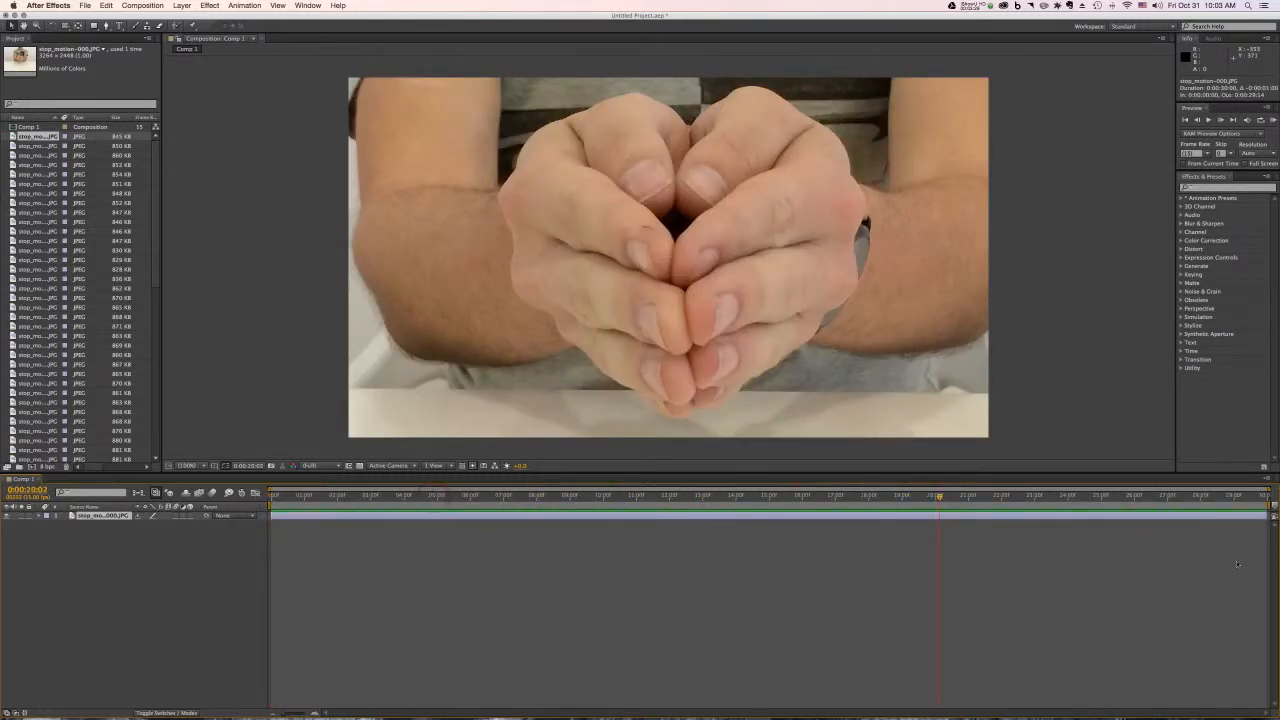
left_click_drag(1266, 517, 279, 529)
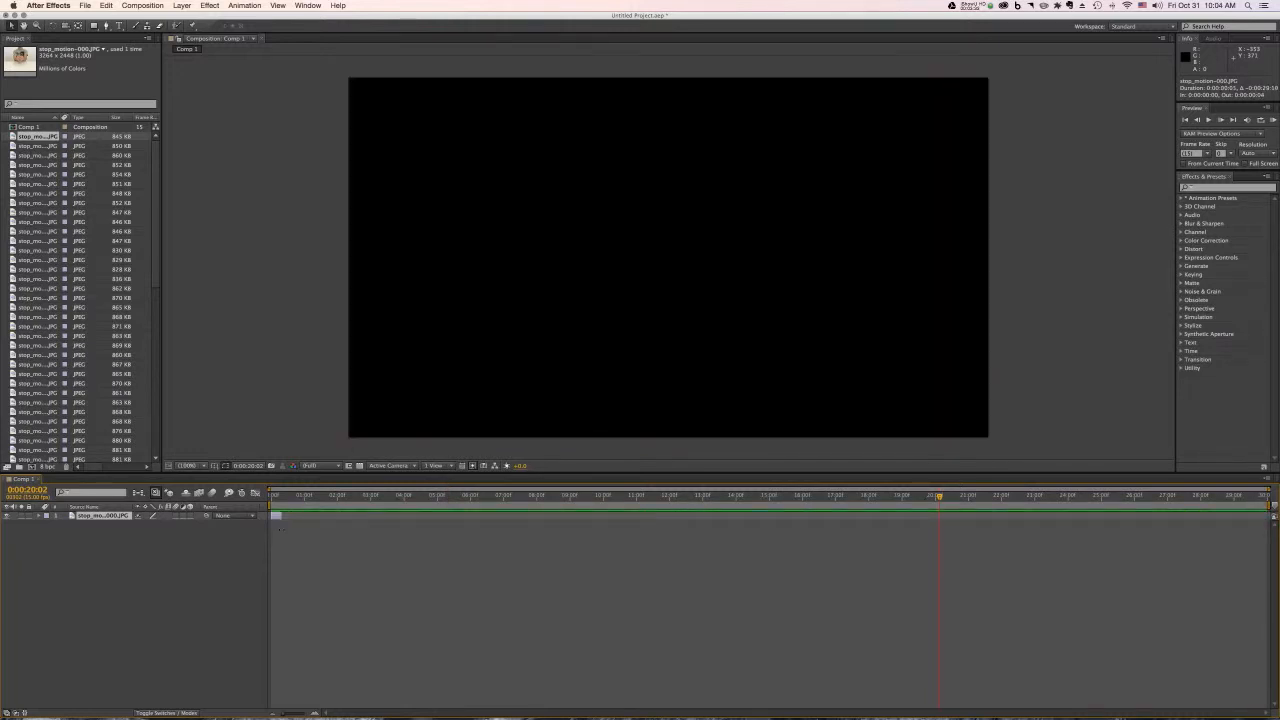
left_click_drag(37, 145, 318, 527)
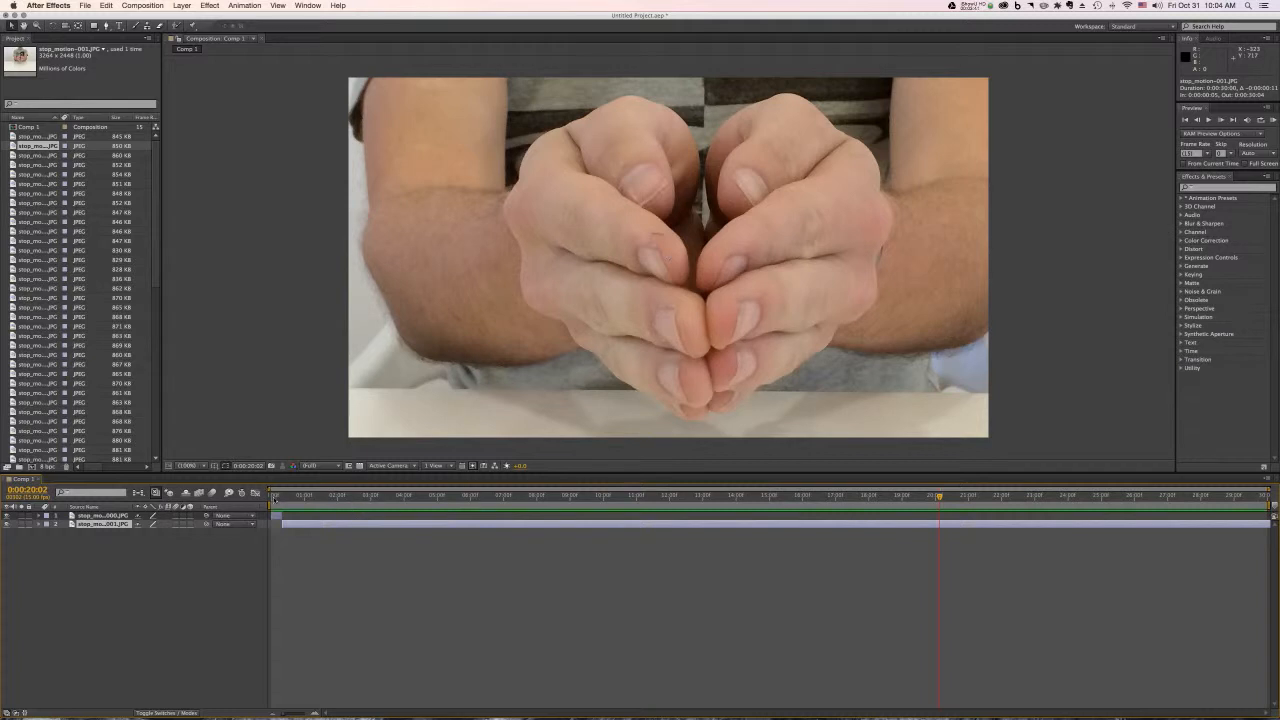
mouse_move(273, 498)
left_mouse_down()
mouse_move(291, 499)
mouse_move(275, 497)
left_mouse_up()
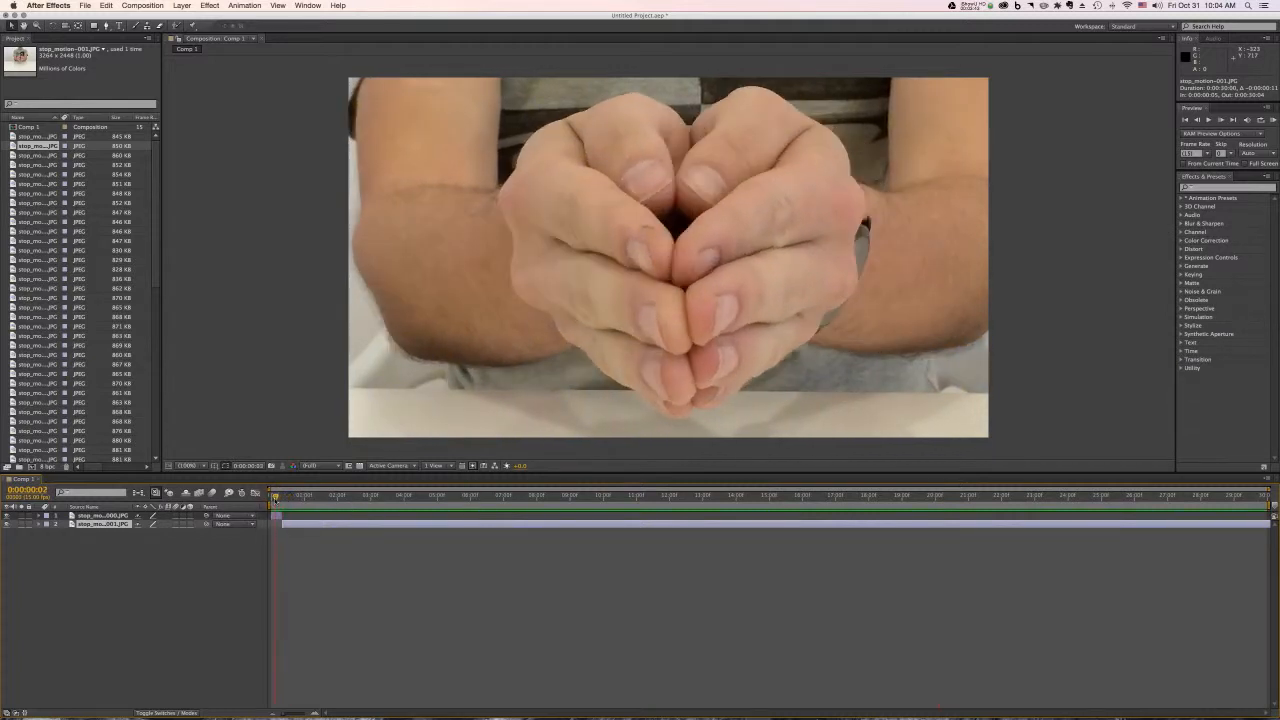
Undo the layer placement and trimming in Comp 1 and the import of the individual photos
key("super+z")
key("super+z")
key("super+z")
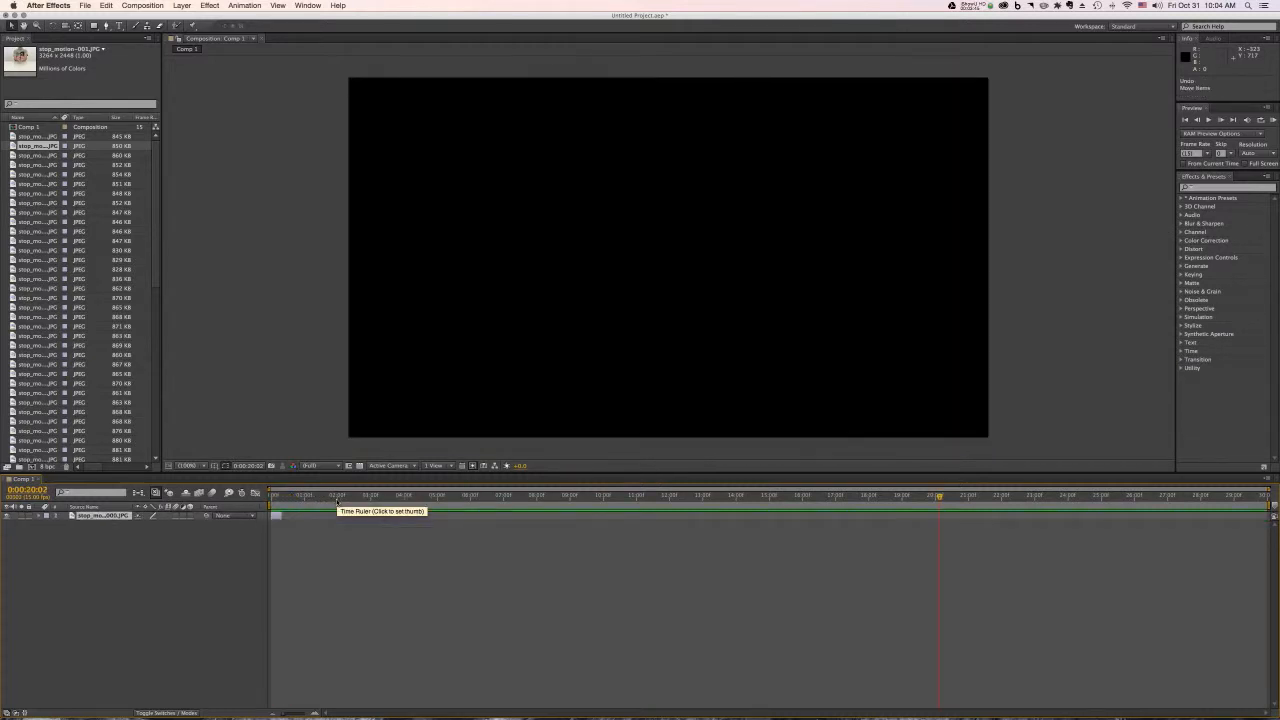
key("super+z")
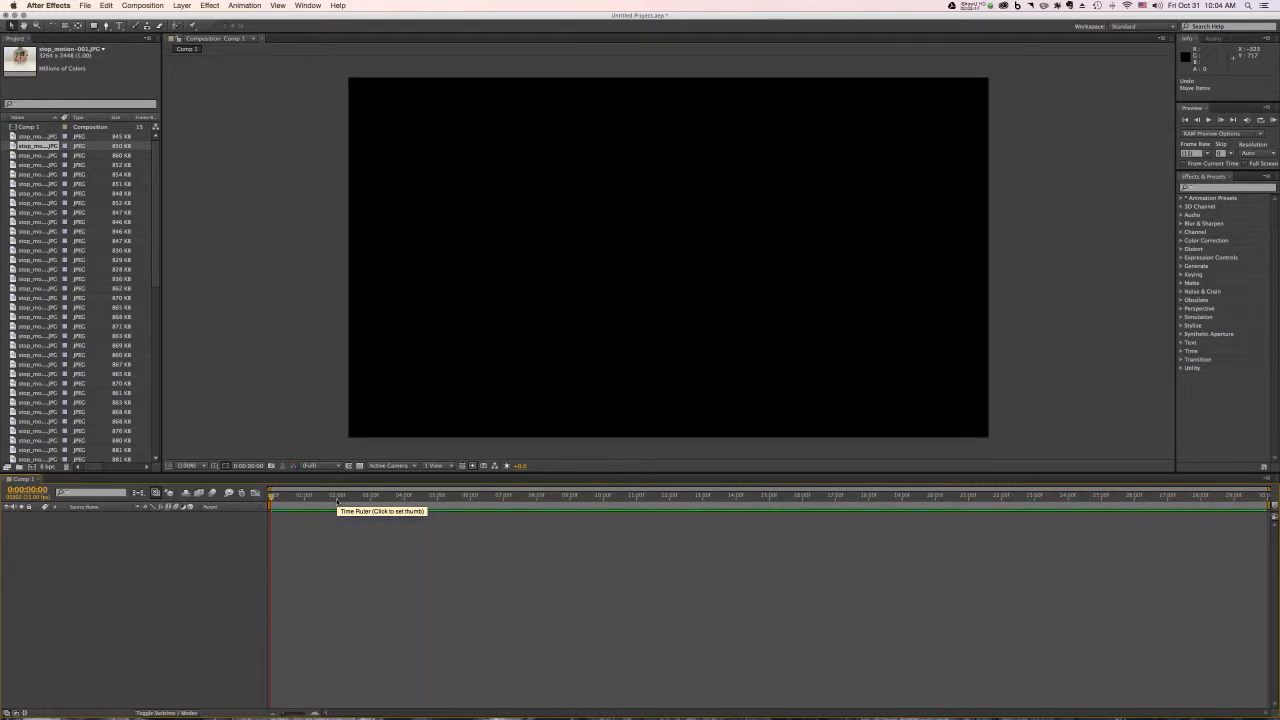
key("super+z")
Import the photos from the STOP_MOTION folder, starting at stop_motion-000.JPG, as a single JPEG sequence
left_click(77, 183)
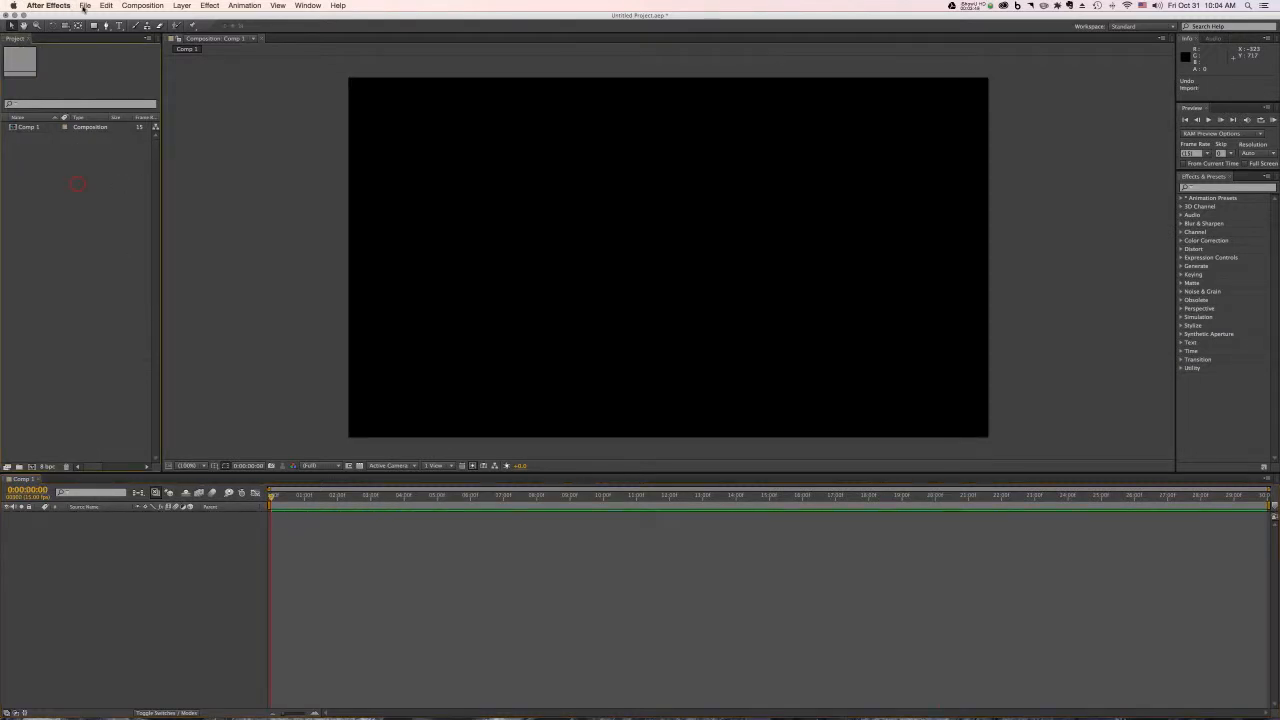
left_click(85, 6)
mouse_move(116, 125)
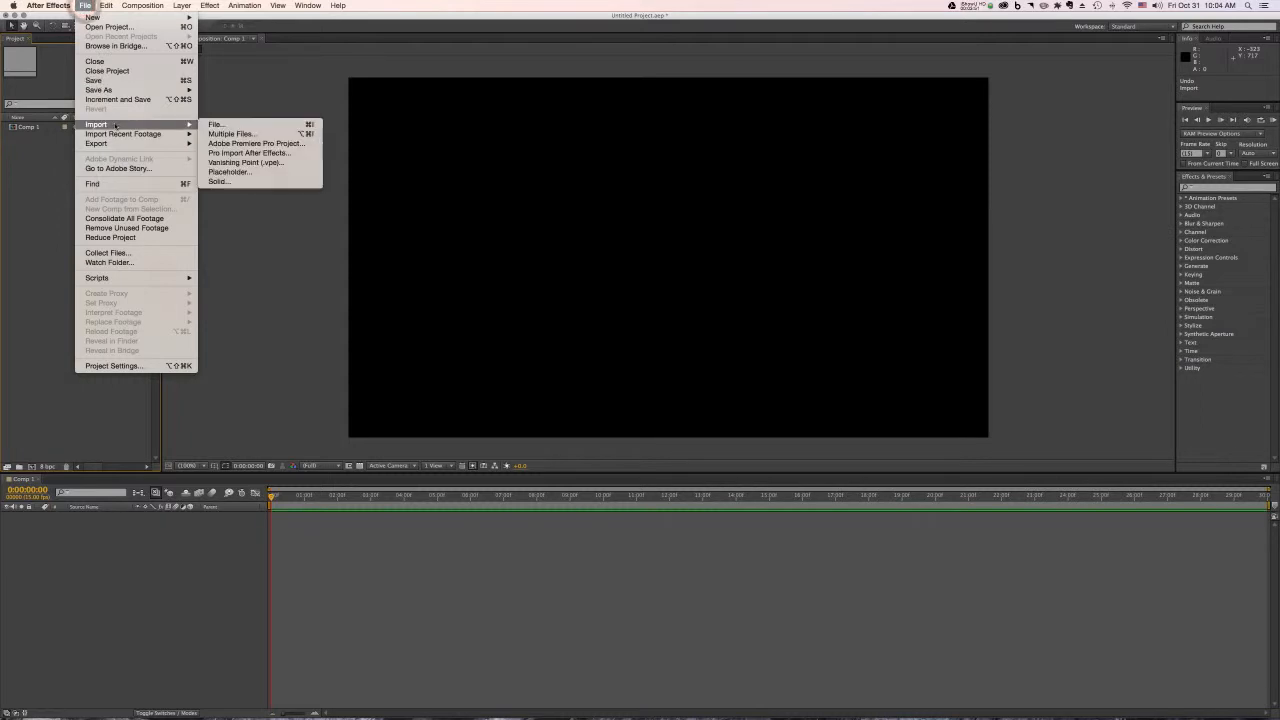
left_click(228, 123)
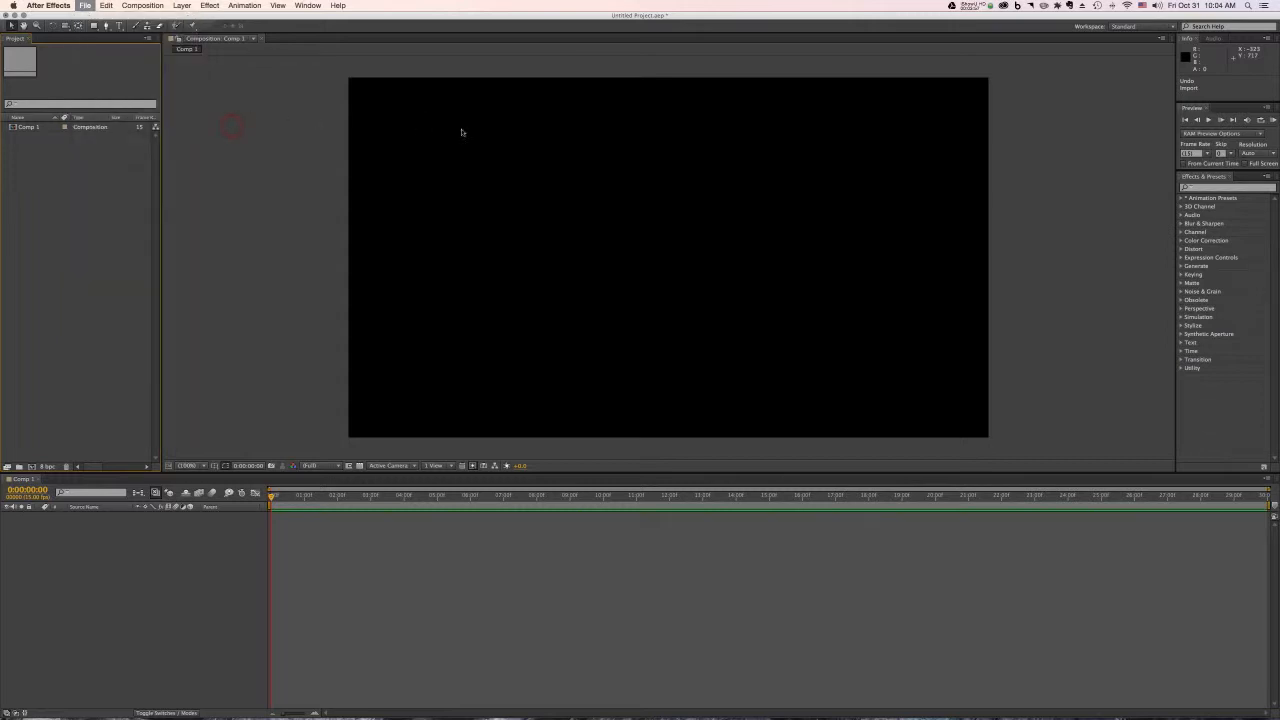
scroll(602, 165, "up", 1)
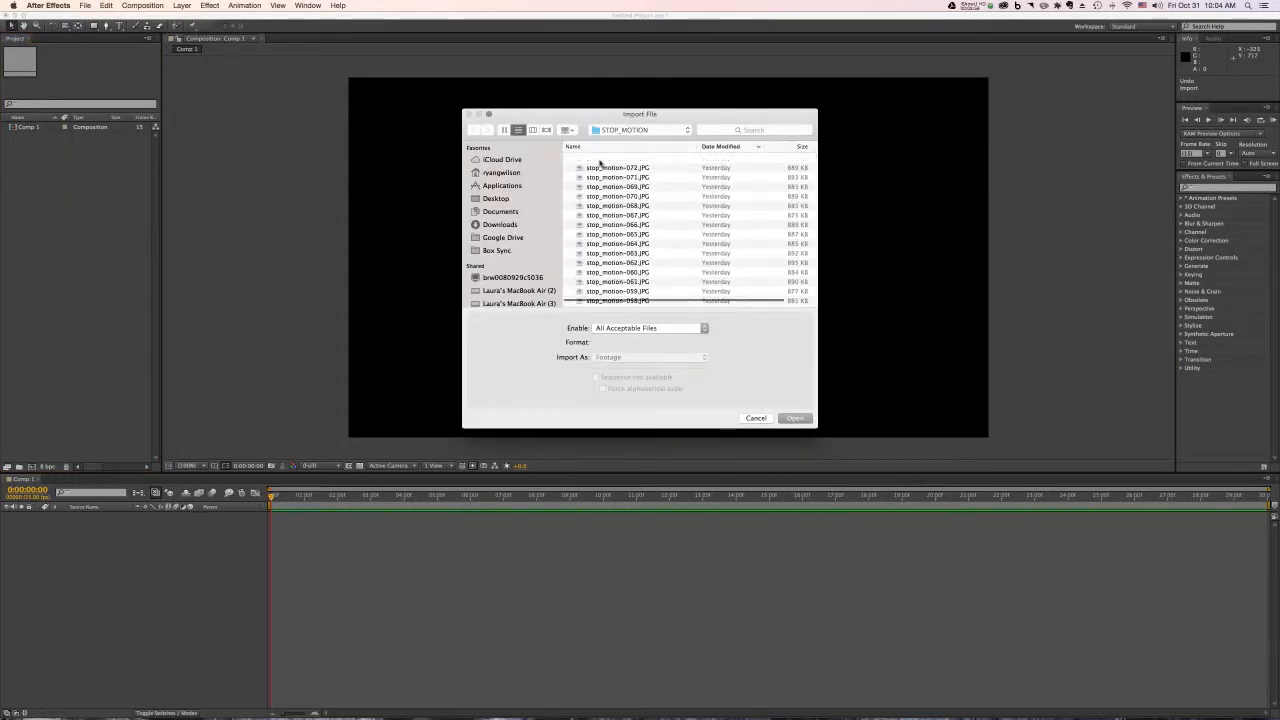
left_click(577, 146)
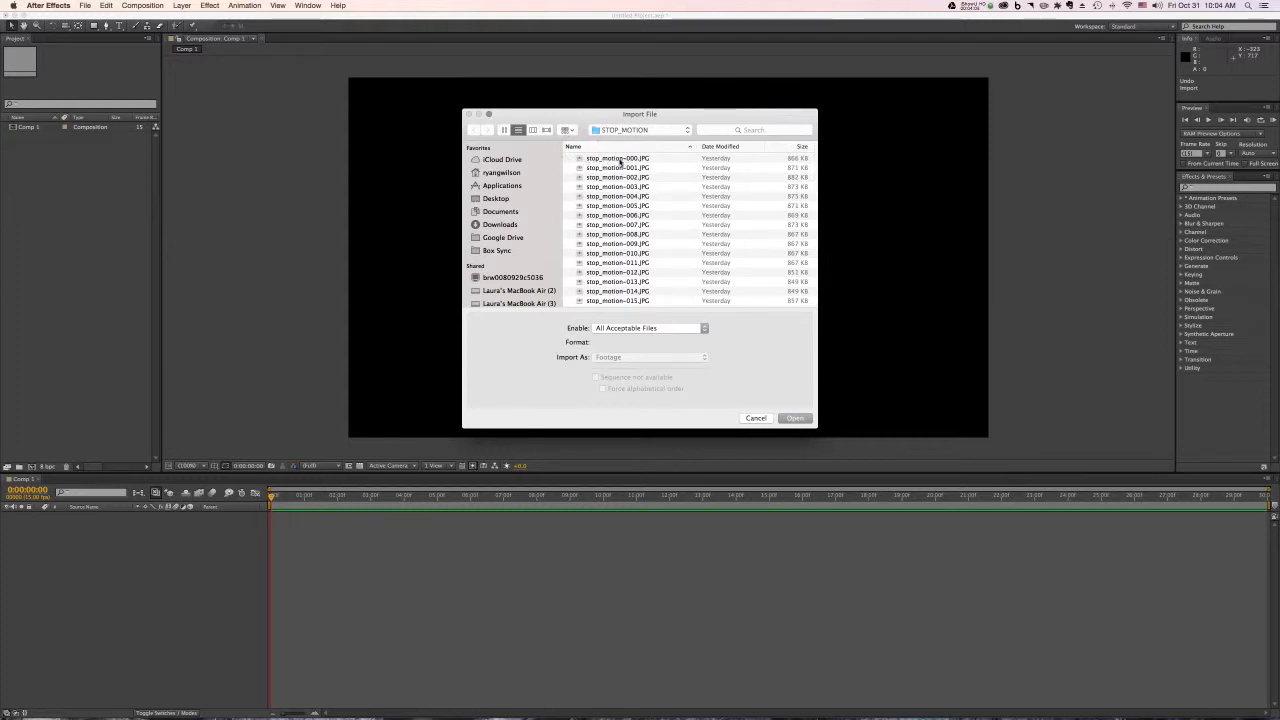
left_click(620, 160)
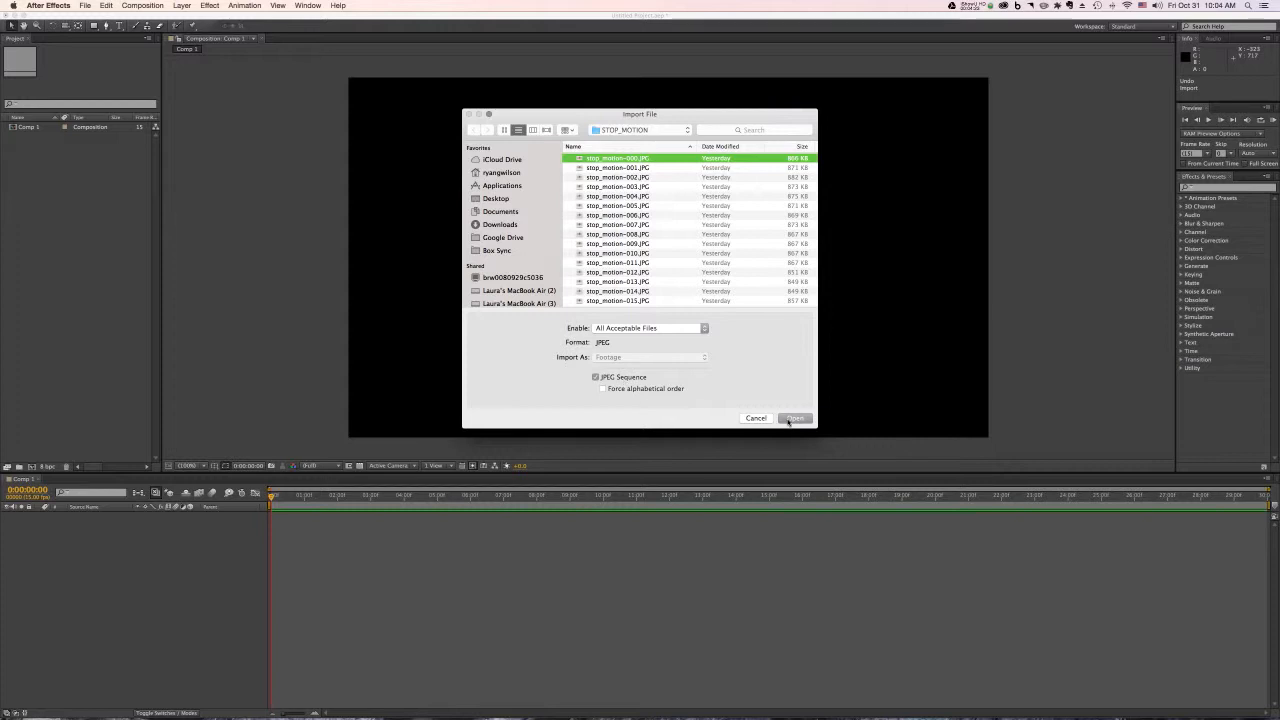
left_click(789, 419)
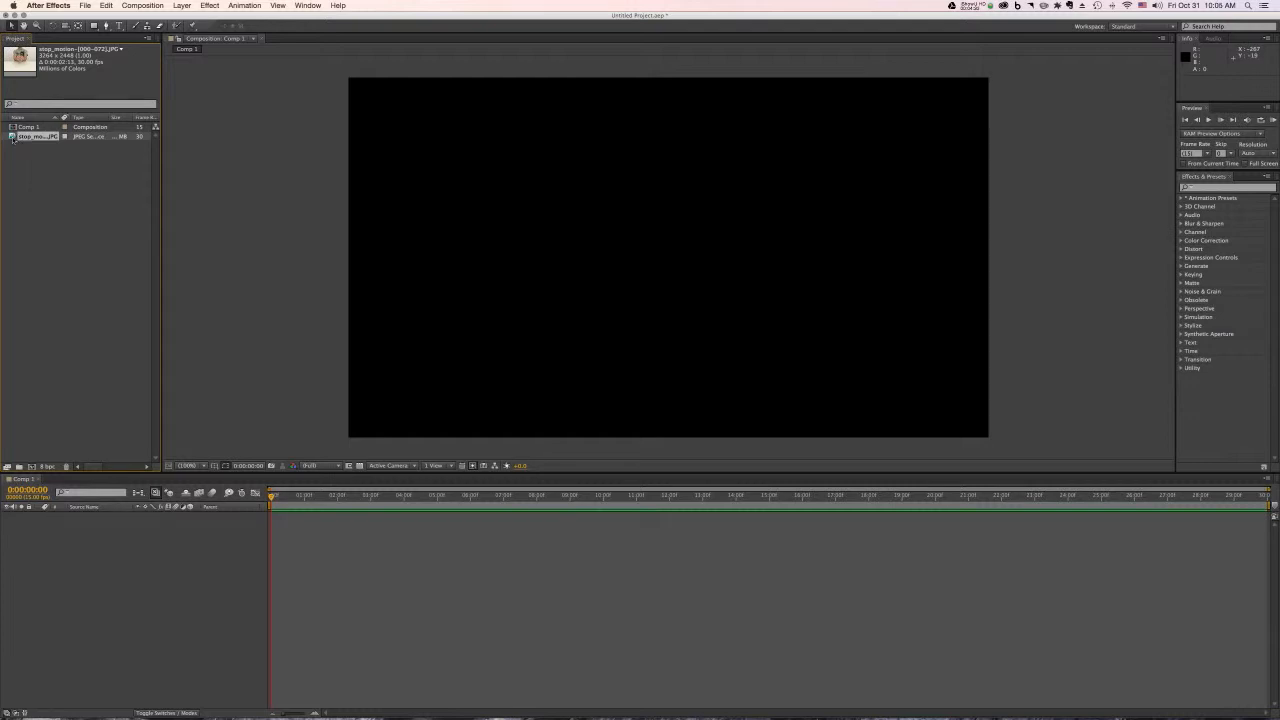
Try the image sequence as a layer at the start of Comp 1, and undo its placement
left_click_drag(13, 138, 352, 510)
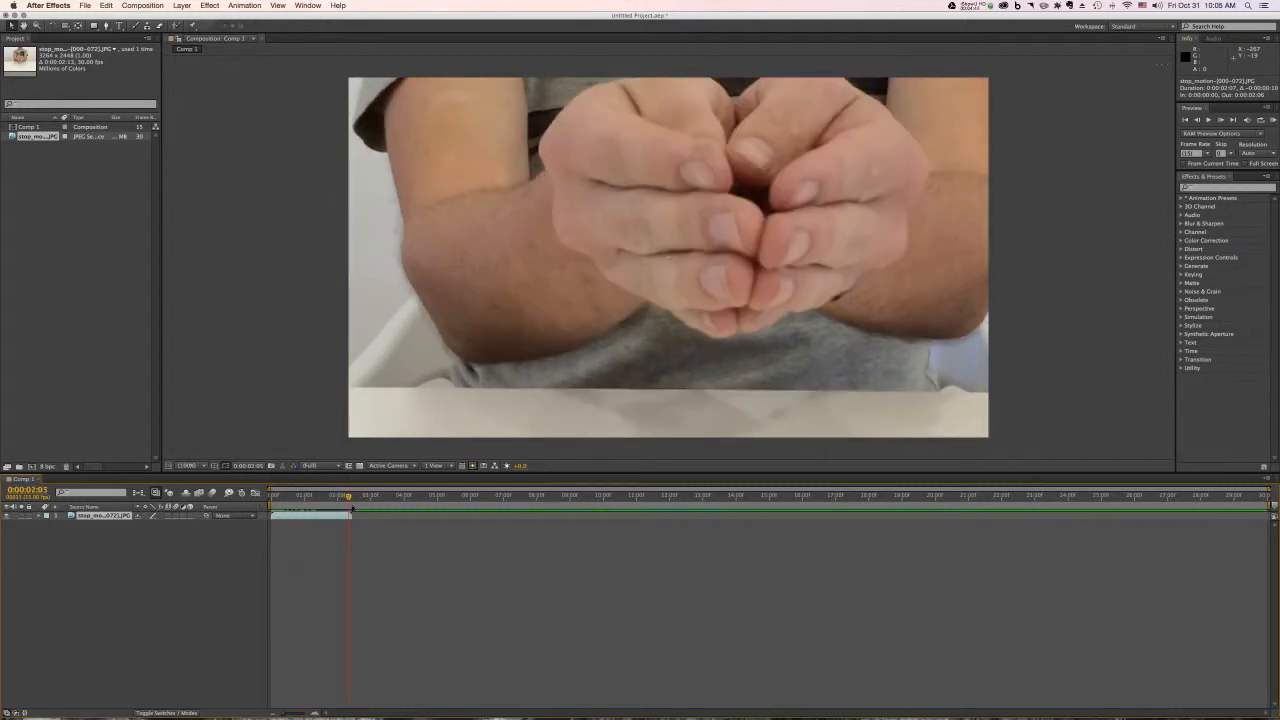
key("super+z")
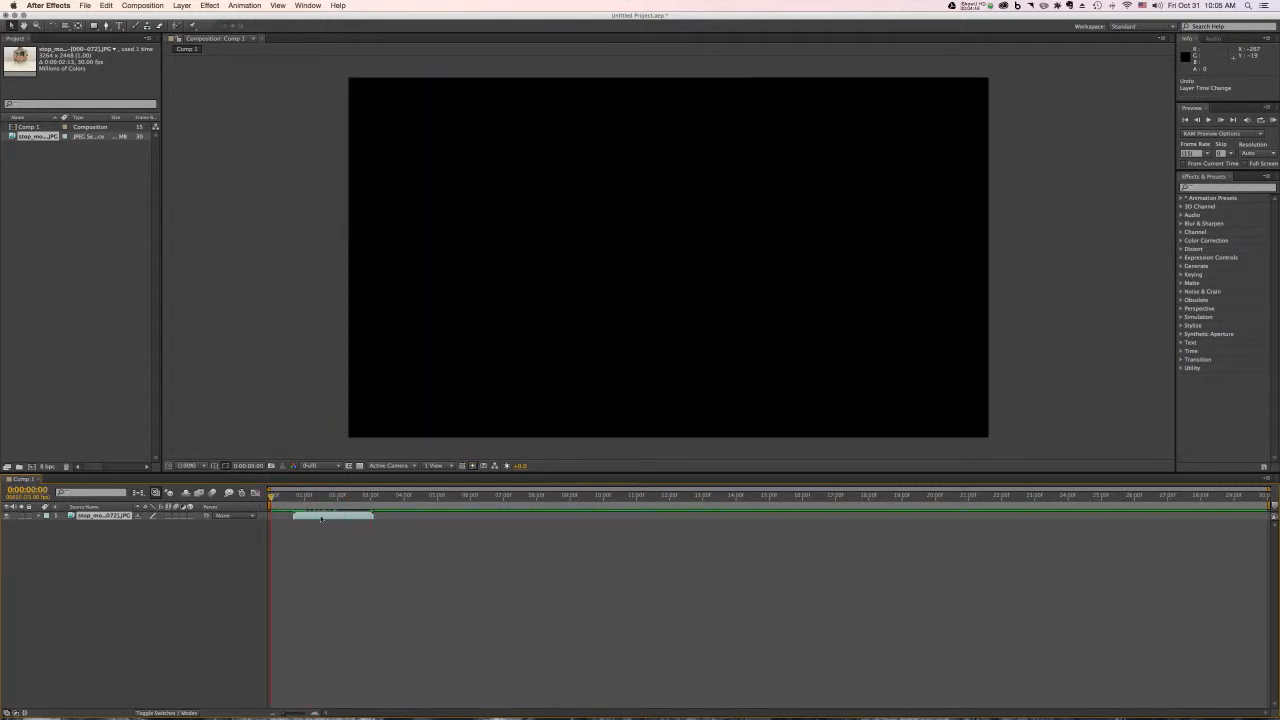
key("super+z")
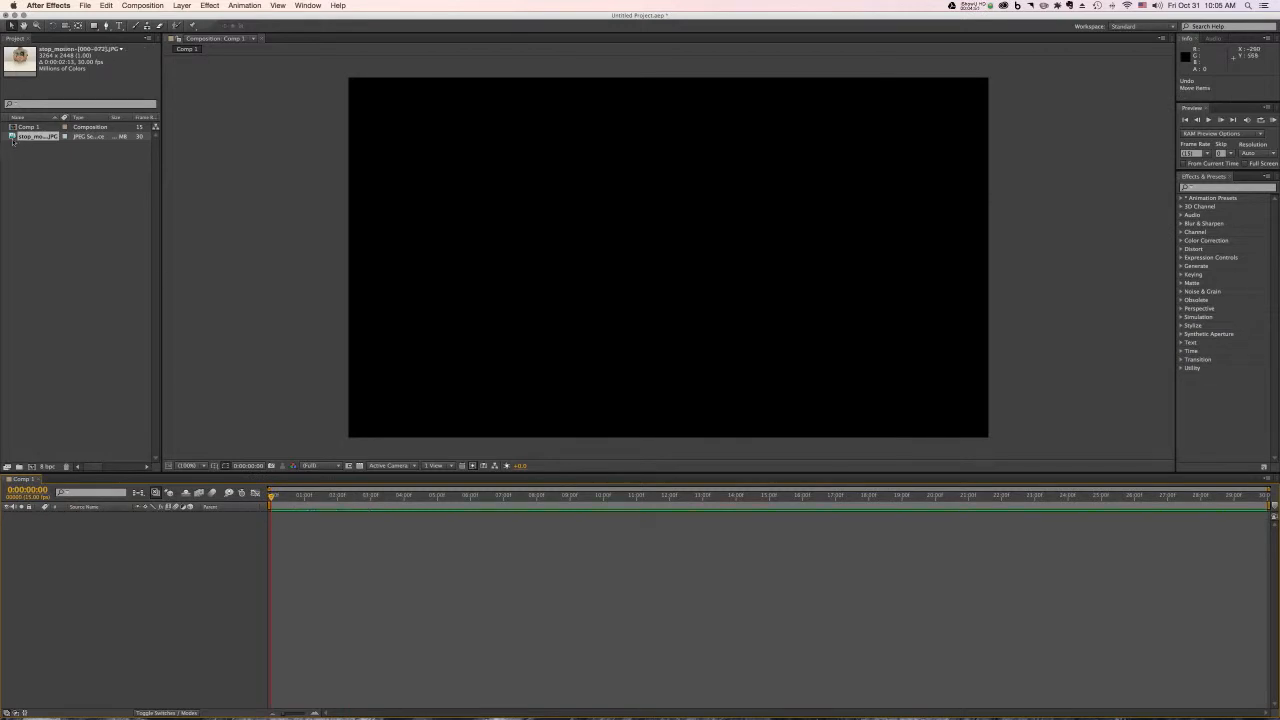
Enlarge the project item list and compare the frame rates of Comp 1 and the image sequence
left_click(15, 140)
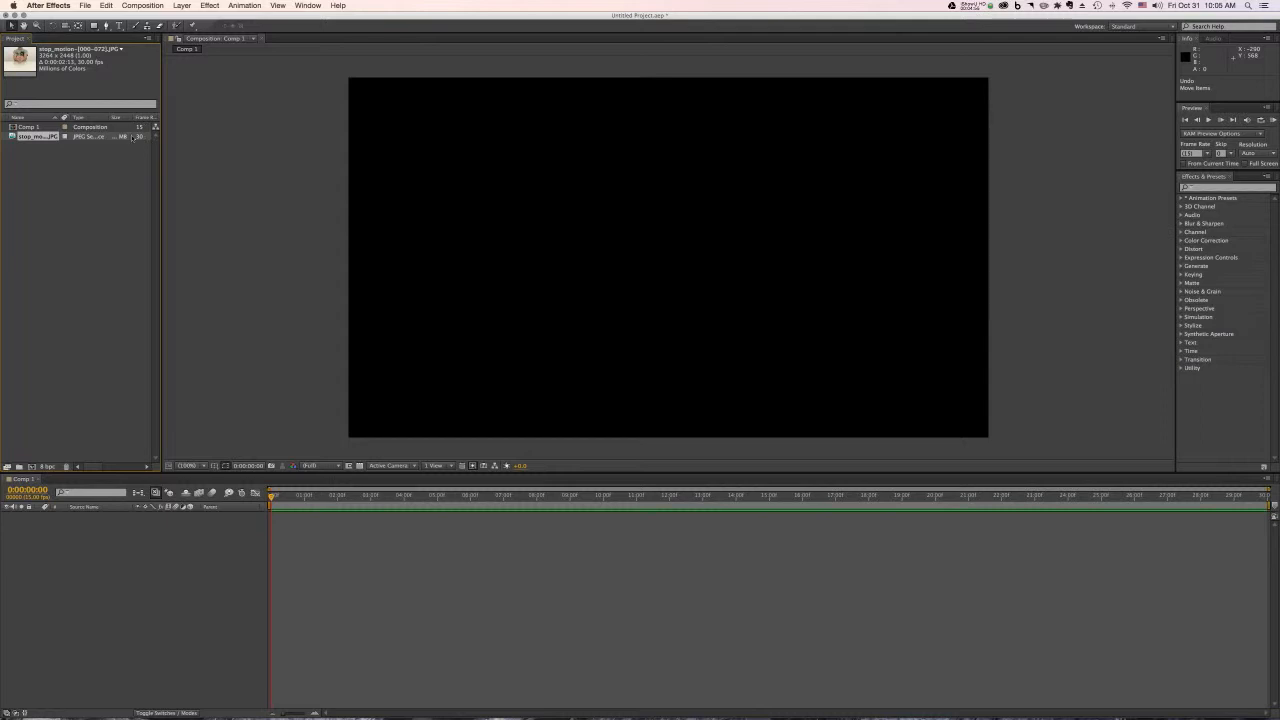
left_click(114, 201)
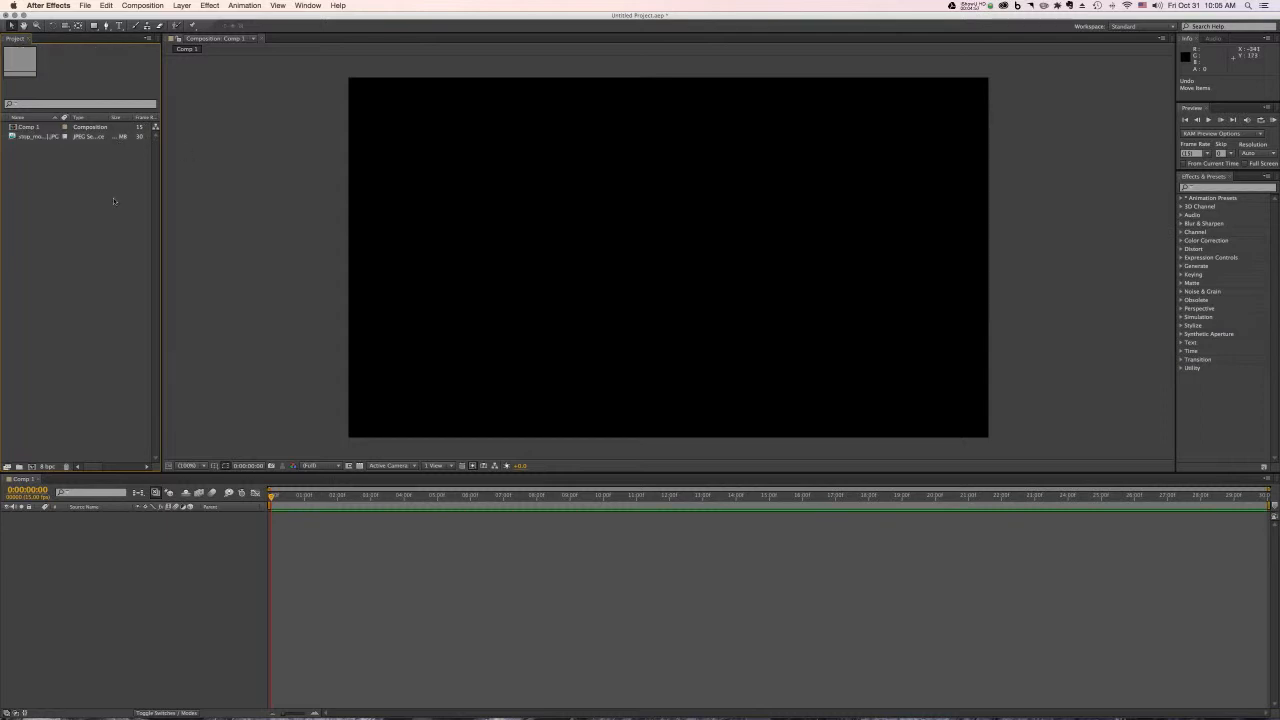
key("grave")
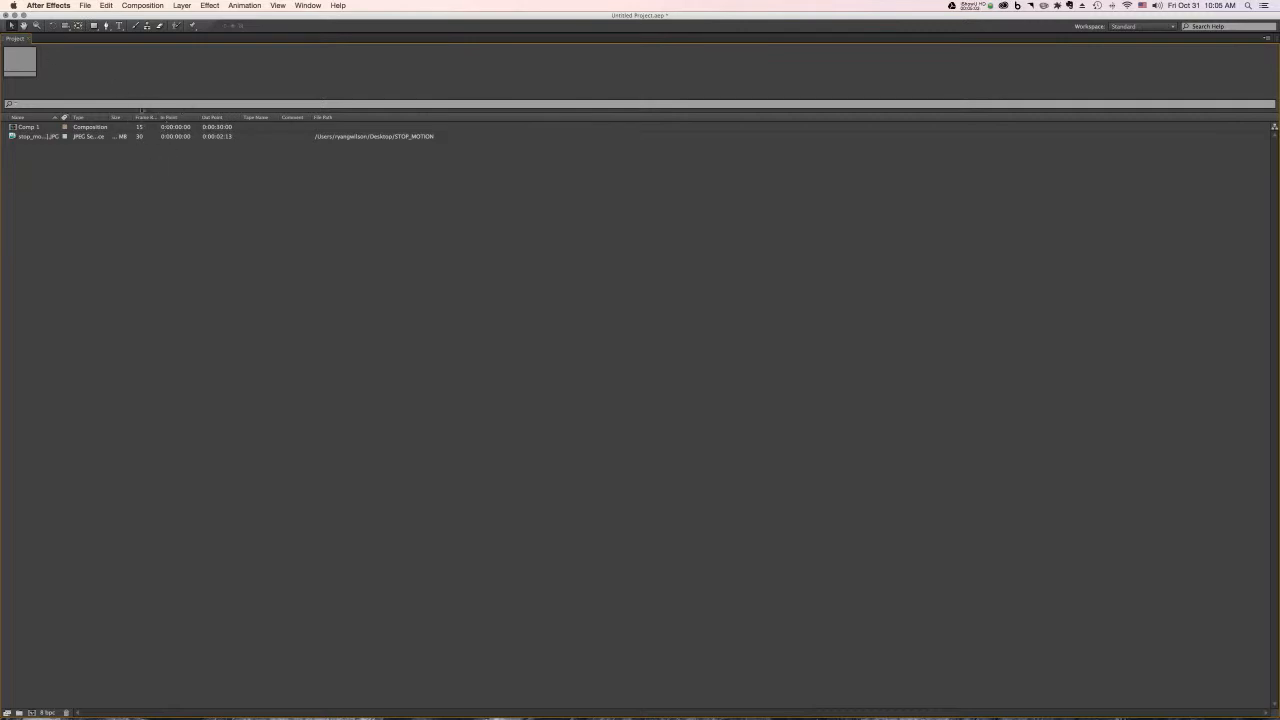
left_click(28, 127)
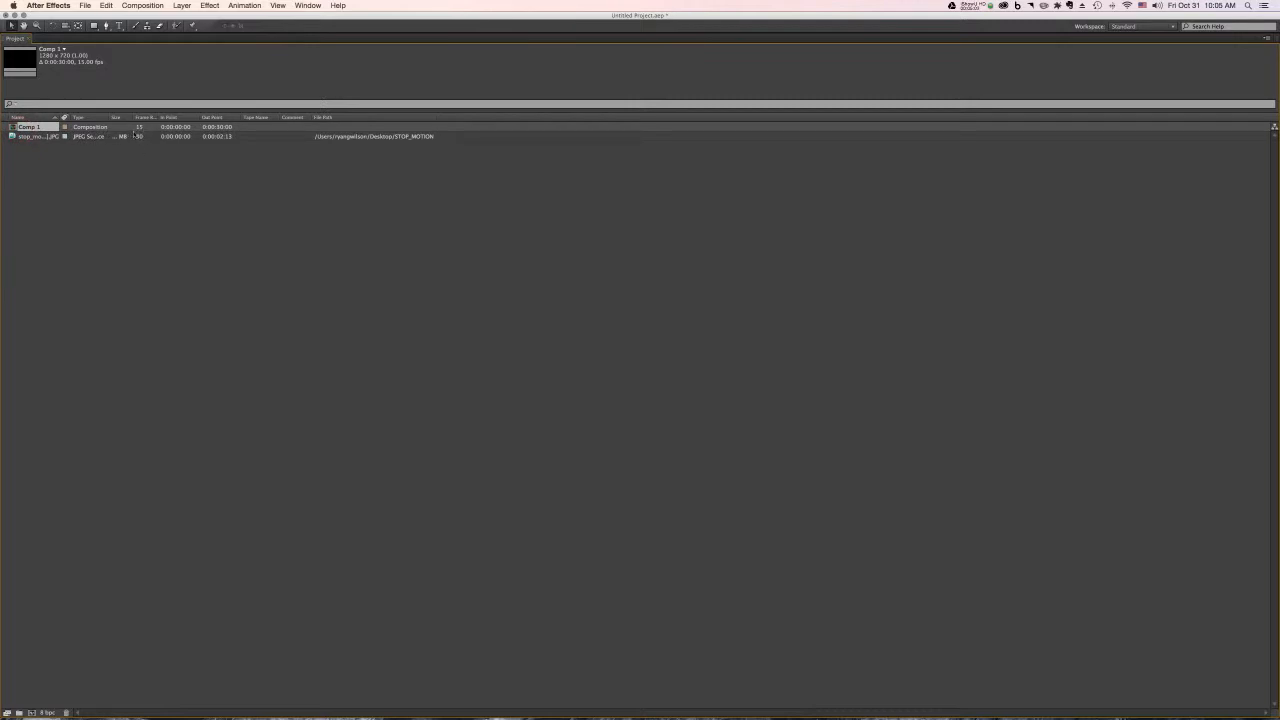
left_click(38, 137)
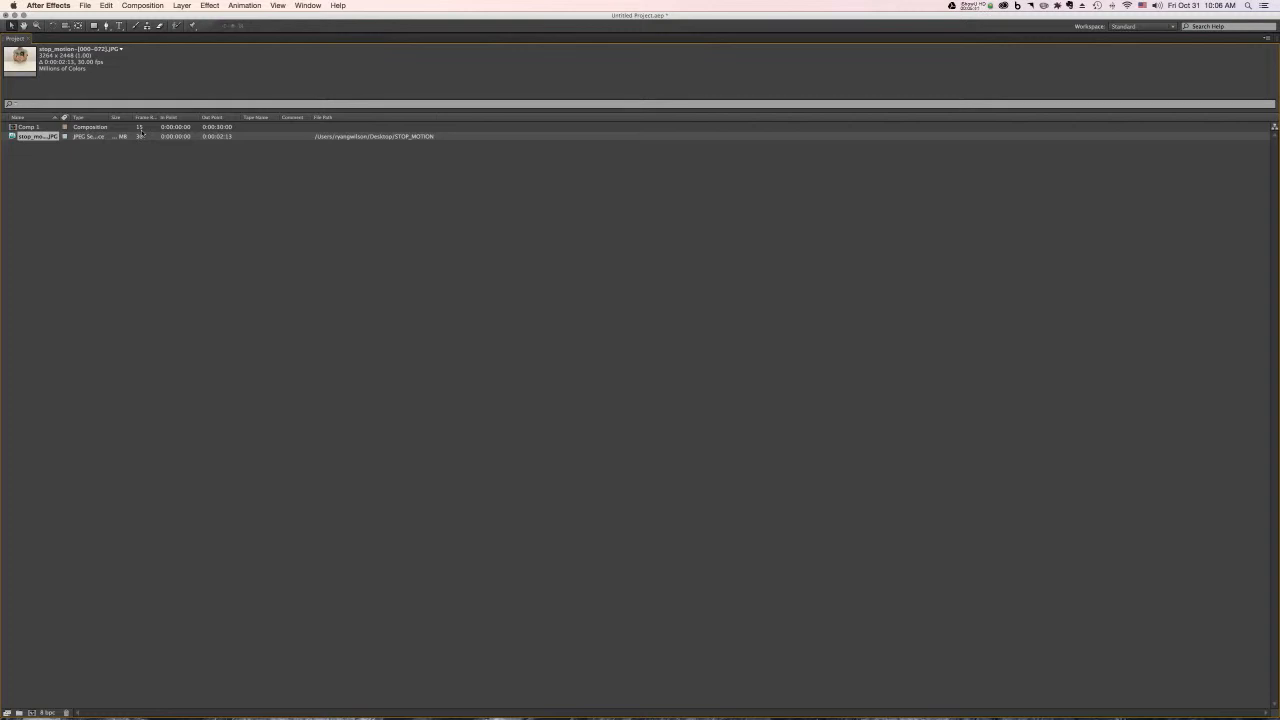
double_click(107, 128)
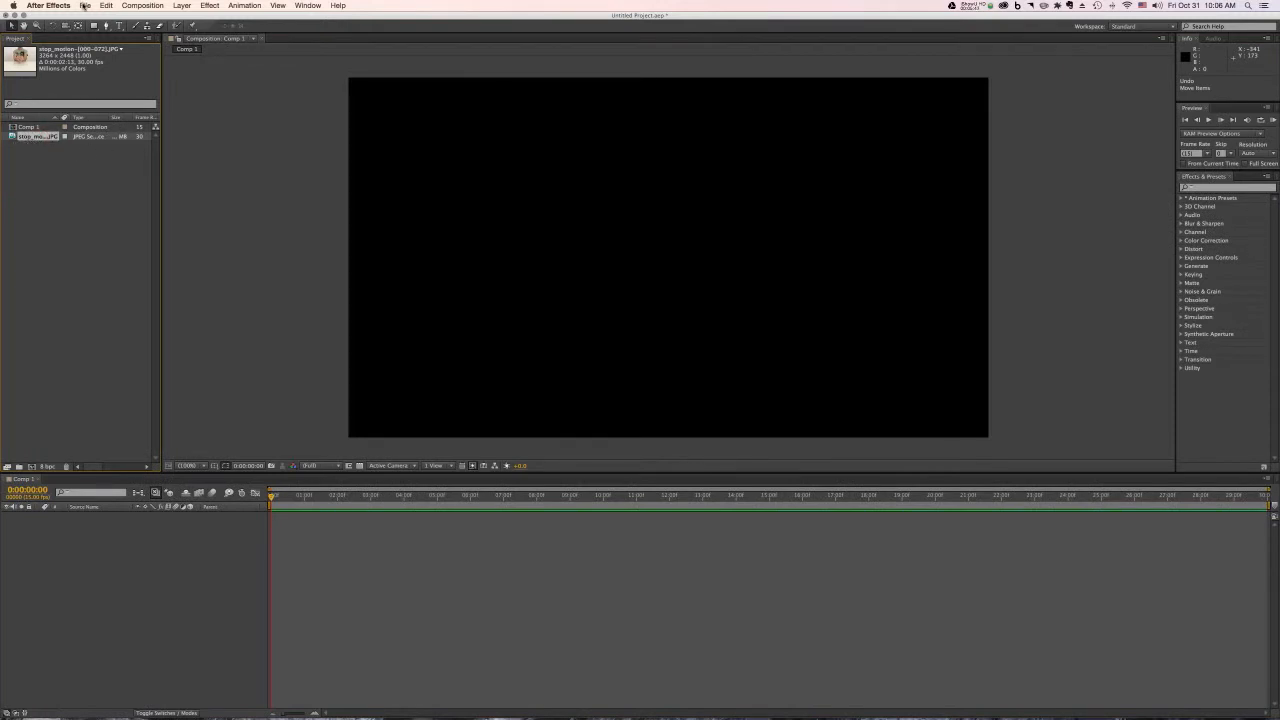
Interpret the image sequence footage with an assumed frame rate of 15 frames per second
left_click(86, 5)
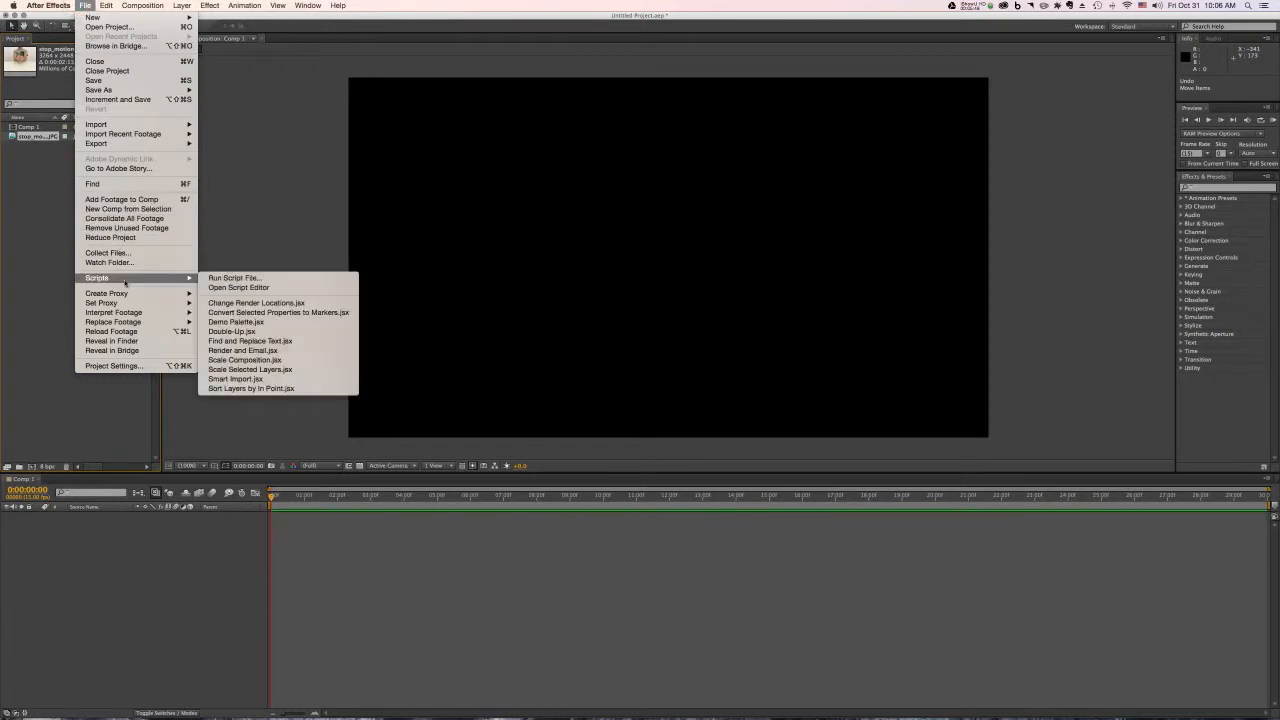
mouse_move(129, 316)
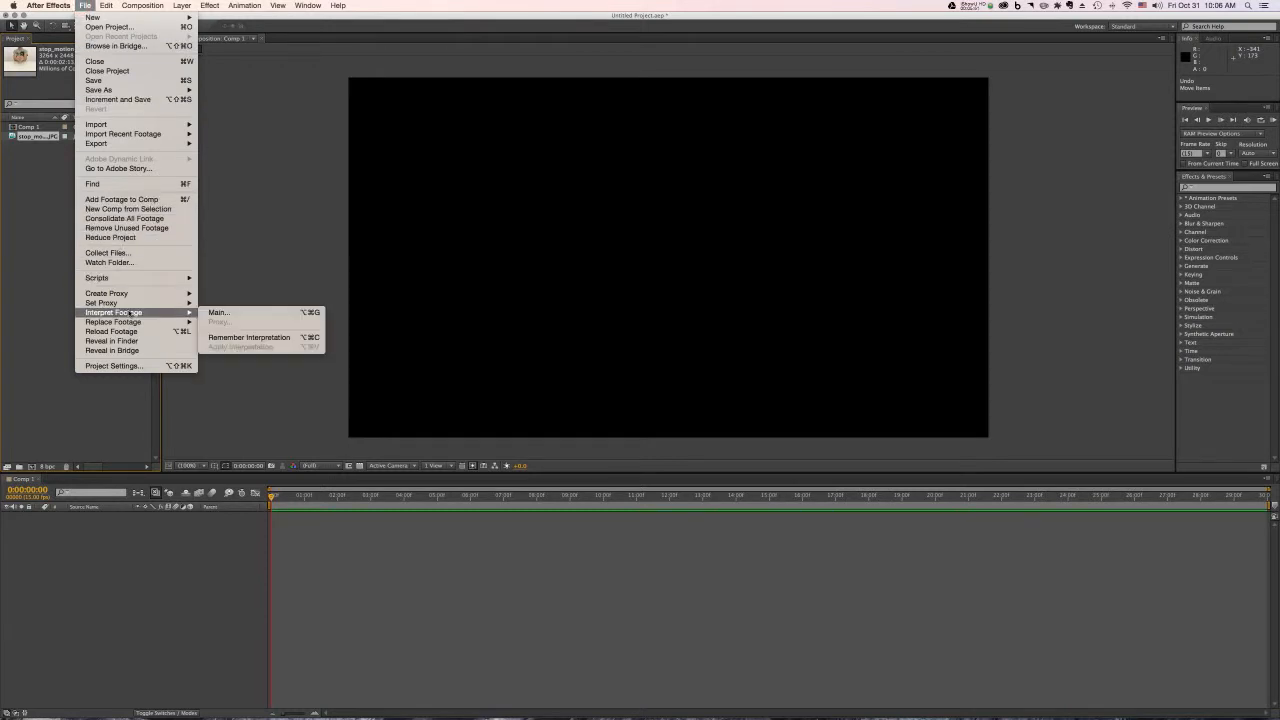
left_click(214, 313)
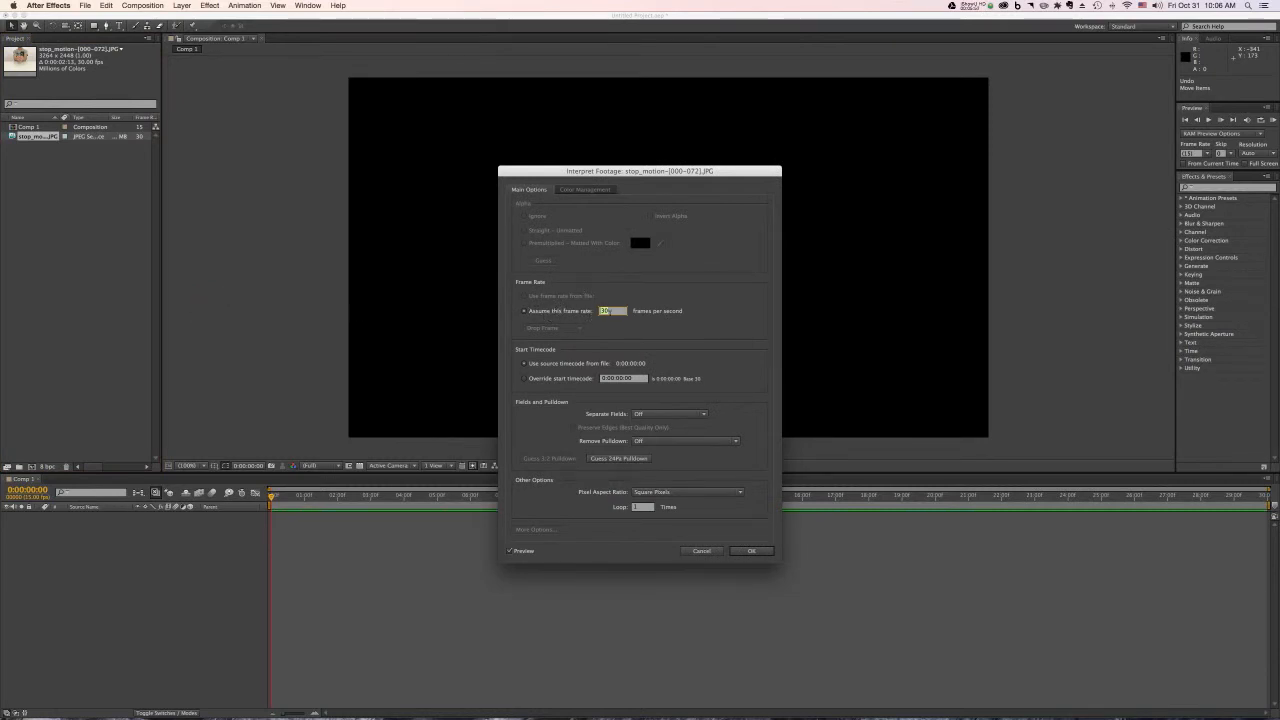
left_click(753, 551)
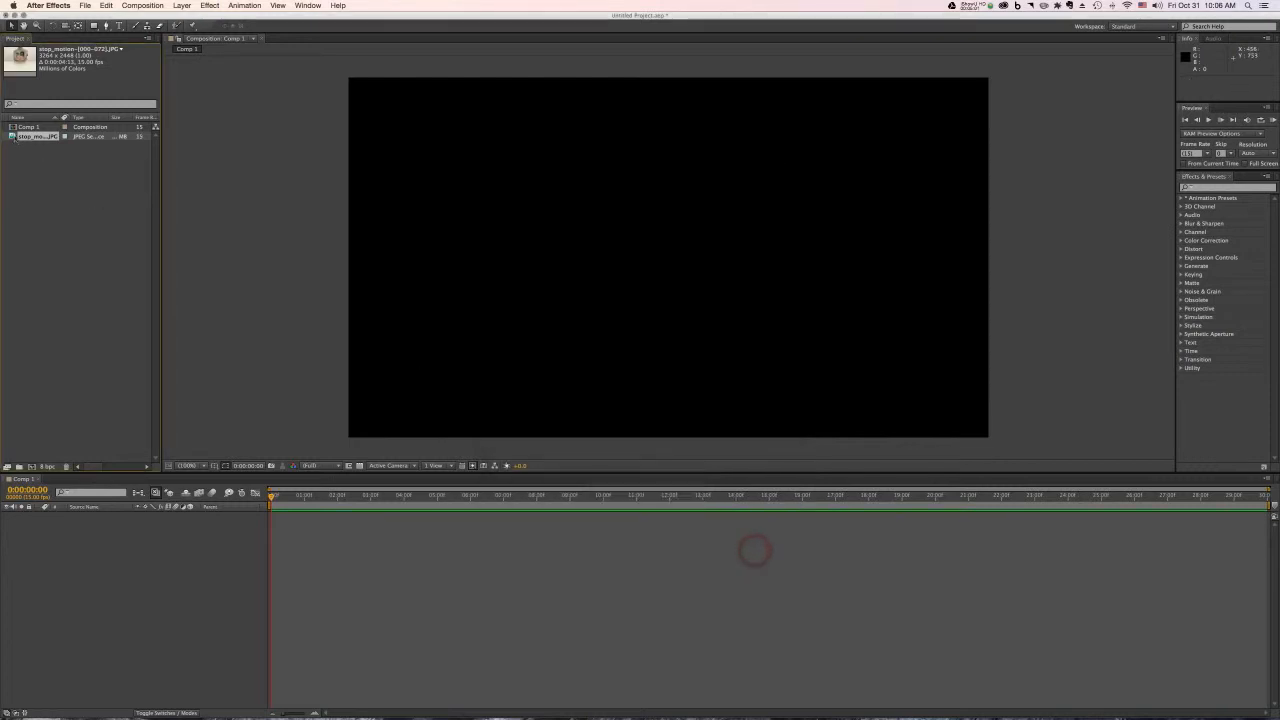
Add the image sequence to Comp 1 and align its layer with the start of the timeline
left_click_drag(35, 136, 313, 541)
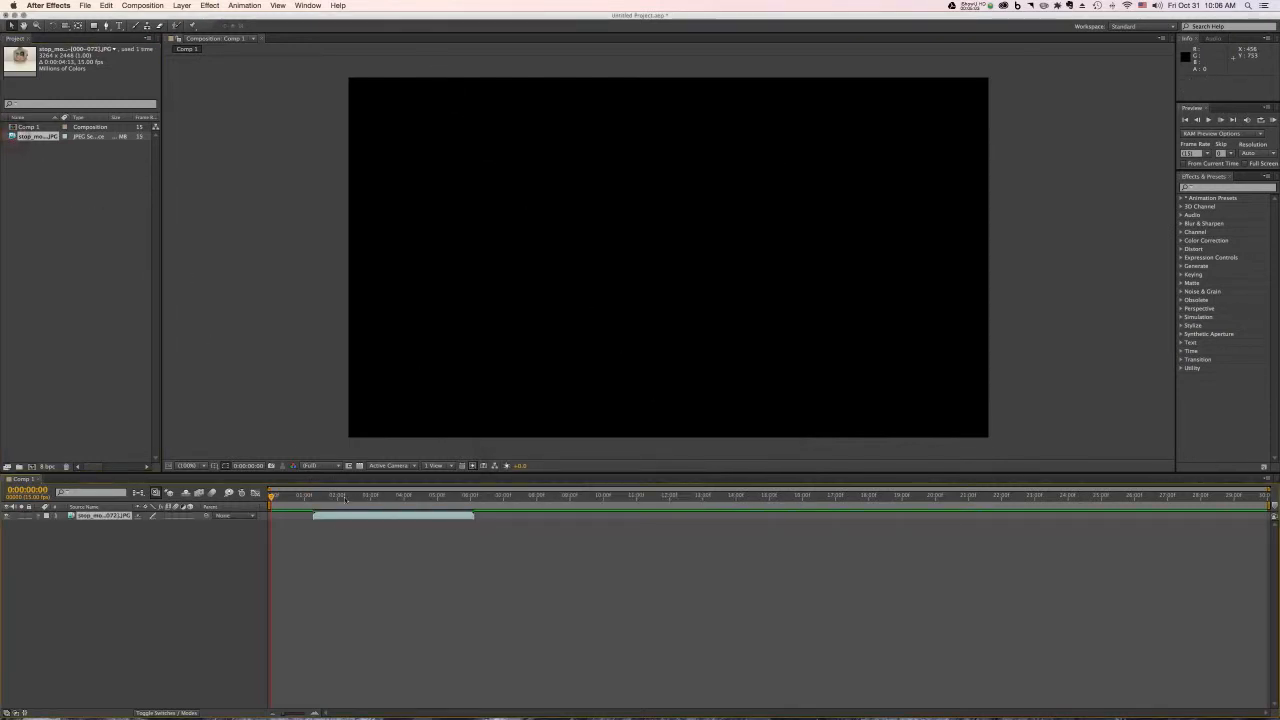
key("space")
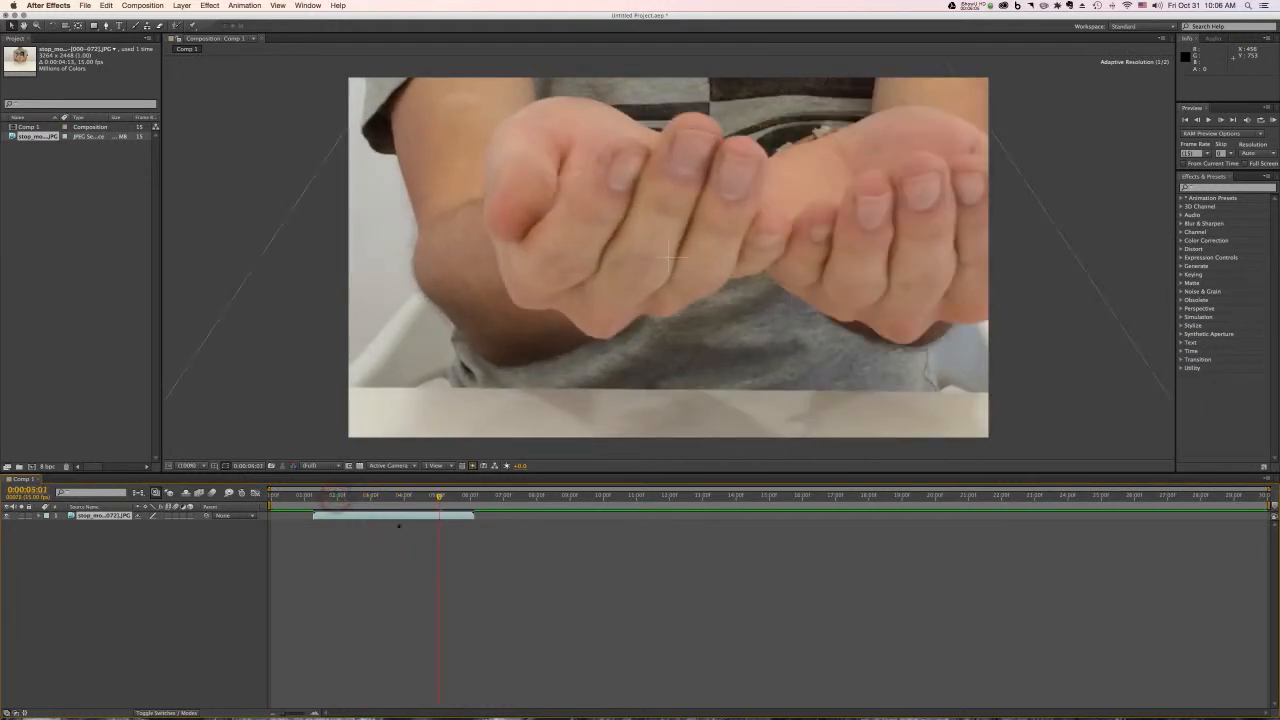
left_click_drag(389, 517, 284, 498)
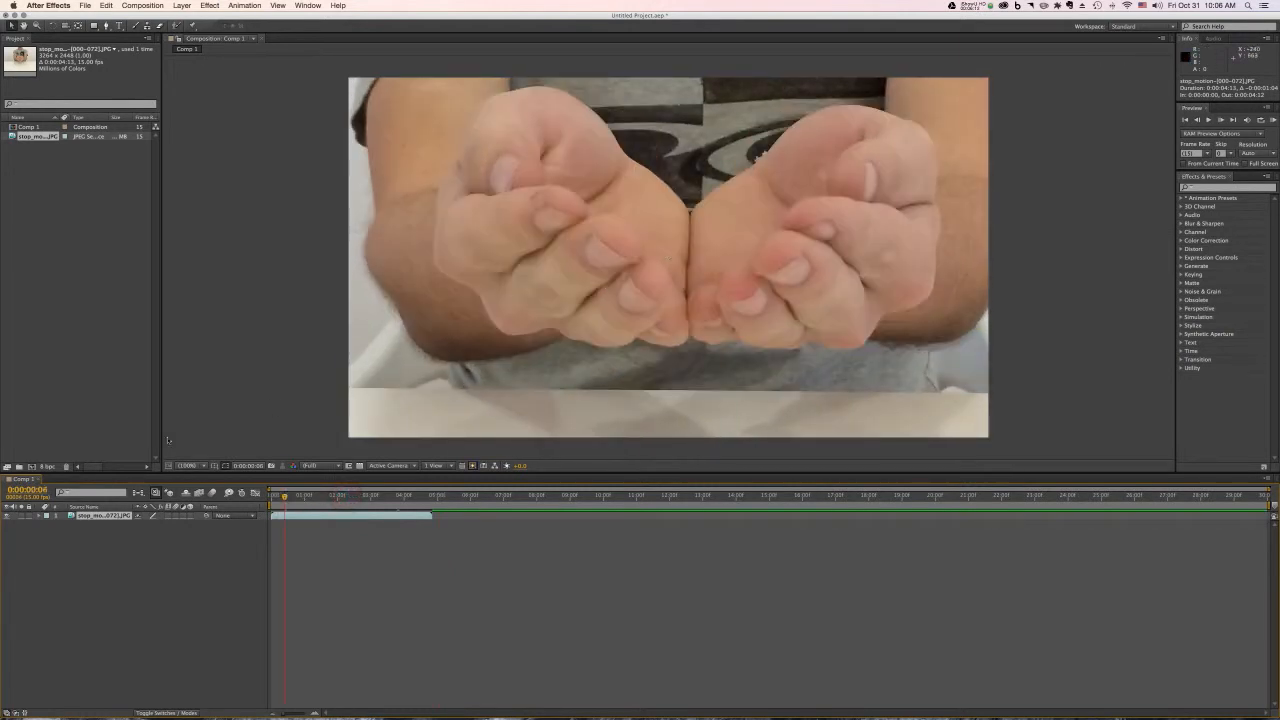
At 25% magnification, scale the sequence layer proportionally to about 61% and lower it to position 640, 420
left_click(202, 467)
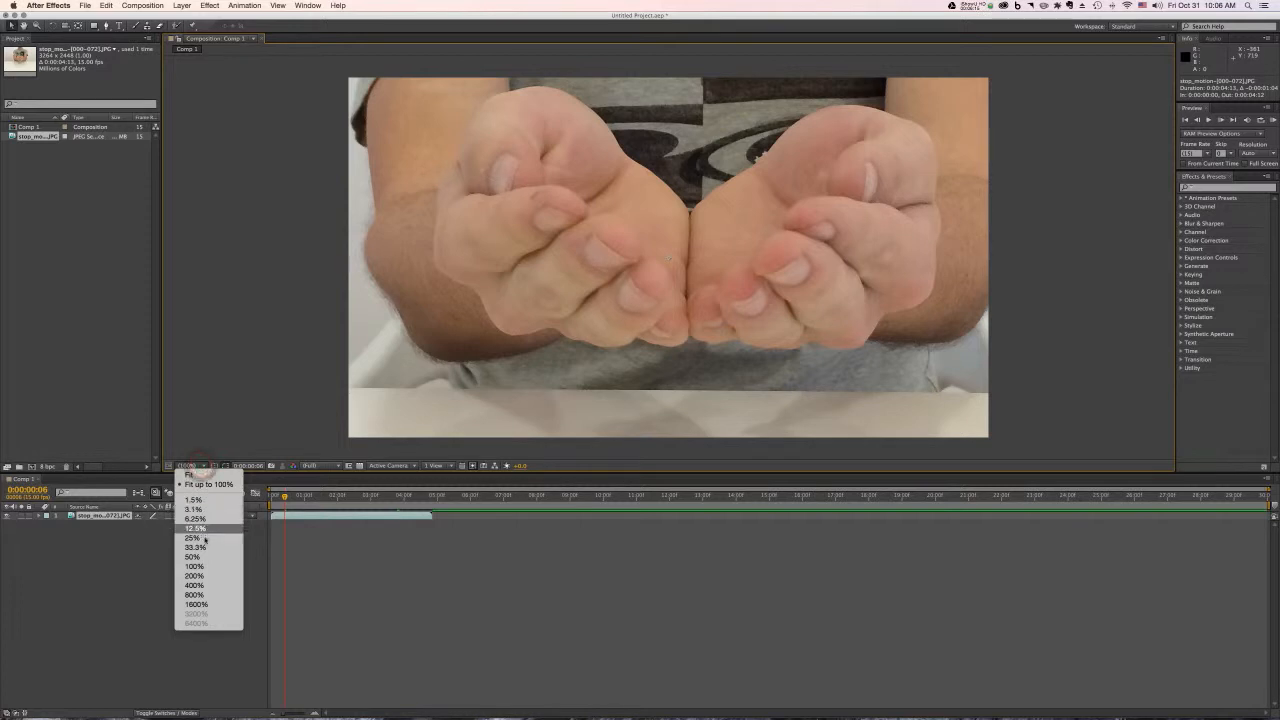
left_click(204, 539)
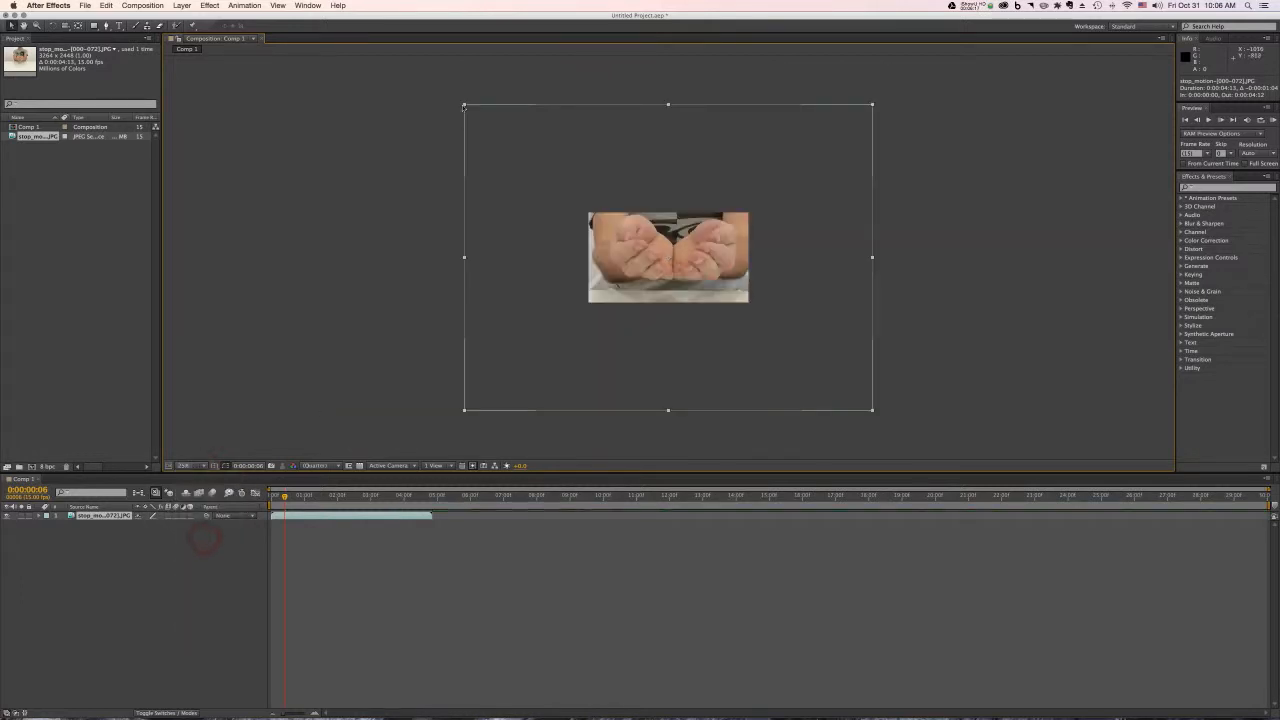
left_click_drag(464, 105, 459, 167)
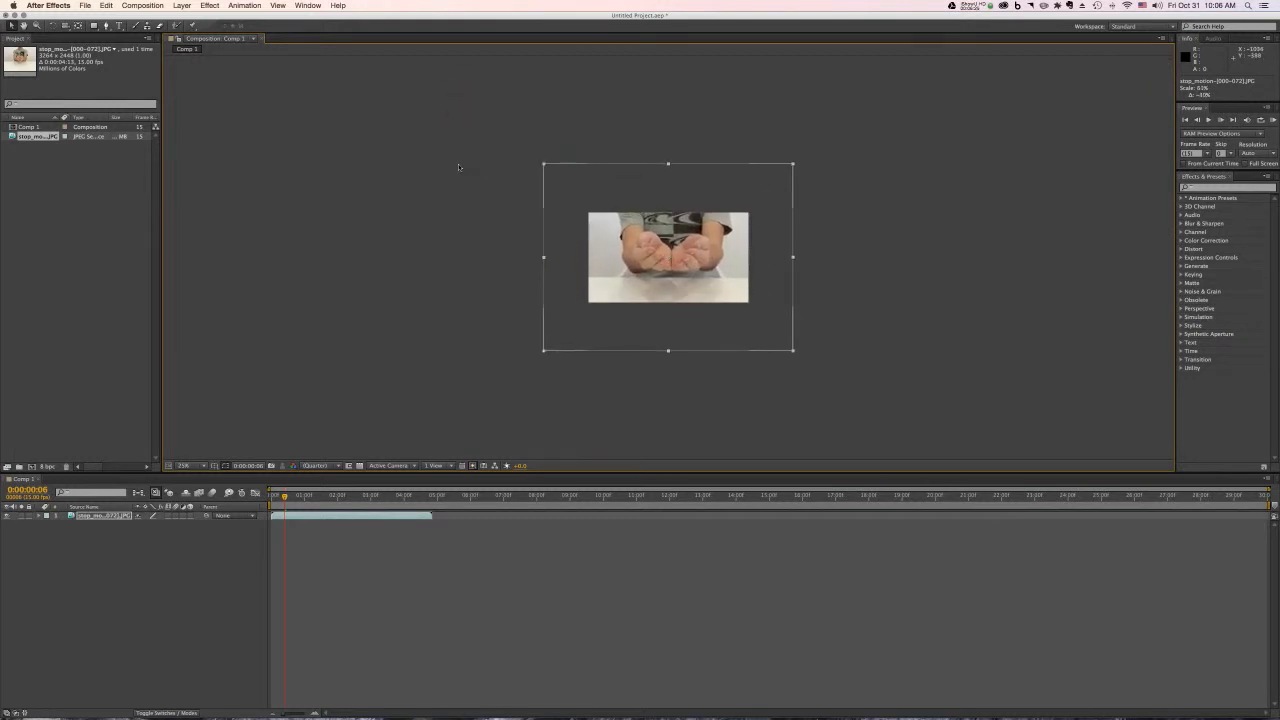
left_click_drag(596, 236, 595, 246)
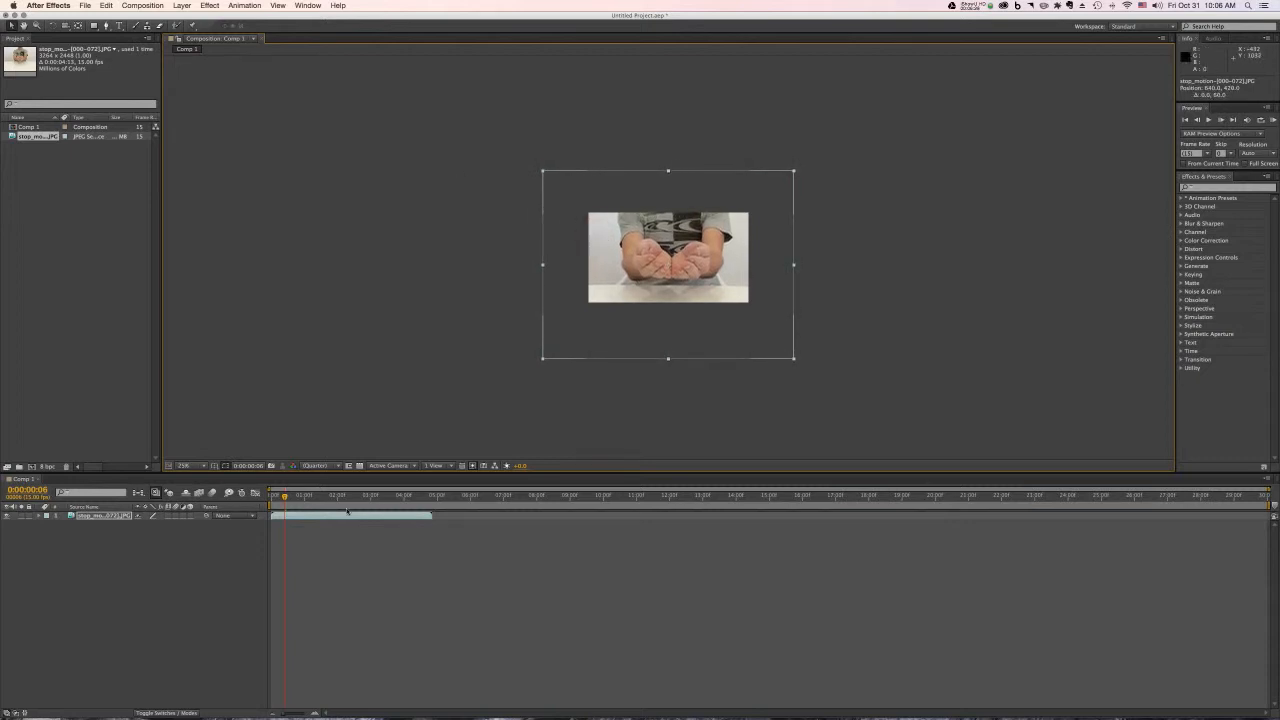
Reposition the layer to 612, 456 against its last frame, restore the Fit up to 100% magnification and check the framing along the timeline
left_click_drag(302, 497, 430, 507)
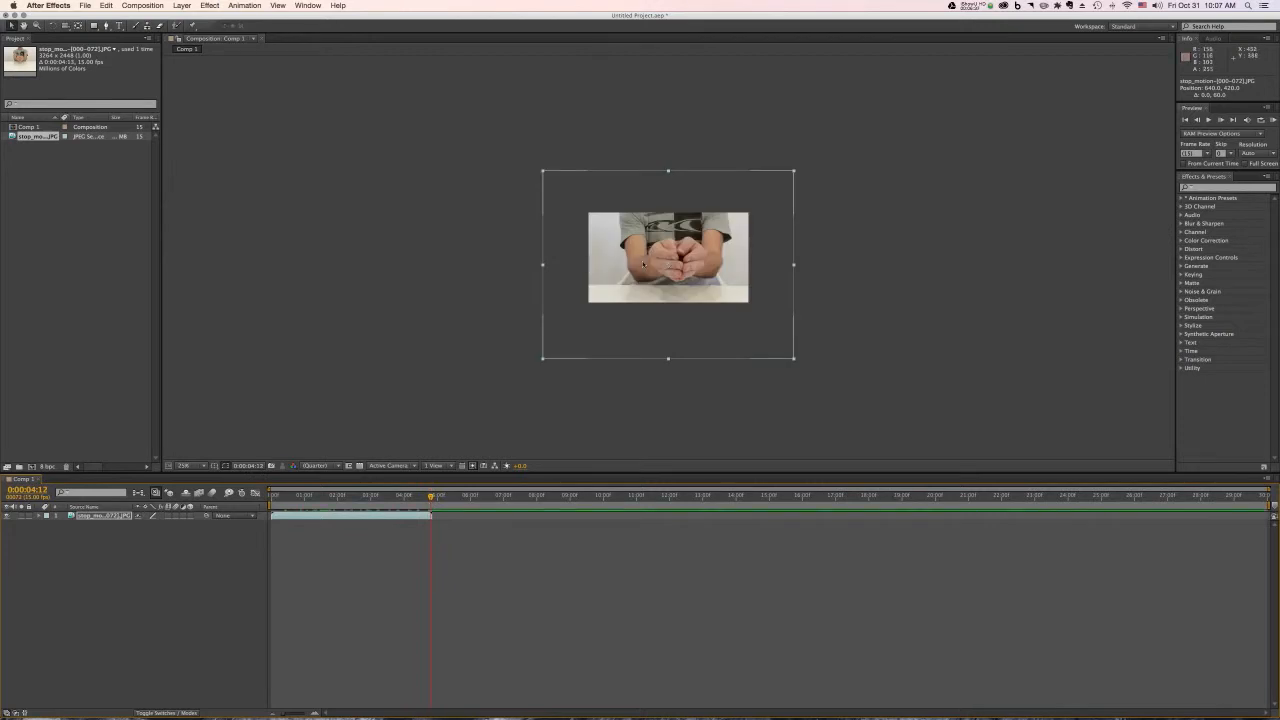
left_click_drag(611, 285, 607, 290)
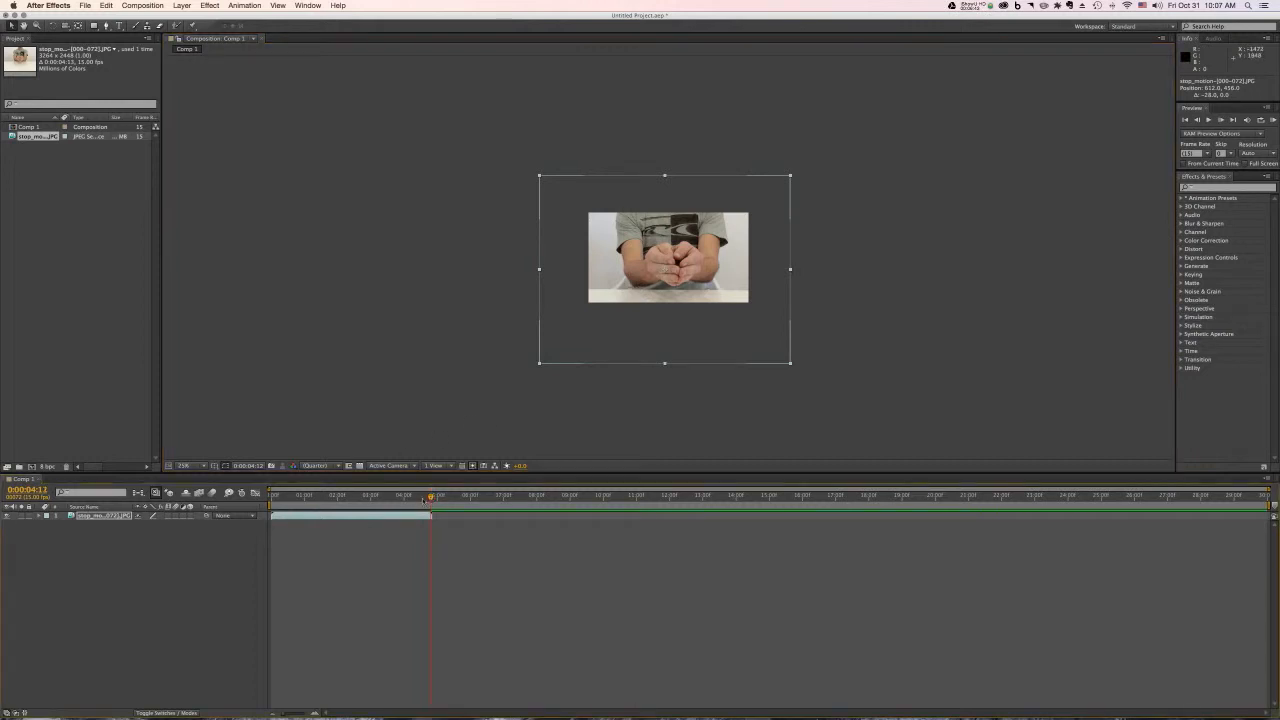
left_click_drag(431, 496, 421, 496)
left_click(183, 466)
left_click(207, 485)
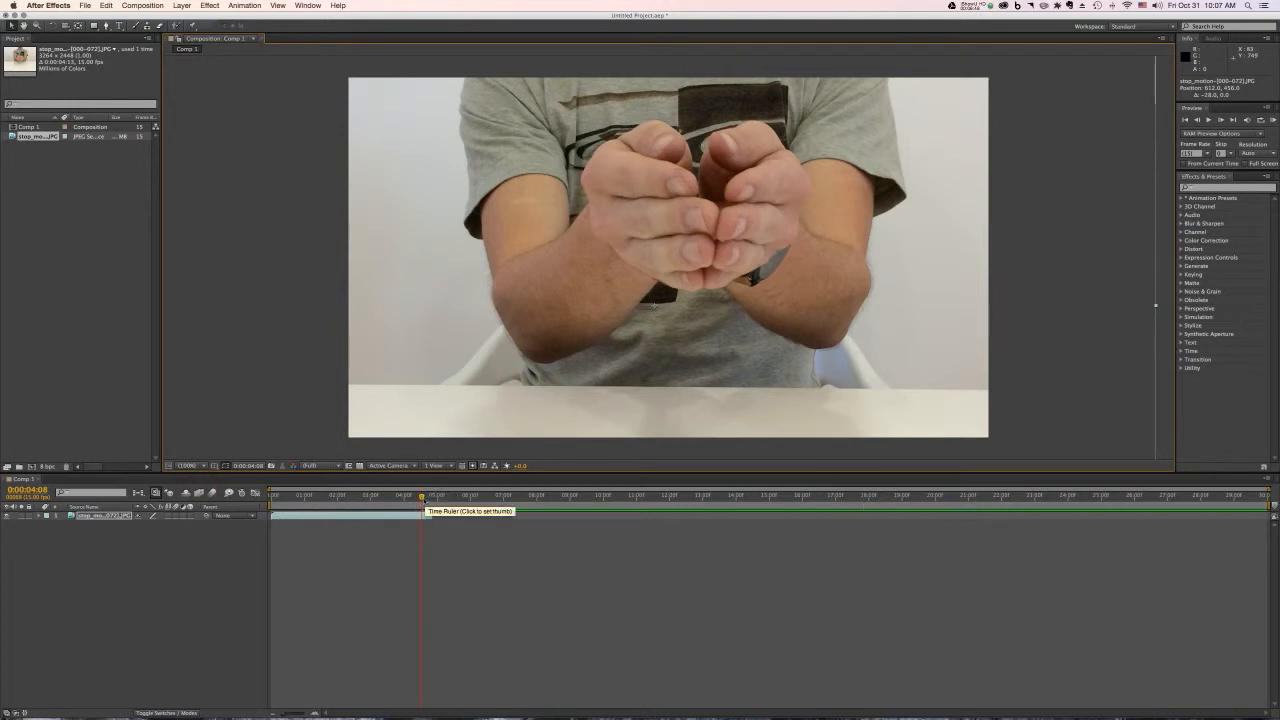
mouse_move(423, 500)
left_mouse_down()
mouse_move(297, 500)
mouse_move(432, 500)
left_mouse_up()
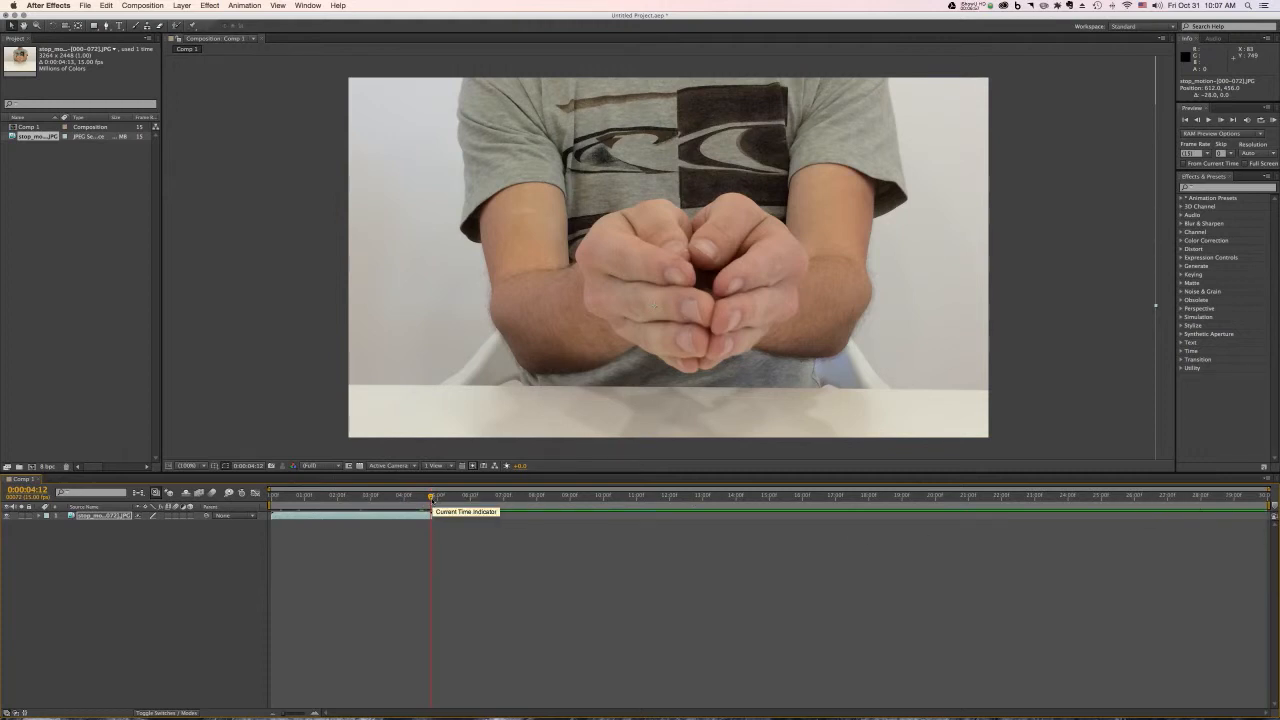
left_click_drag(431, 497, 541, 497)
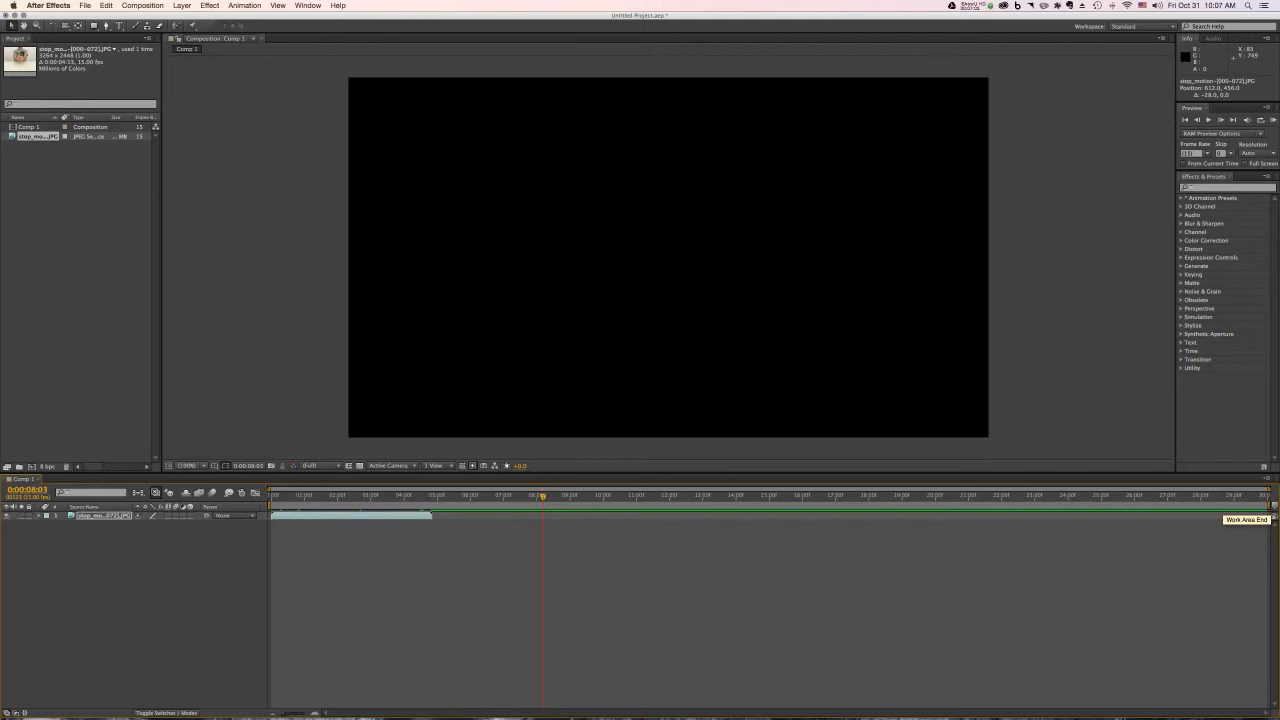
Shorten Comp 1's work area to end at about 0:00:29:04 and review the duration in the composition settings
mouse_move(1271, 499)
left_mouse_down()
mouse_move(1117, 500)
mouse_move(1243, 500)
left_mouse_up()
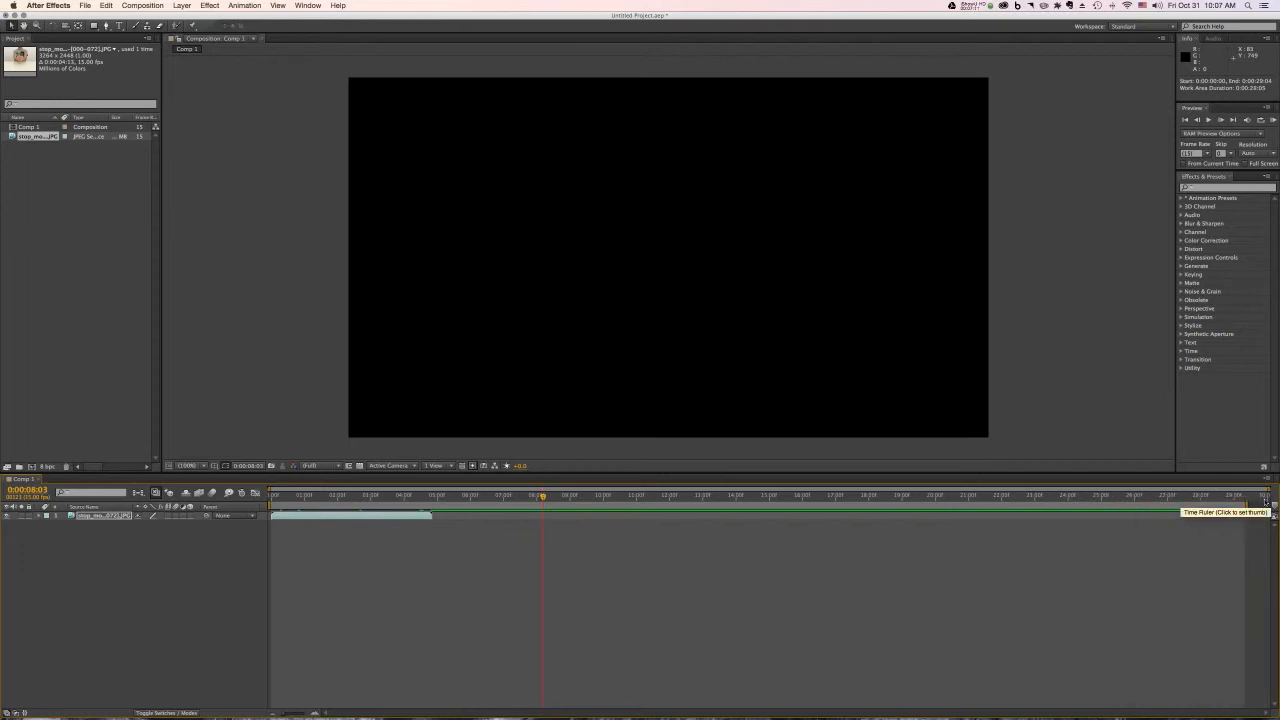
left_click(152, 6)
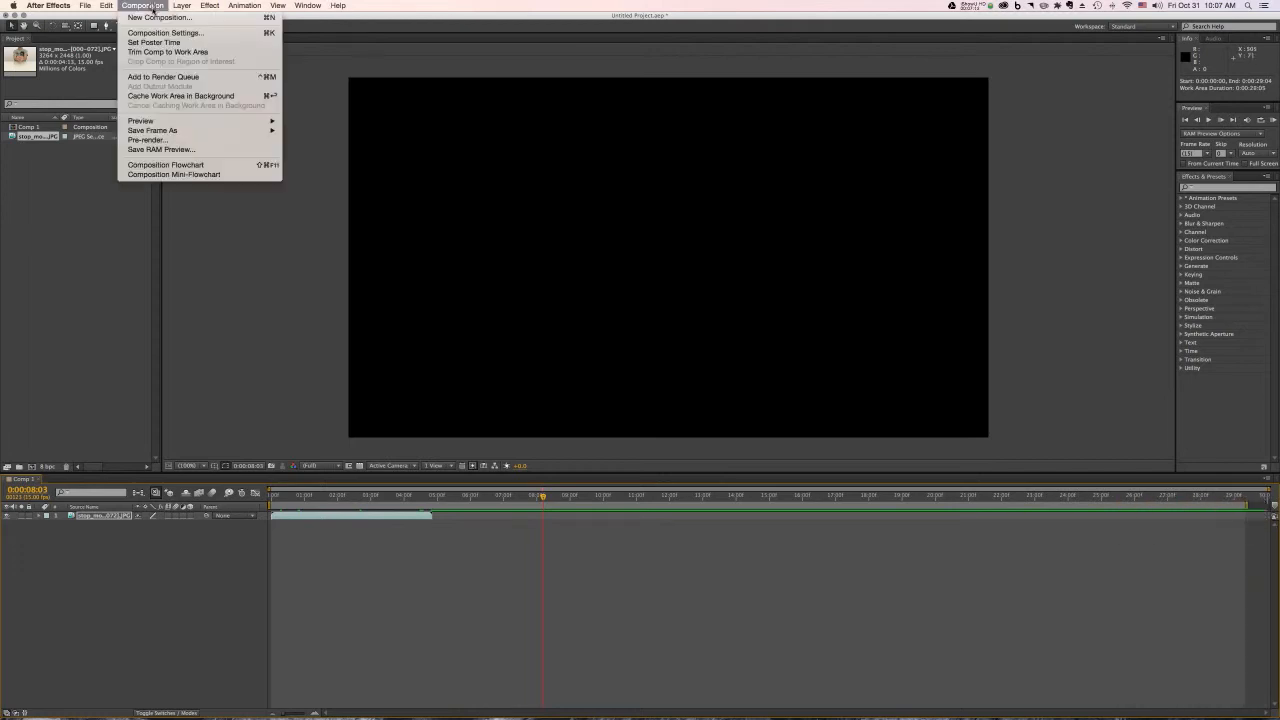
left_click(160, 32)
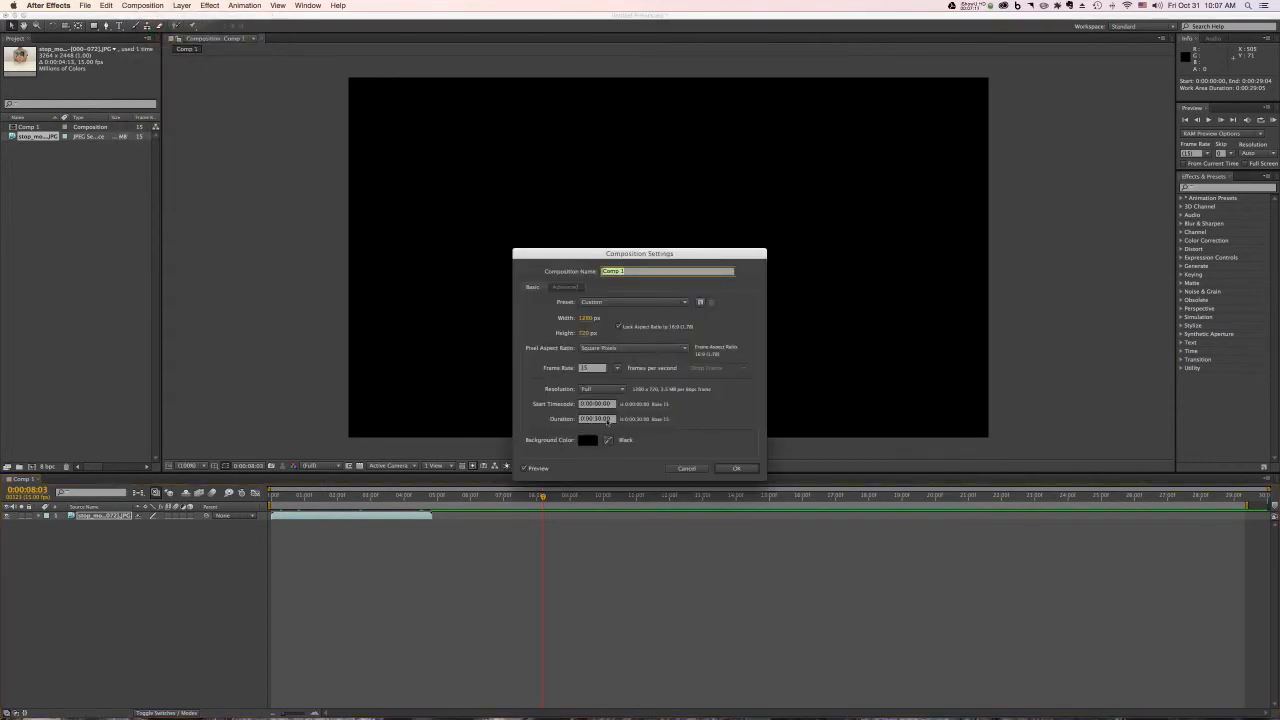
left_click(693, 469)
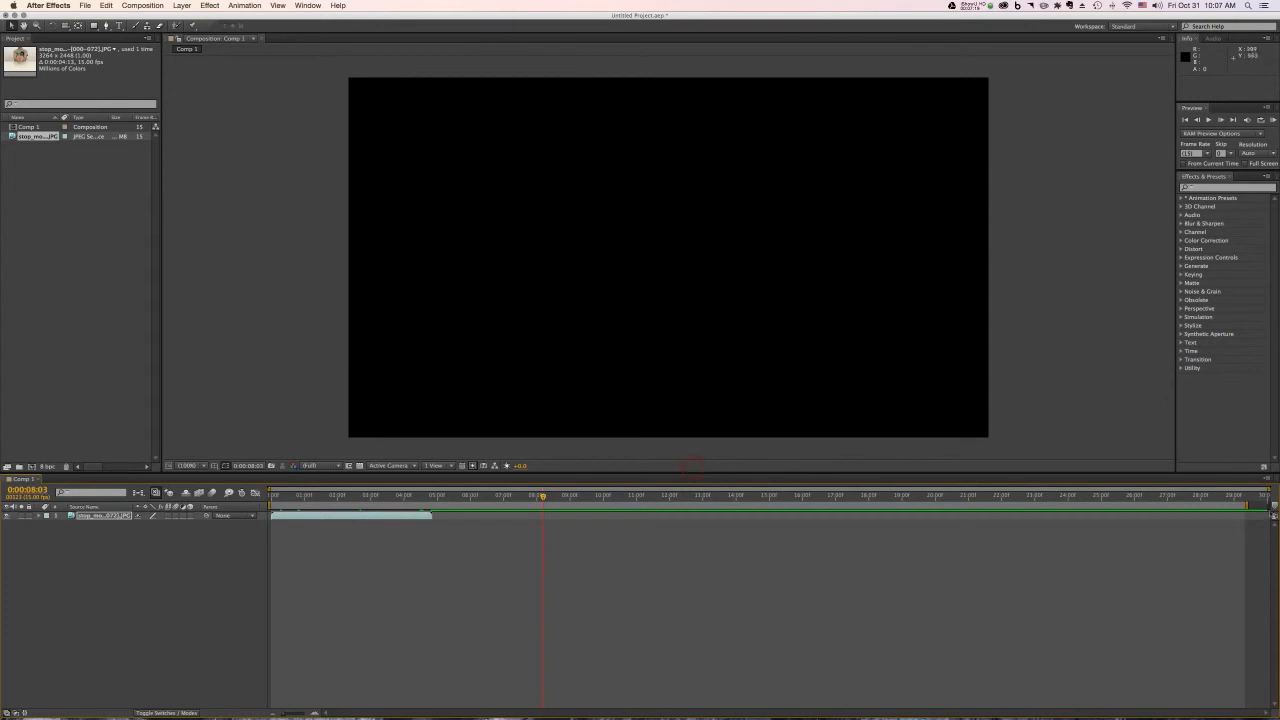
Set Comp 1's duration to 45 seconds and extend the work area to the composition's full length
left_click(140, 5)
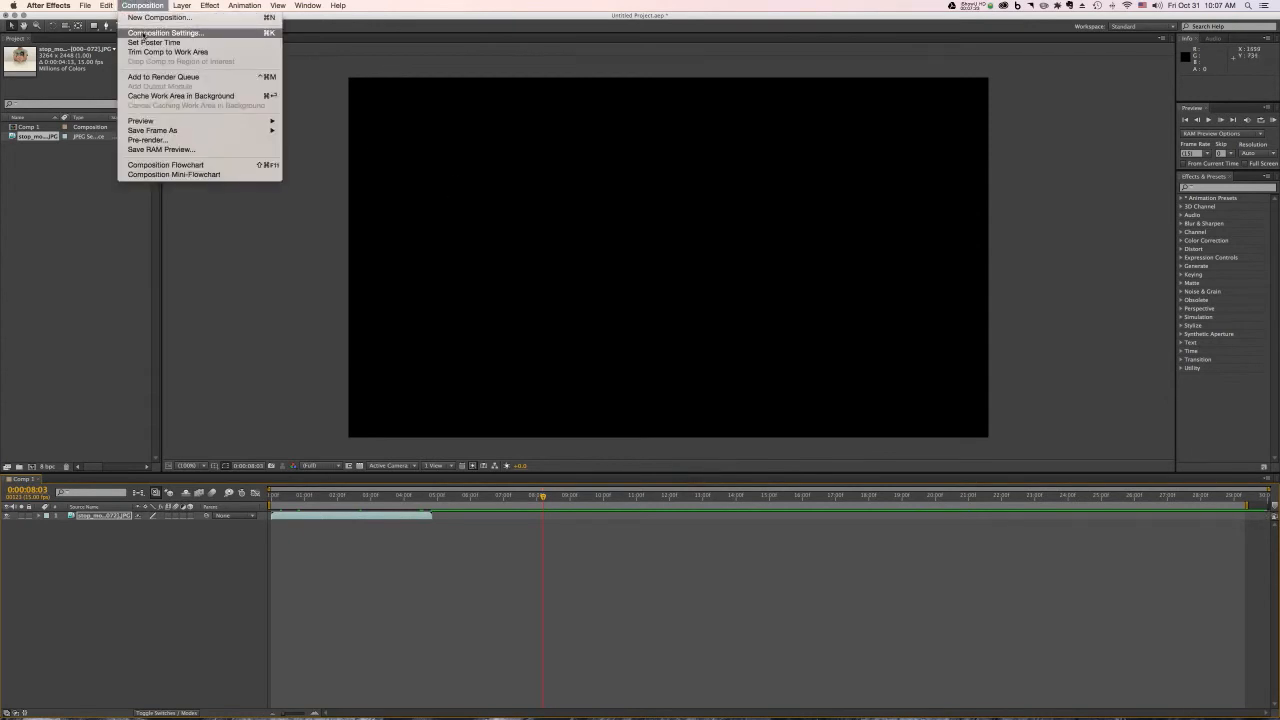
left_click(146, 33)
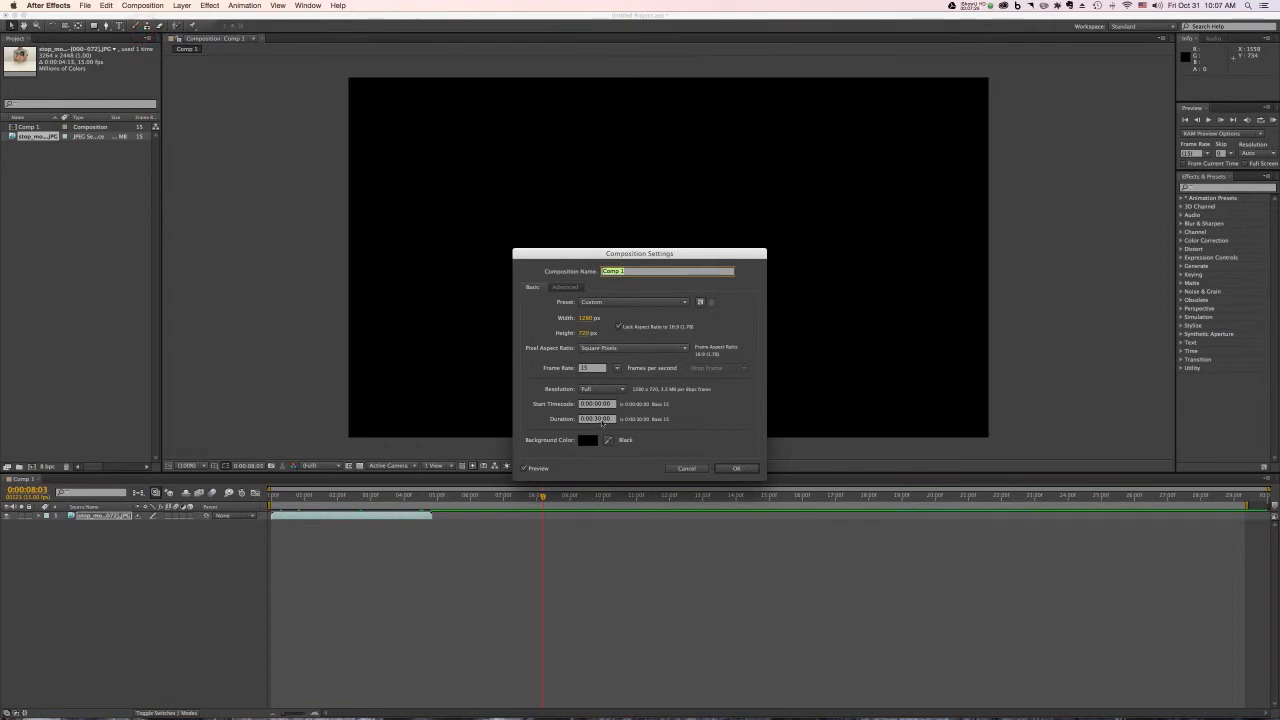
left_click(597, 420)
type("4500")
left_click(739, 469)
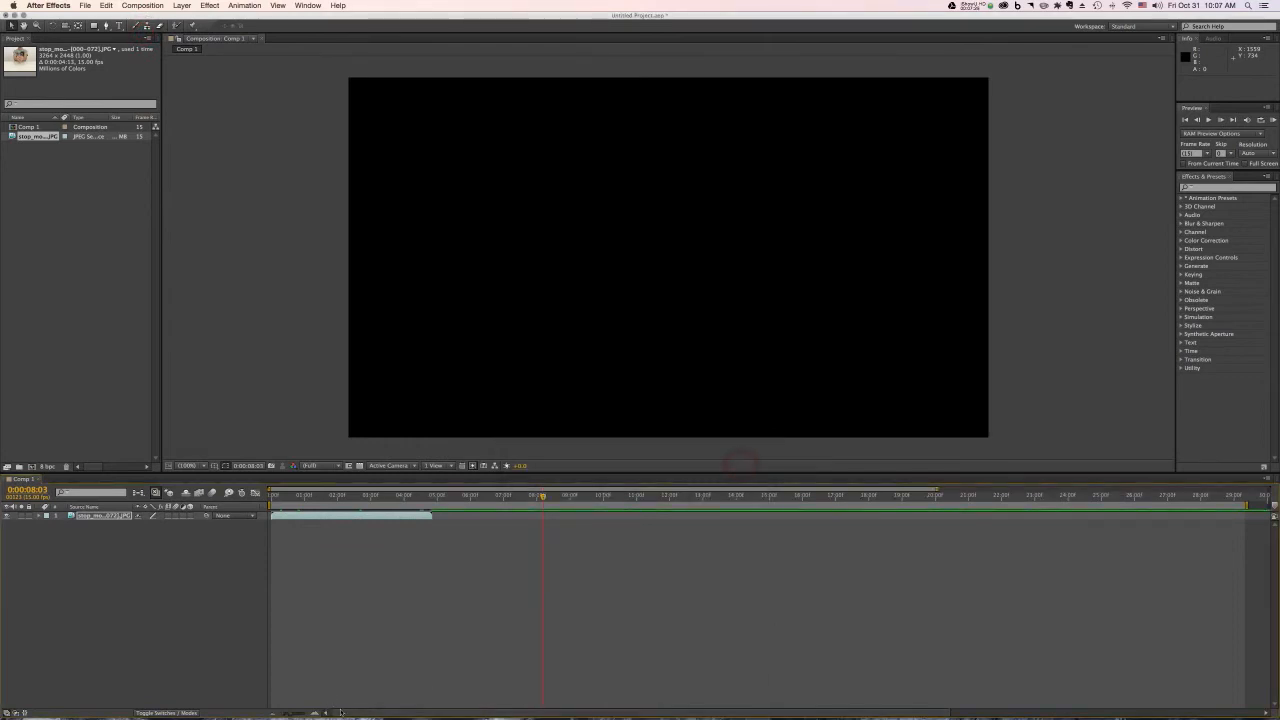
left_click(276, 714)
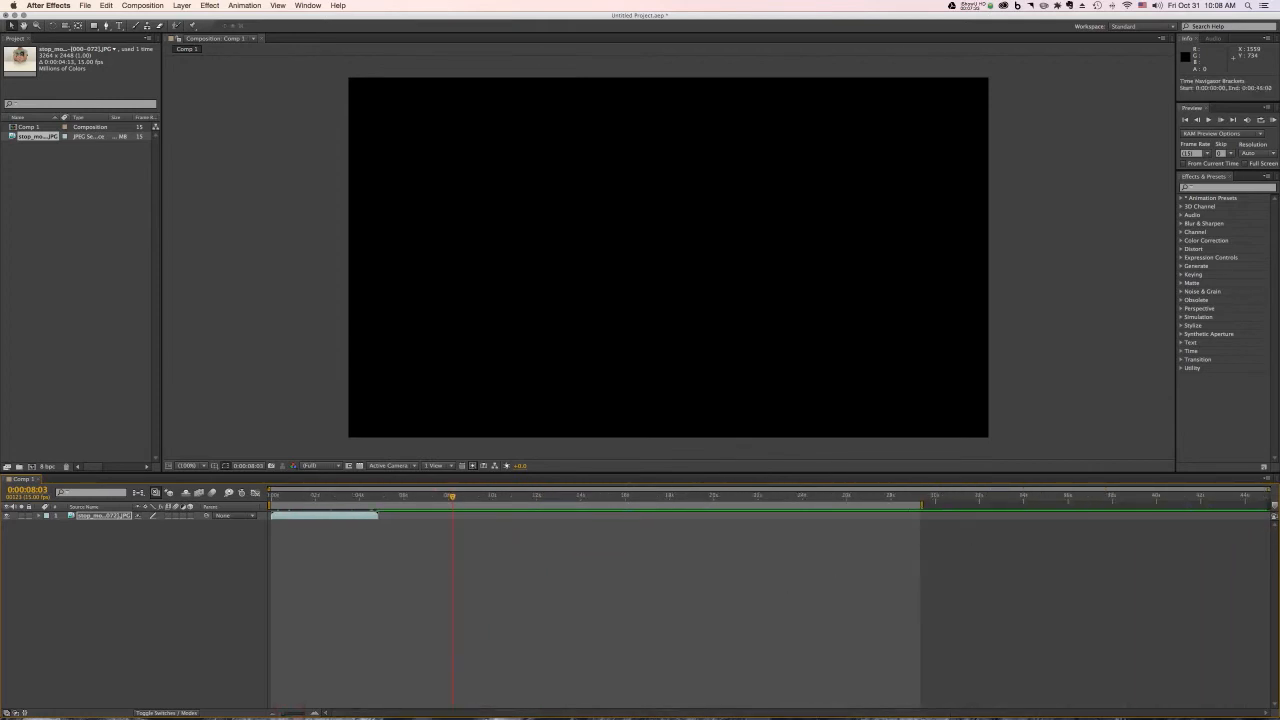
double_click(920, 502)
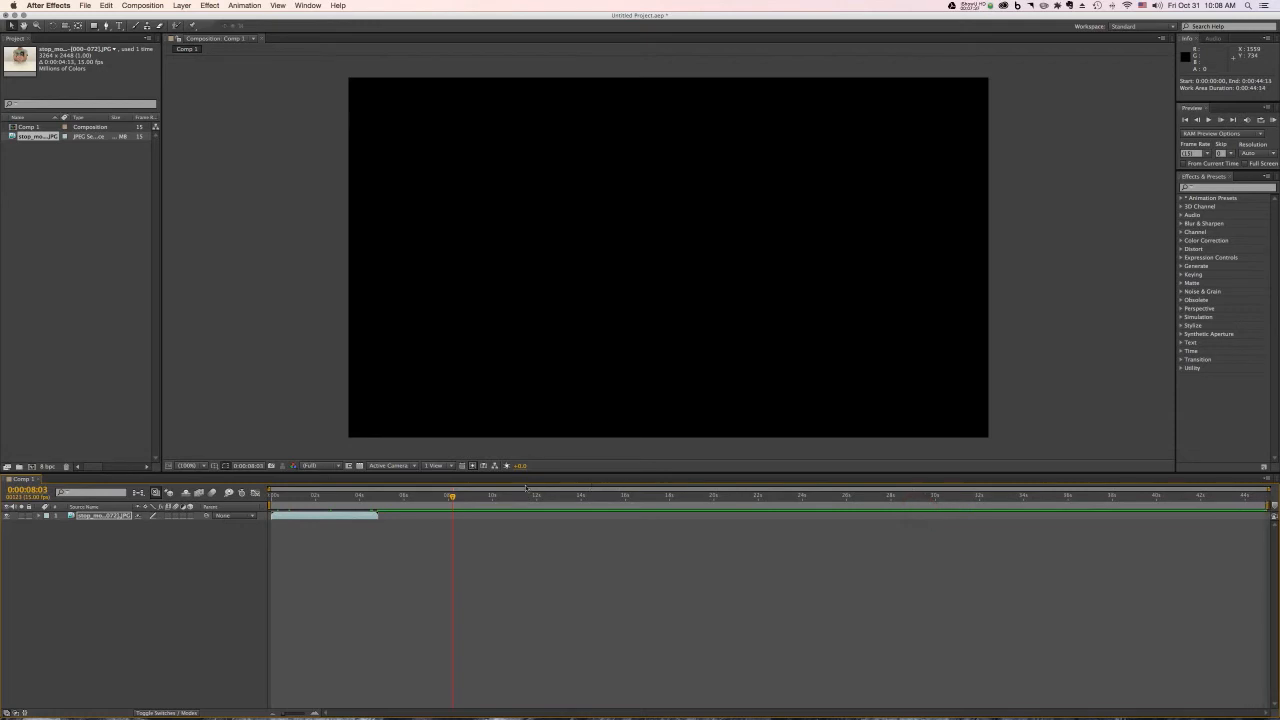
Trim the work area to end with the sequence layer at about 0:00:04:11 and return the current time to the first frame
left_click(378, 496)
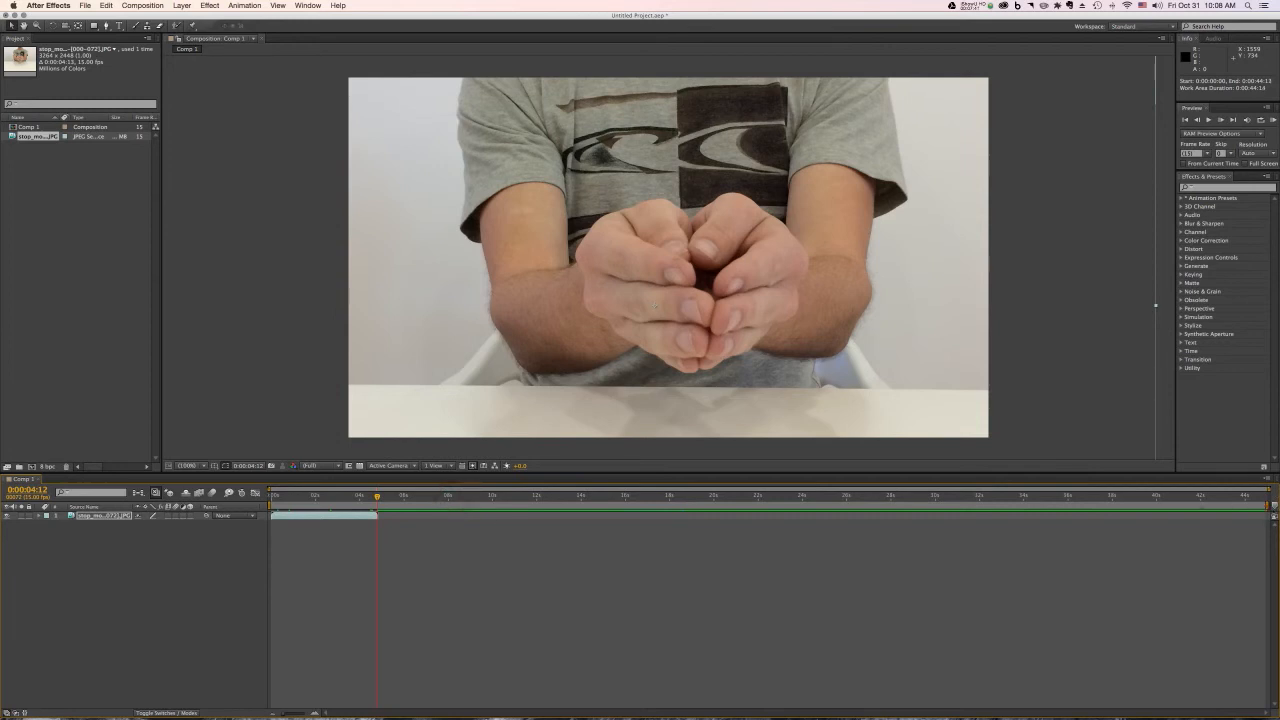
left_click_drag(1268, 502, 378, 502)
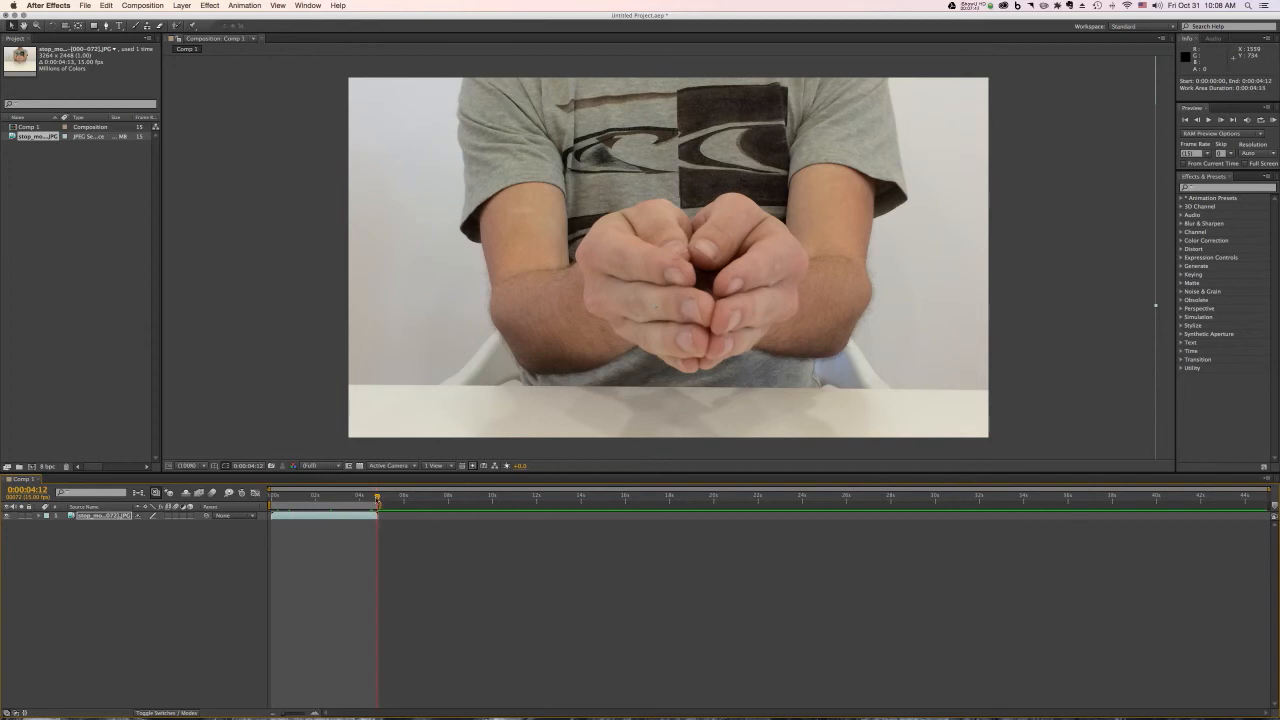
left_click_drag(377, 499, 227, 499)
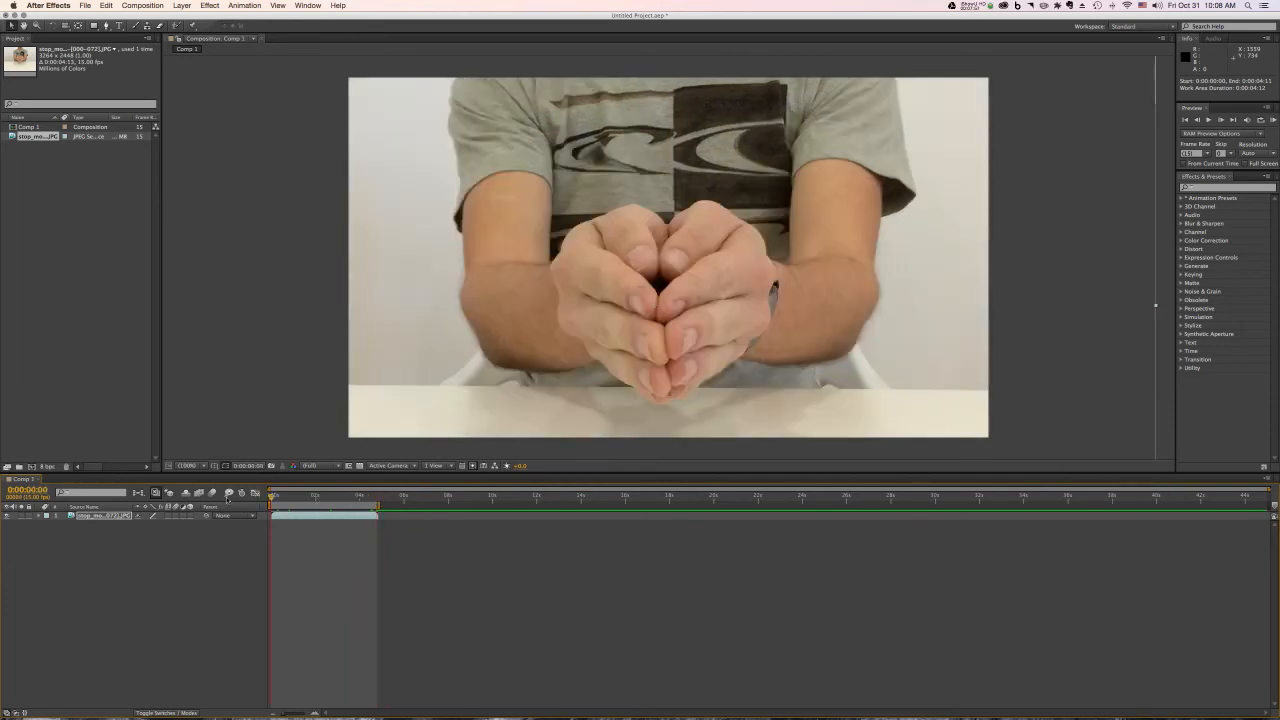
left_click_drag(288, 714, 292, 713)
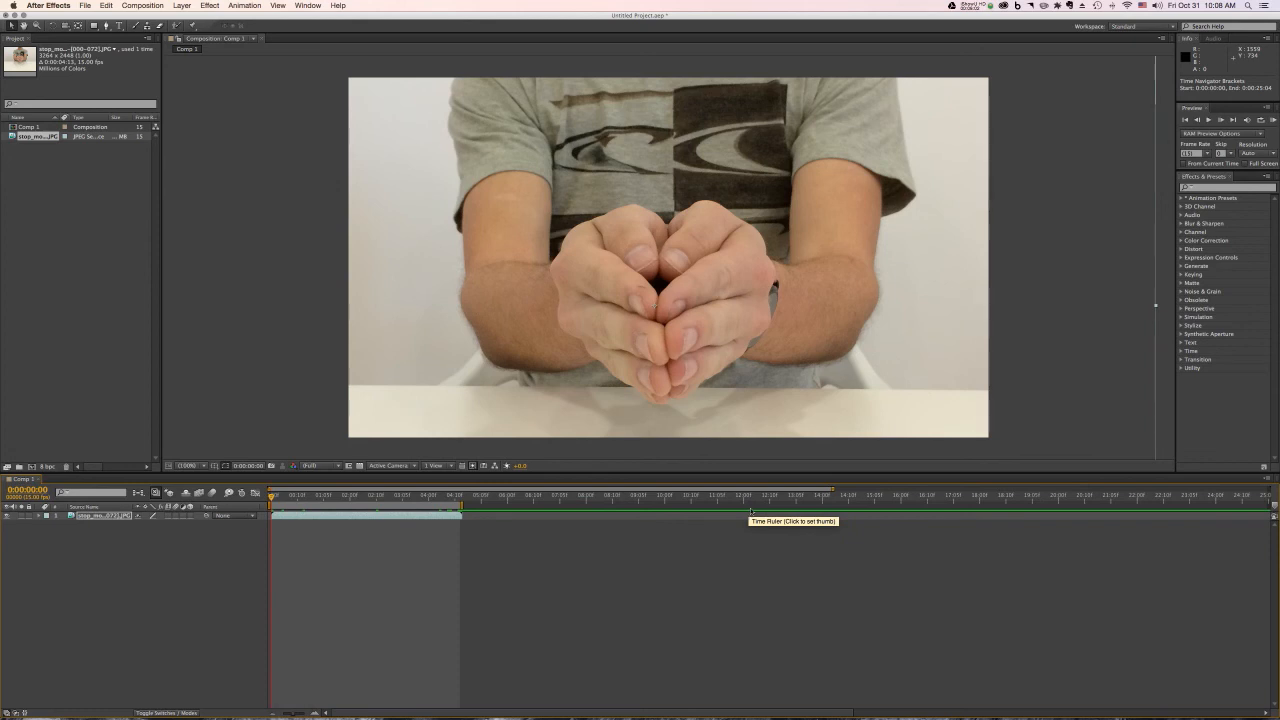
left_click(973, 5)
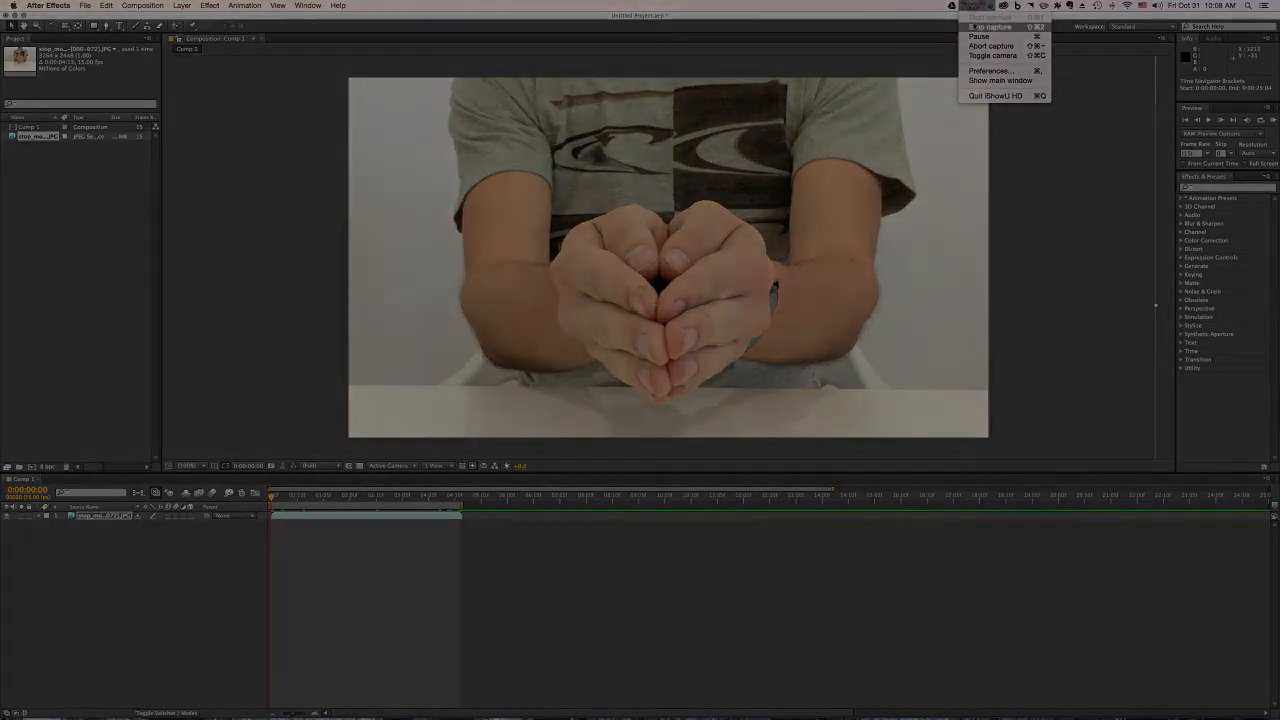